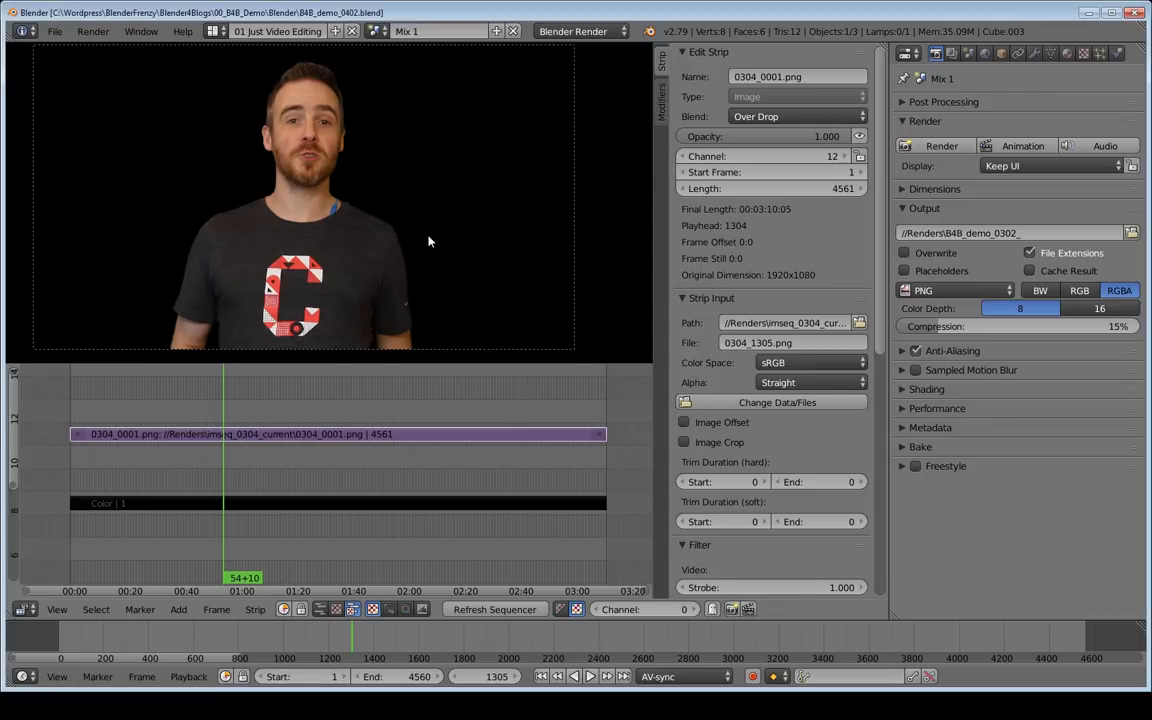
# Step: Save the project as the next version, B4B_demo_0403.blend
pyautogui.hotkey('ctrl', 'shift', 's')
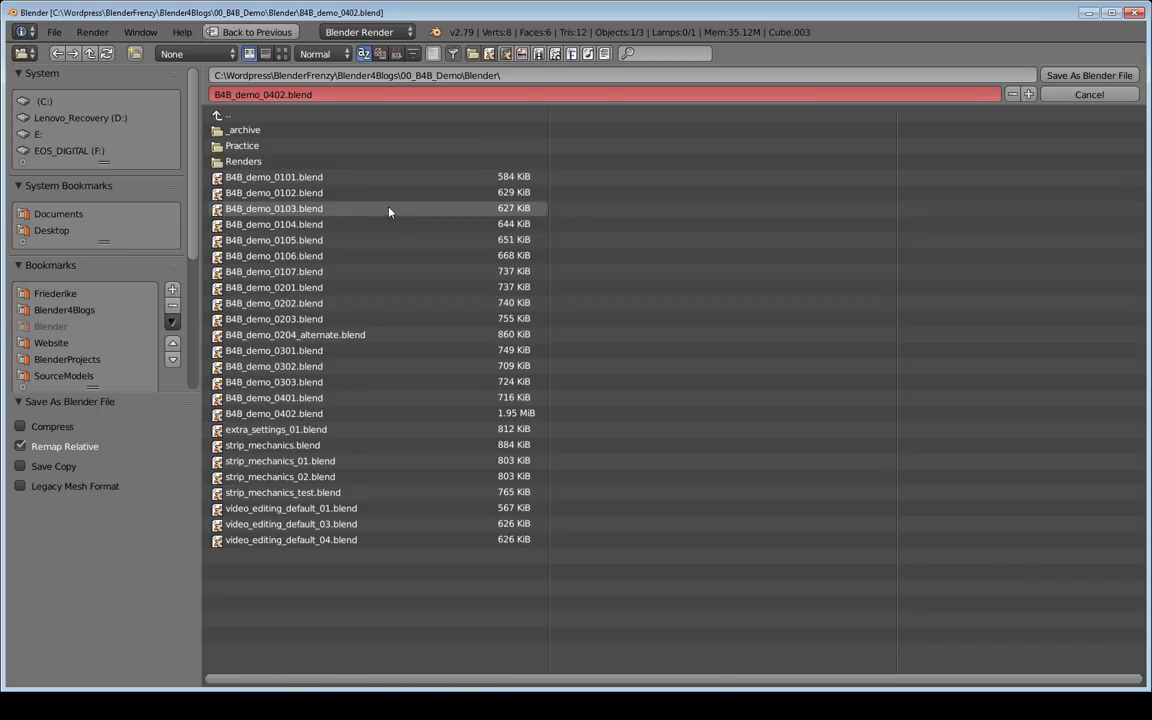
pyautogui.press('KP_Add')
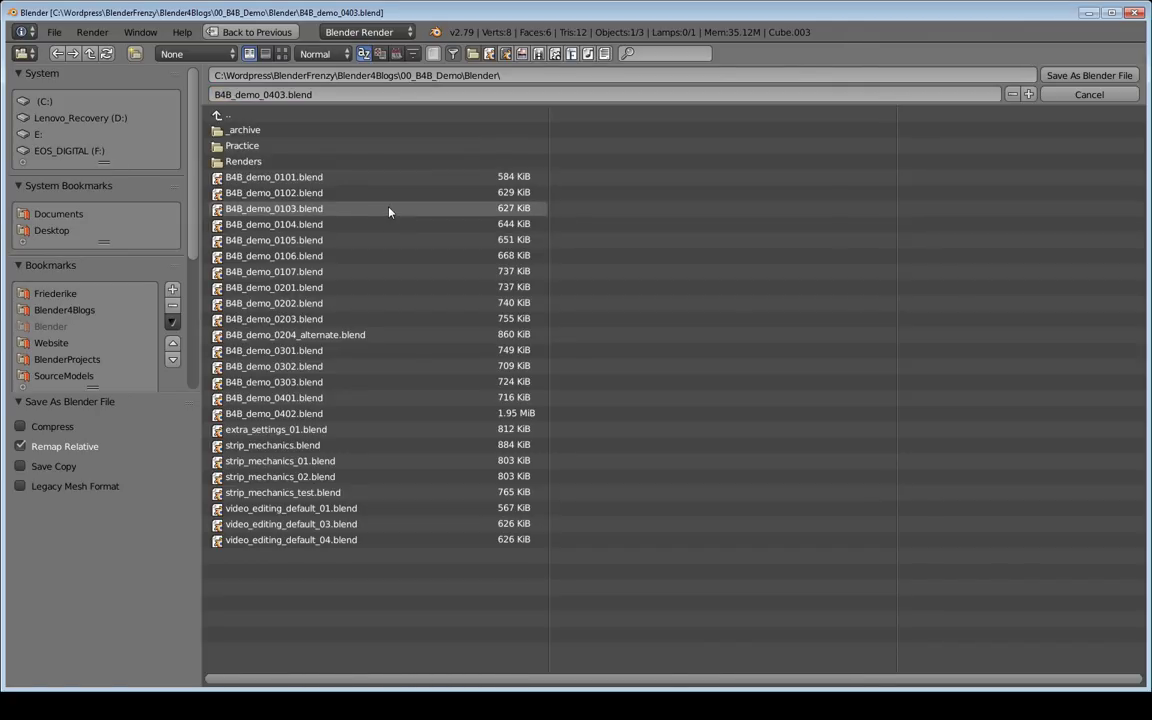
pyautogui.press('Return')
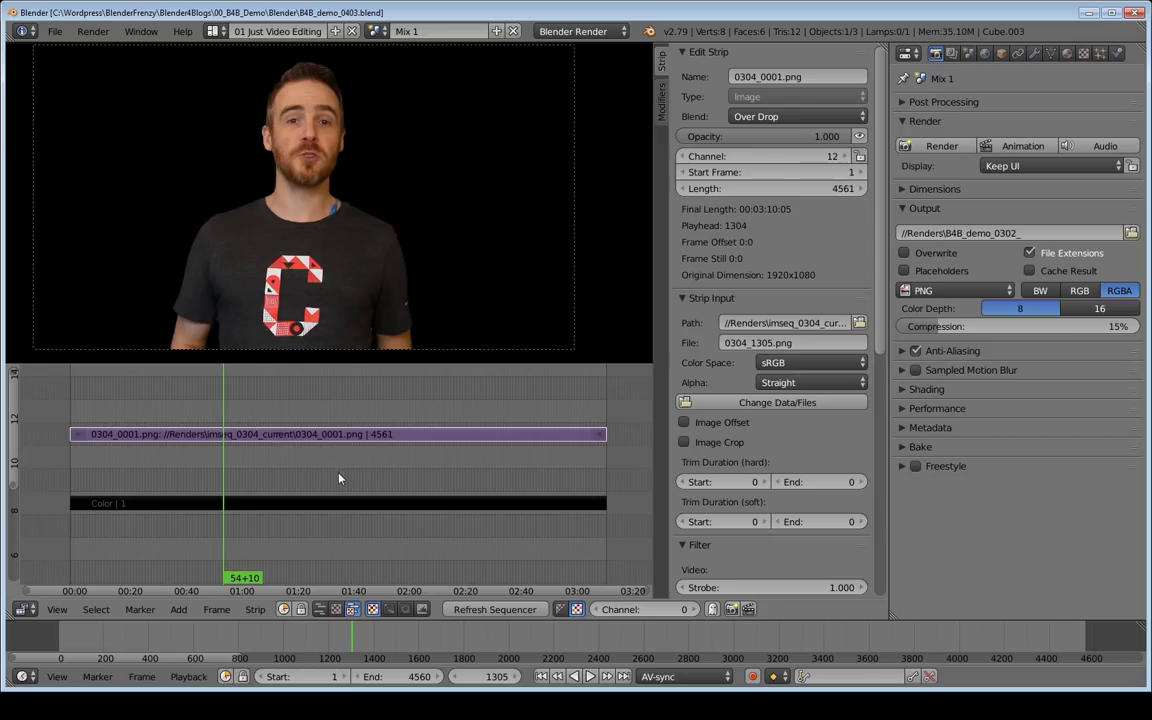
# Step: Move the Color strip down to channel 3 and the presenter sound strip to channel 11
pyautogui.press('Home')
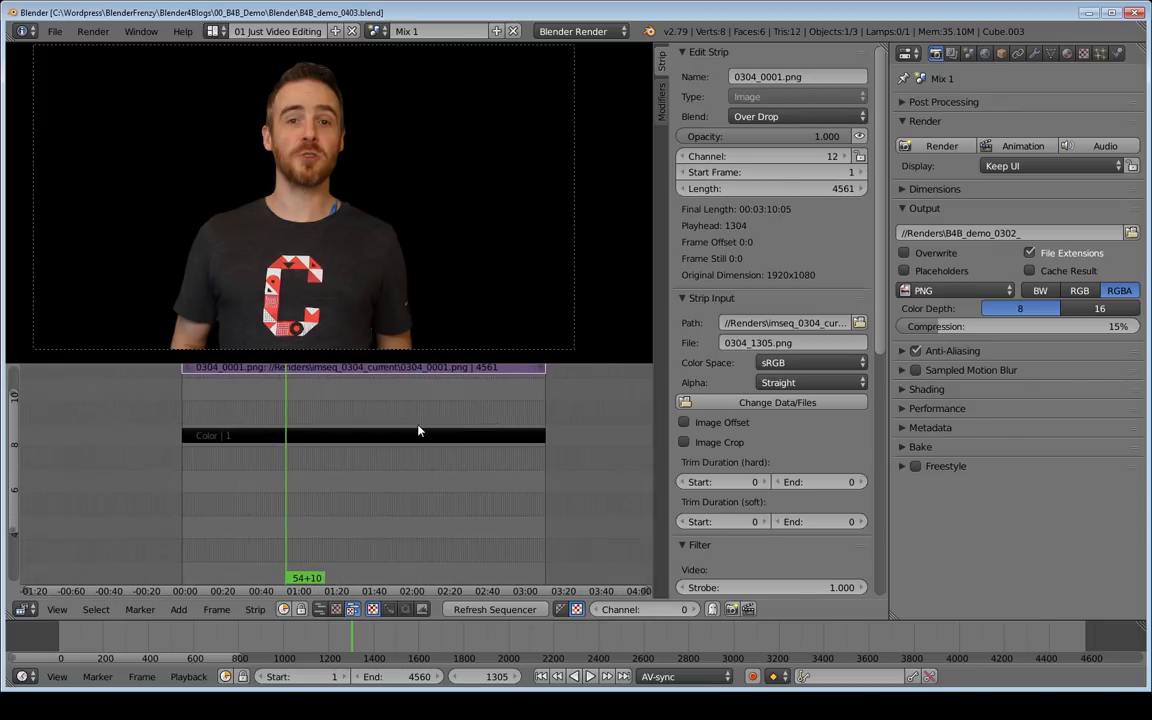
pyautogui.press('Home')
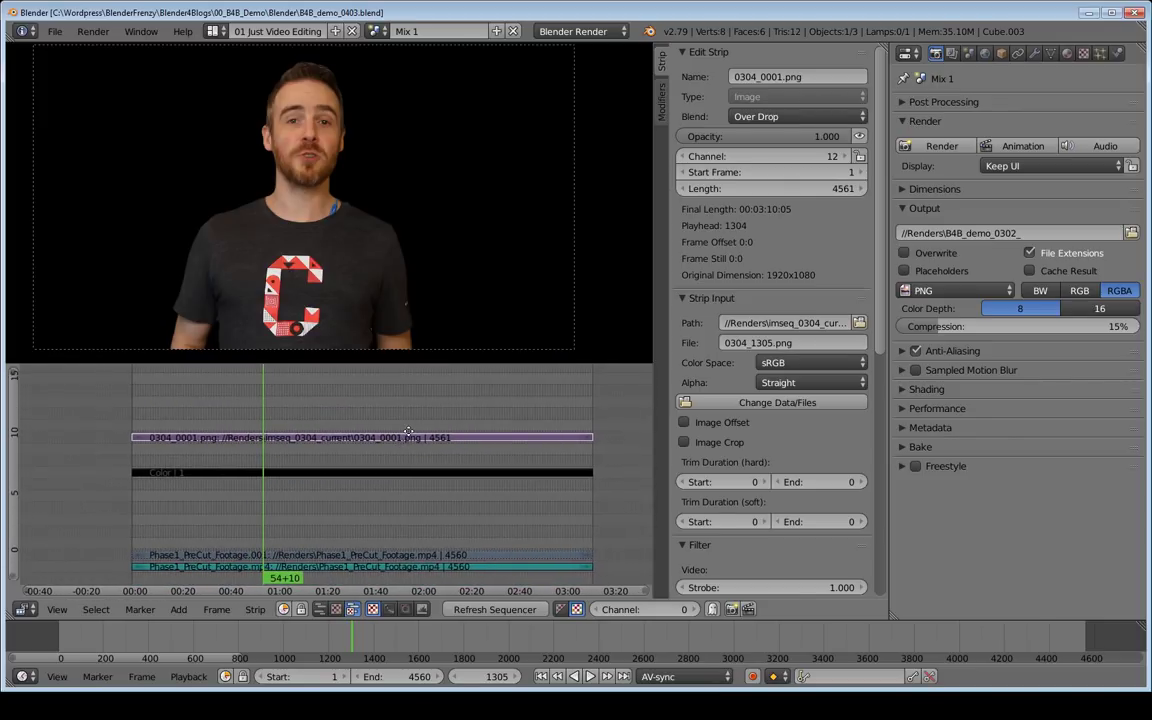
pyautogui.rightClick(320, 478)
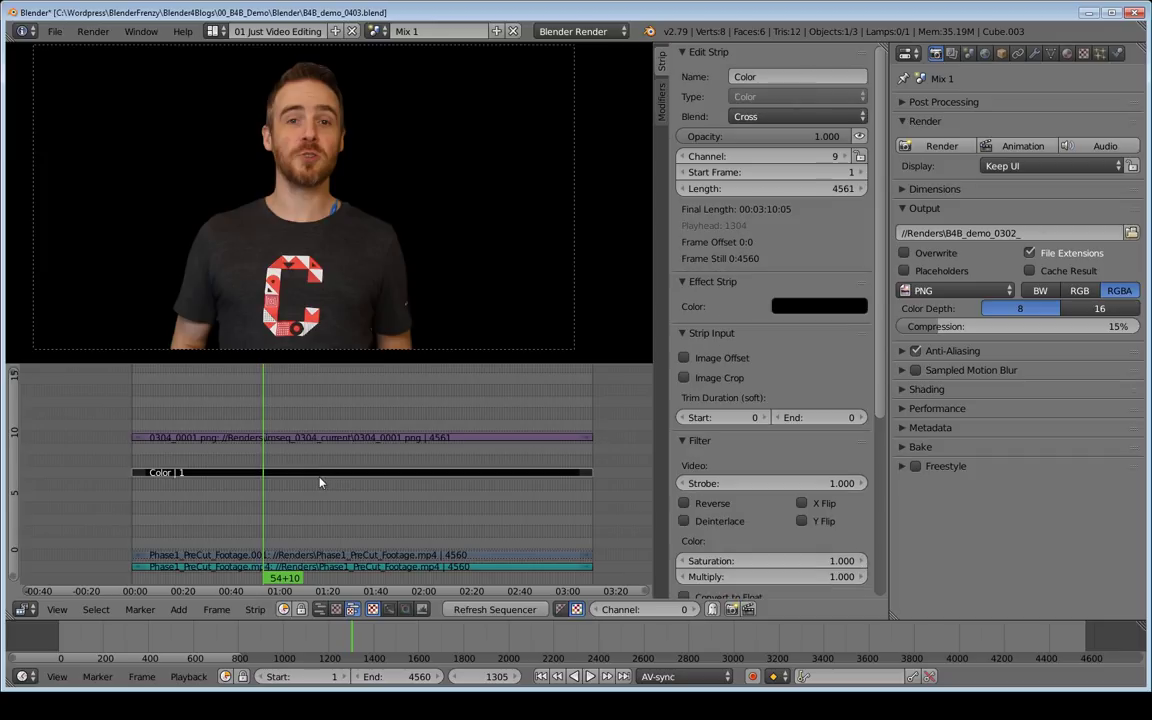
pyautogui.press('g')
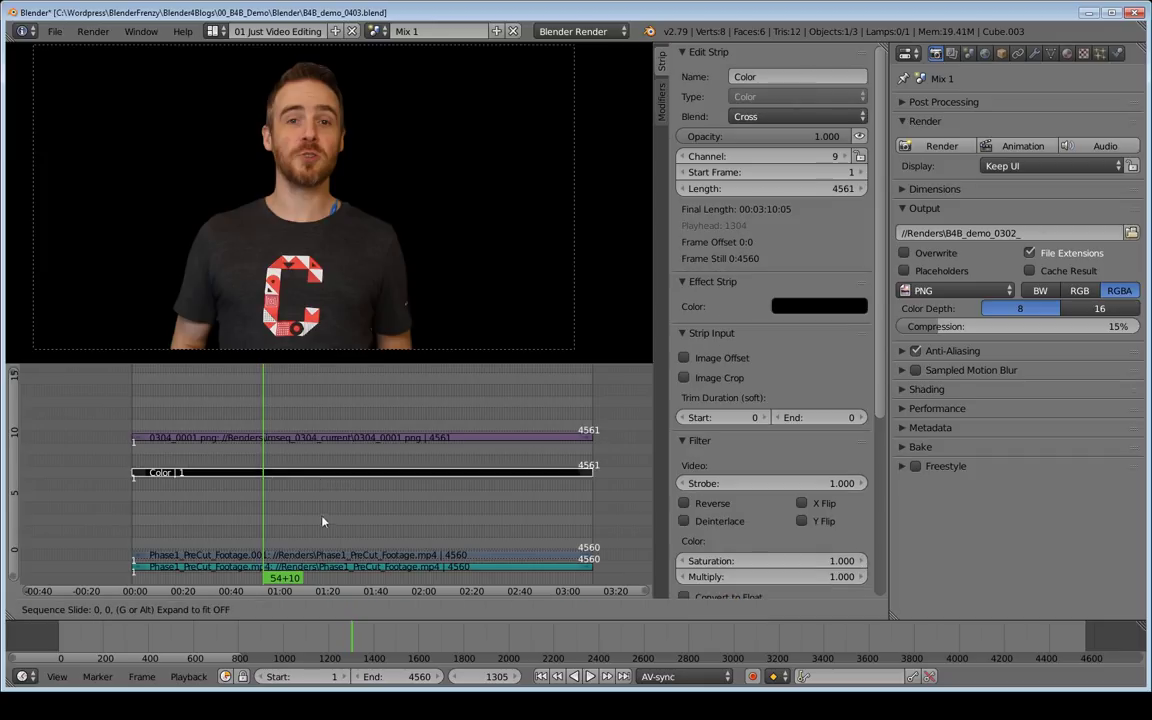
pyautogui.click(313, 541)
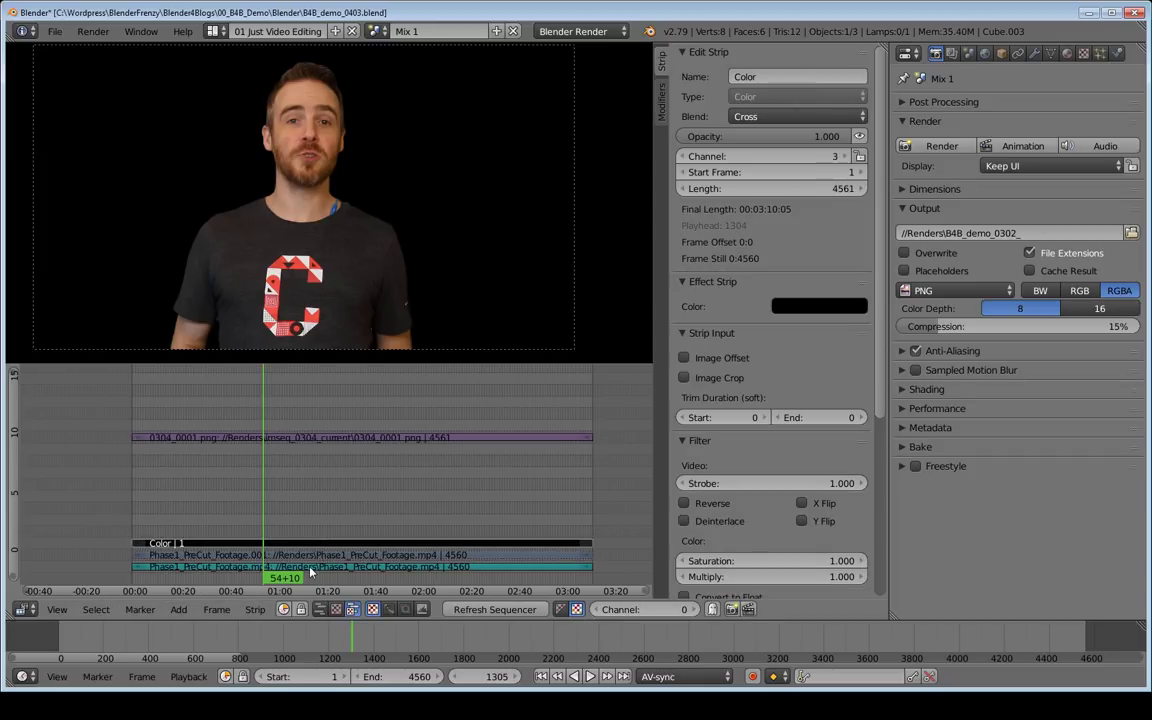
pyautogui.rightClick(311, 569)
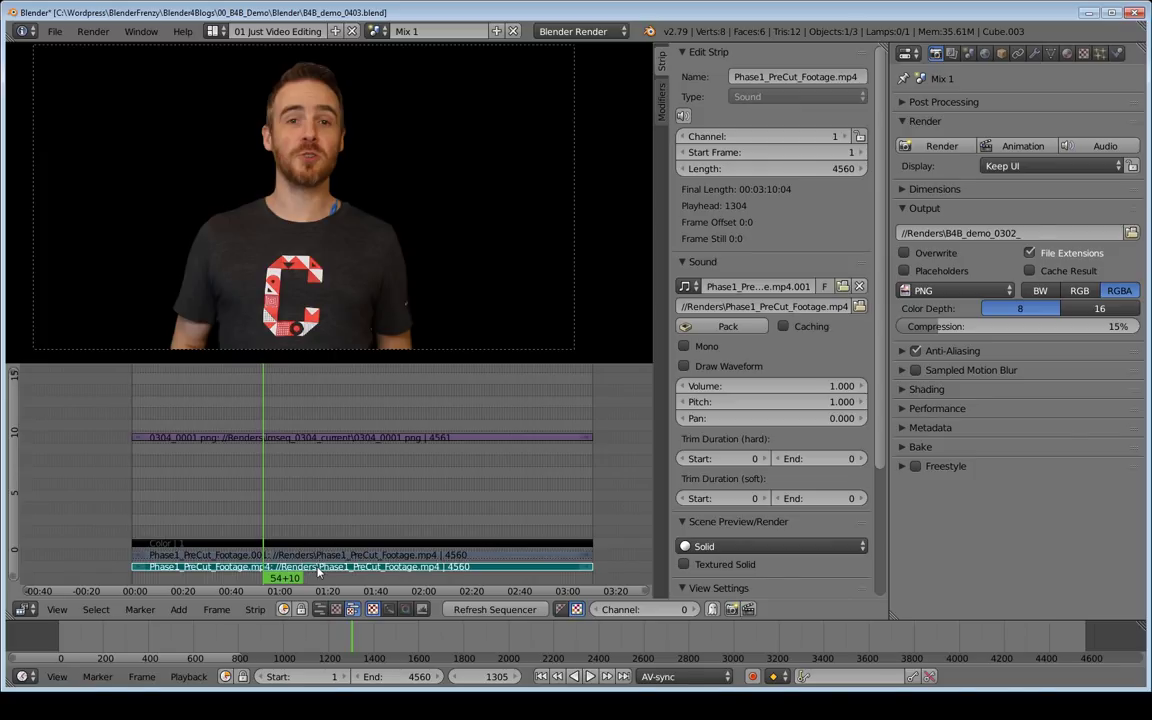
pyautogui.press('g')
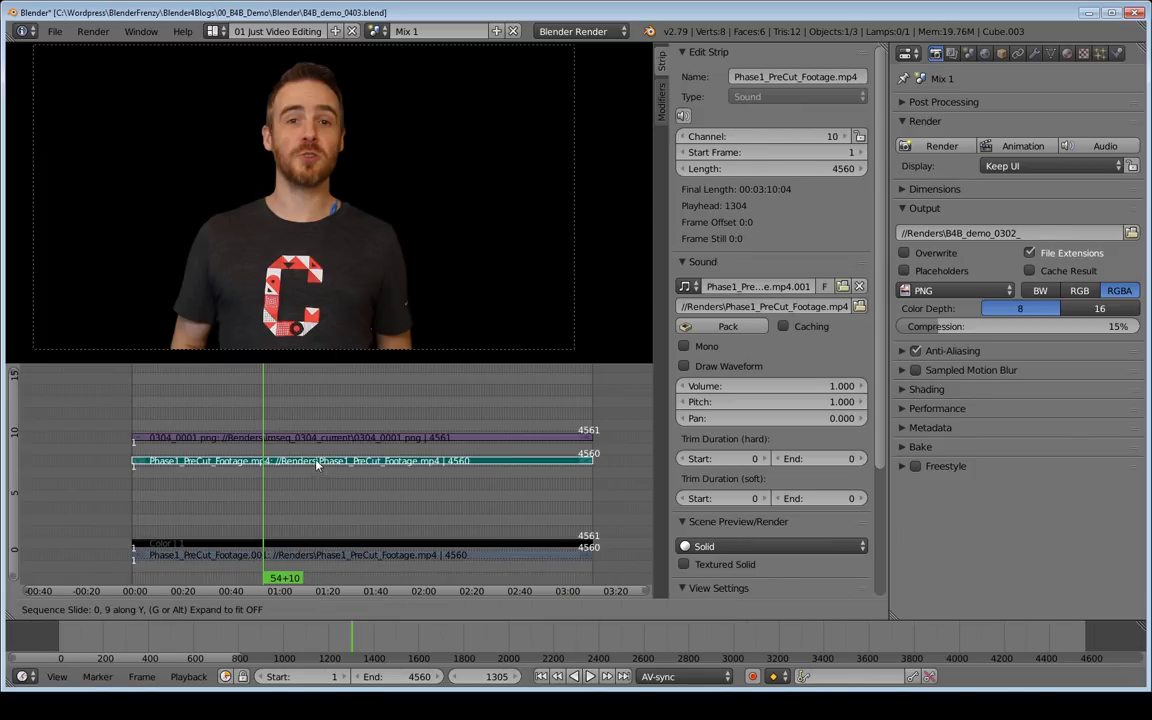
pyautogui.click(318, 458)
# Step: Show the sound strip's waveform and zoom the widened timeline onto the image and sound strips
pyautogui.rightClick(313, 441)
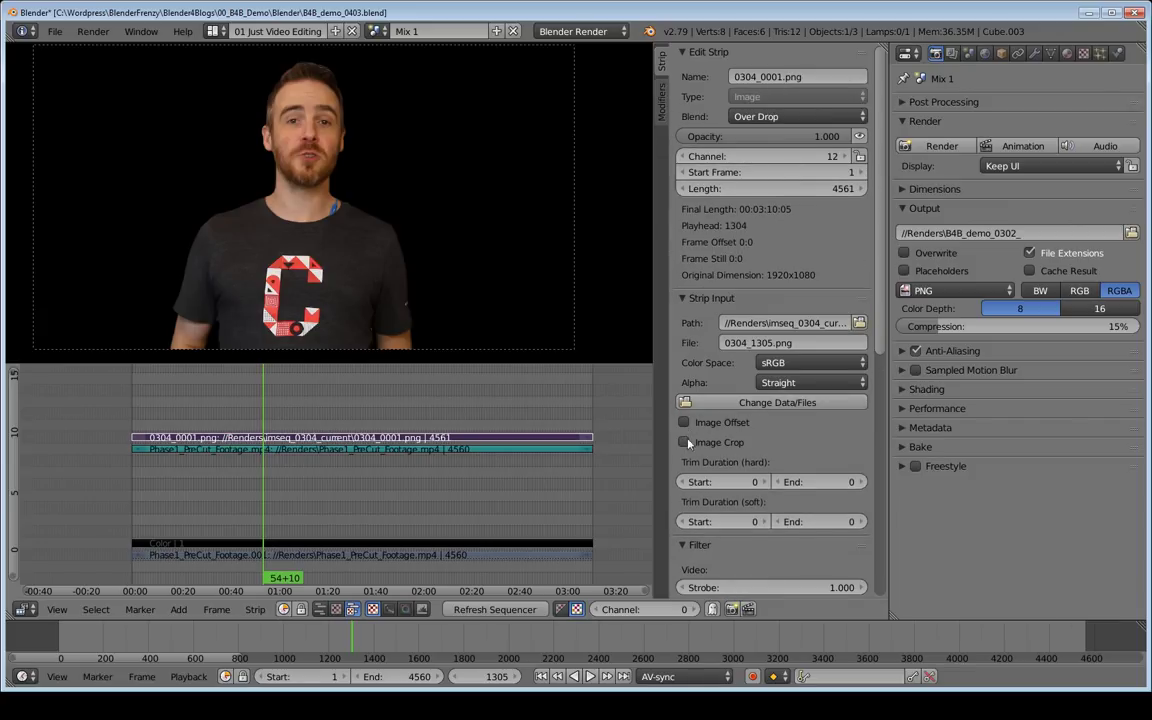
pyautogui.click(446, 450)
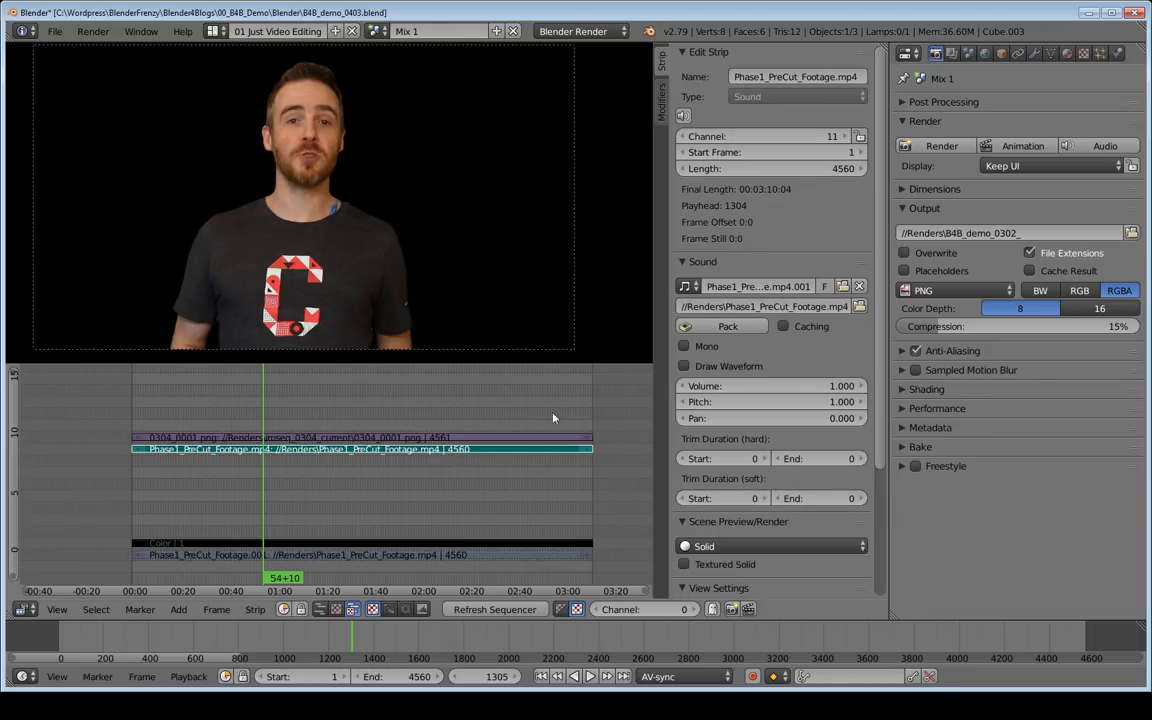
pyautogui.click(684, 367)
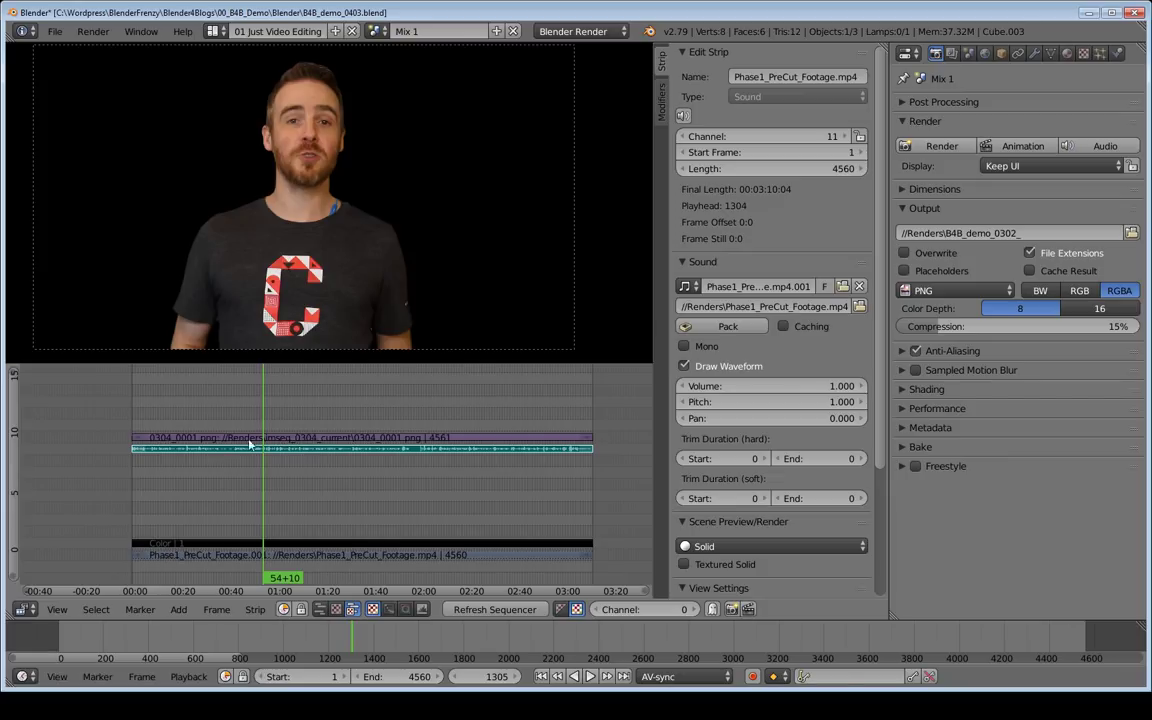
pyautogui.click(296, 439)
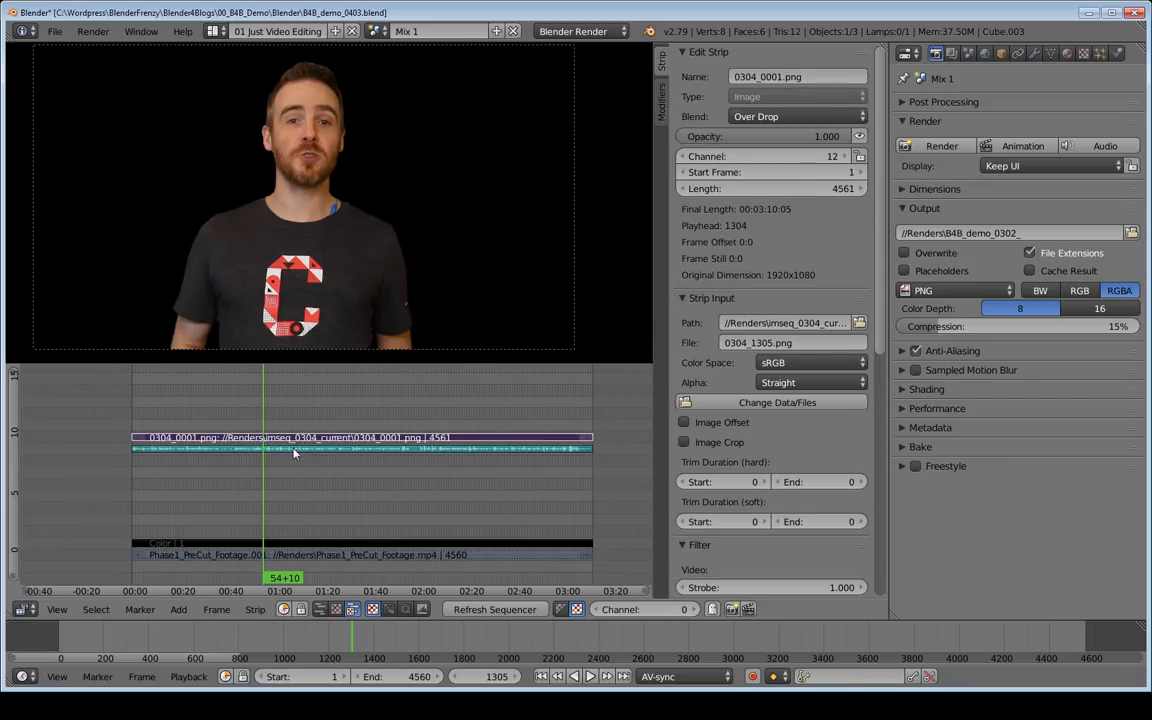
pyautogui.click(265, 449)
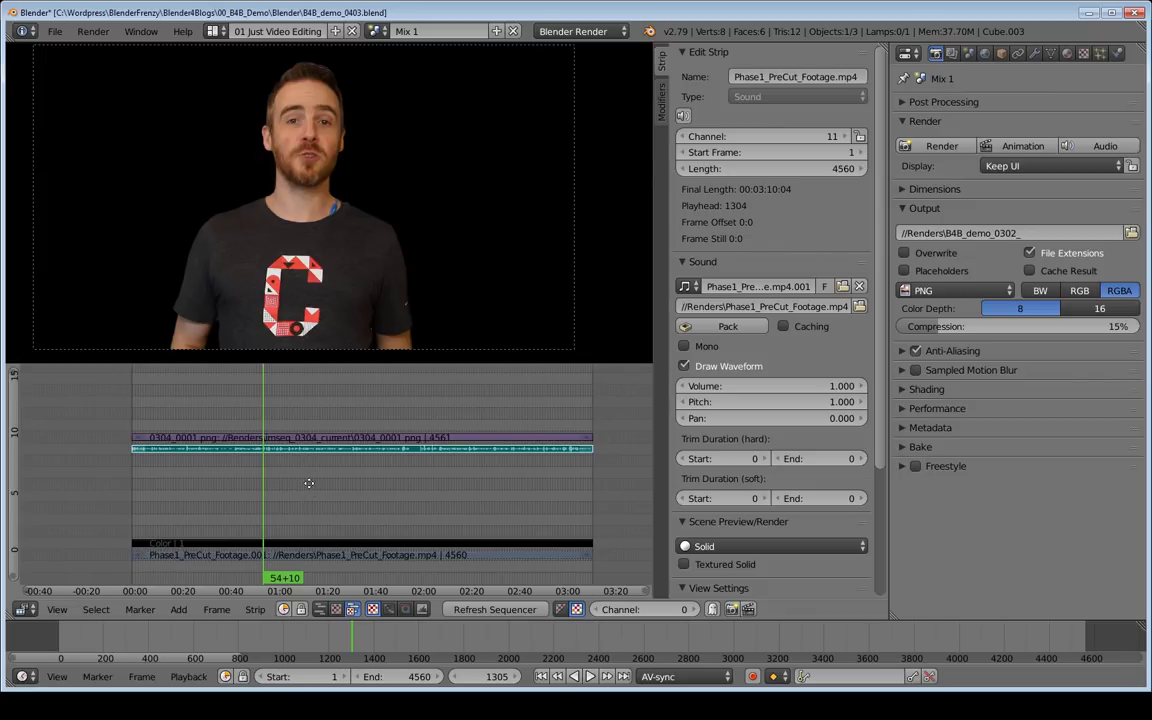
pyautogui.keyDown('ctrl'); pyautogui.moveTo(309, 483); pyautogui.dragTo(350, 486, button='middle'); pyautogui.keyUp('ctrl')
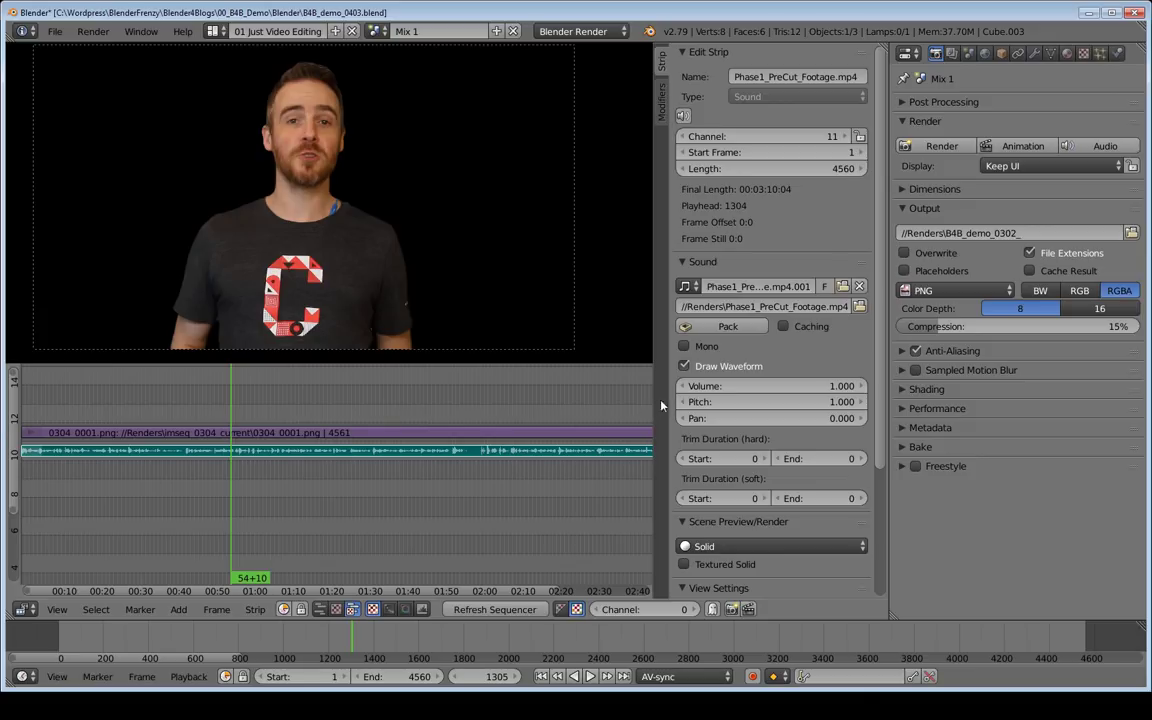
pyautogui.moveTo(887, 325); pyautogui.dragTo(941, 328)
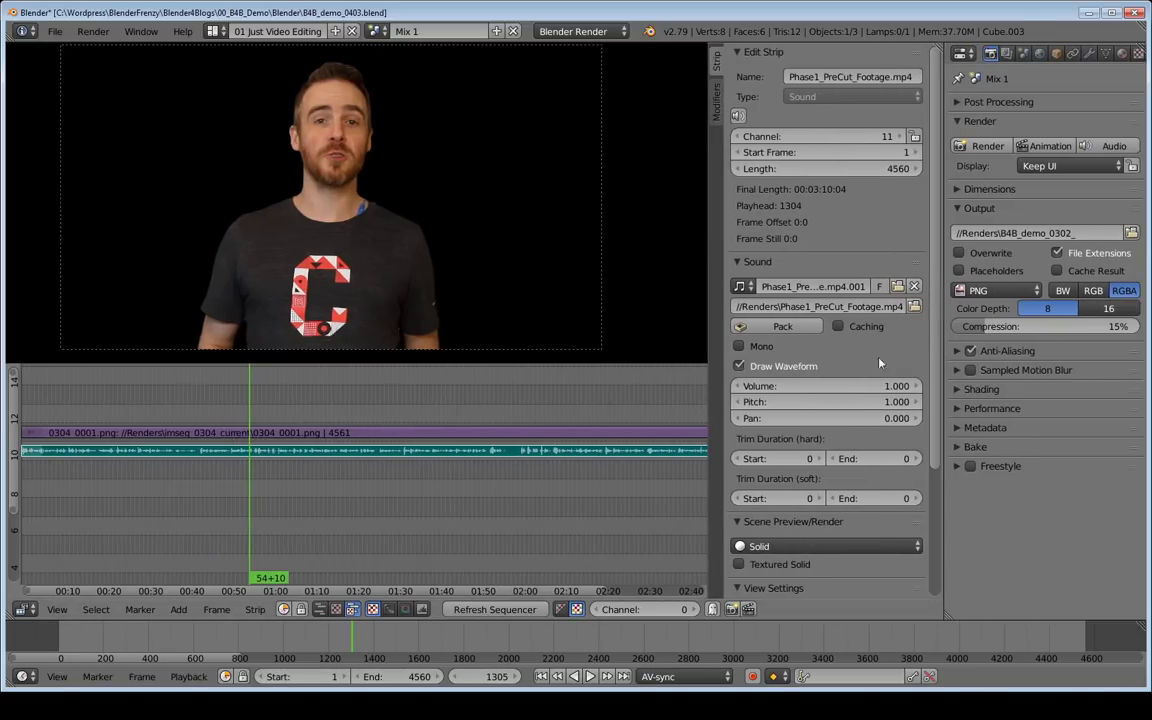
pyautogui.moveTo(716, 379); pyautogui.dragTo(735, 379)
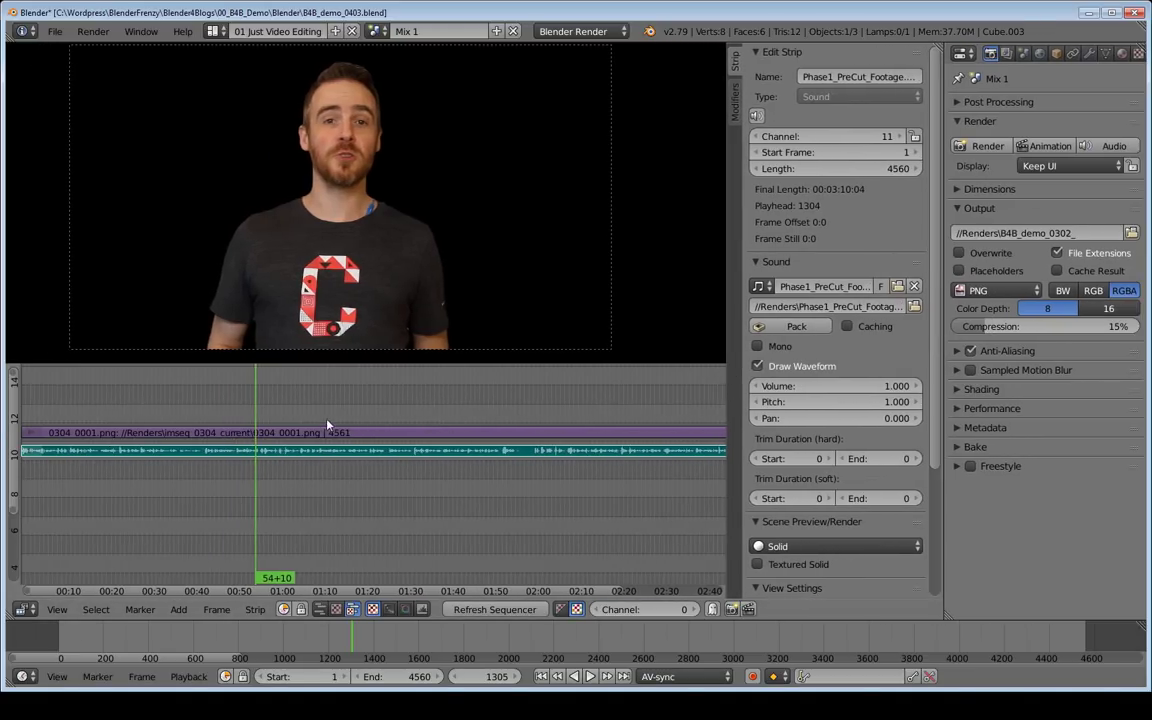
pyautogui.moveTo(326, 416); pyautogui.dragTo(398, 428, button='middle')
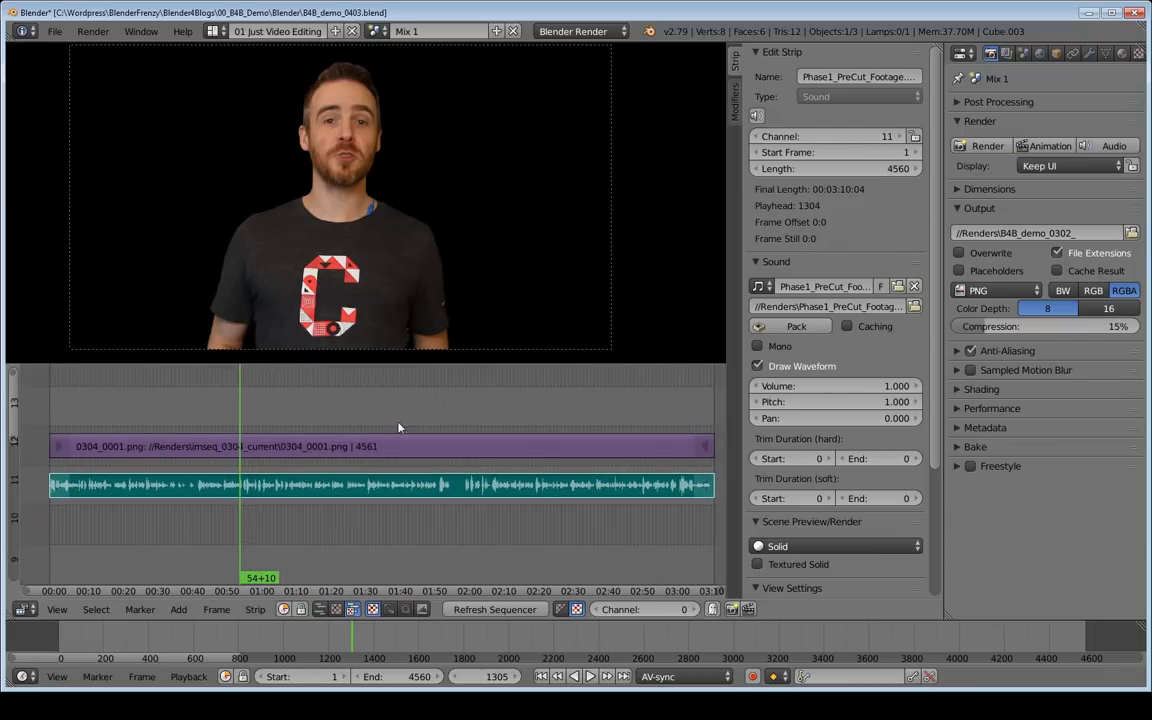
# Step: Enable Image Offset on the 0304_0001.png strip, test a few positions, then reset X and Y to 0
pyautogui.rightClick(391, 450)
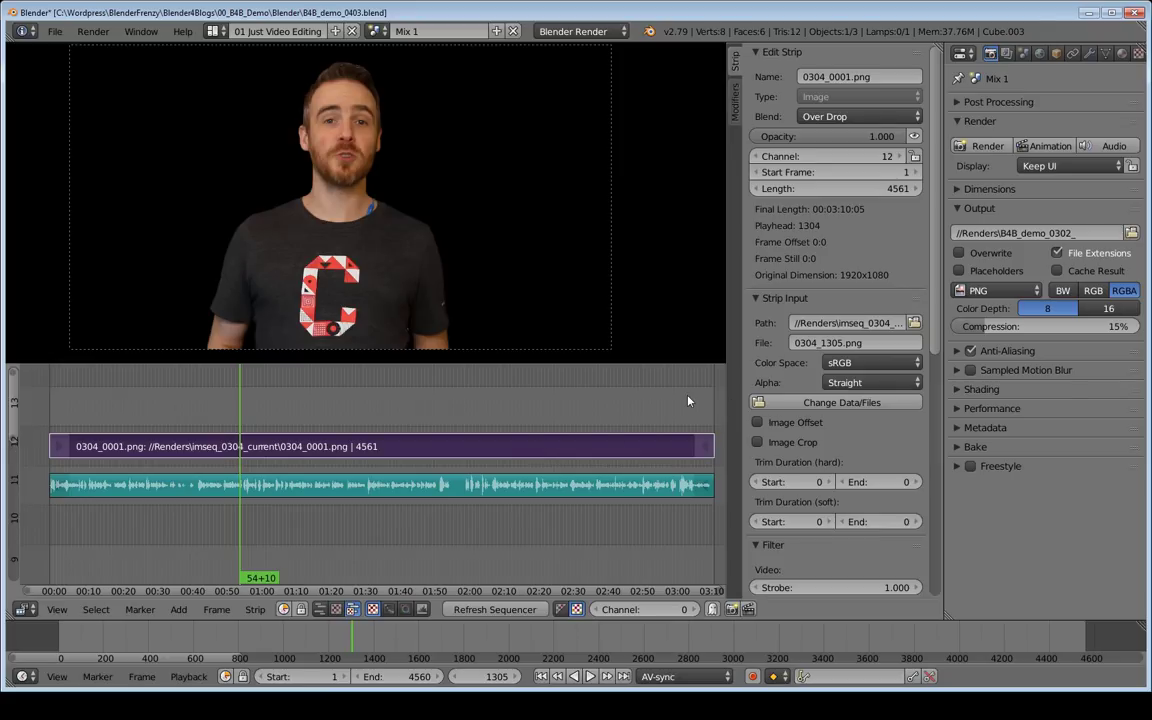
pyautogui.click(792, 424)
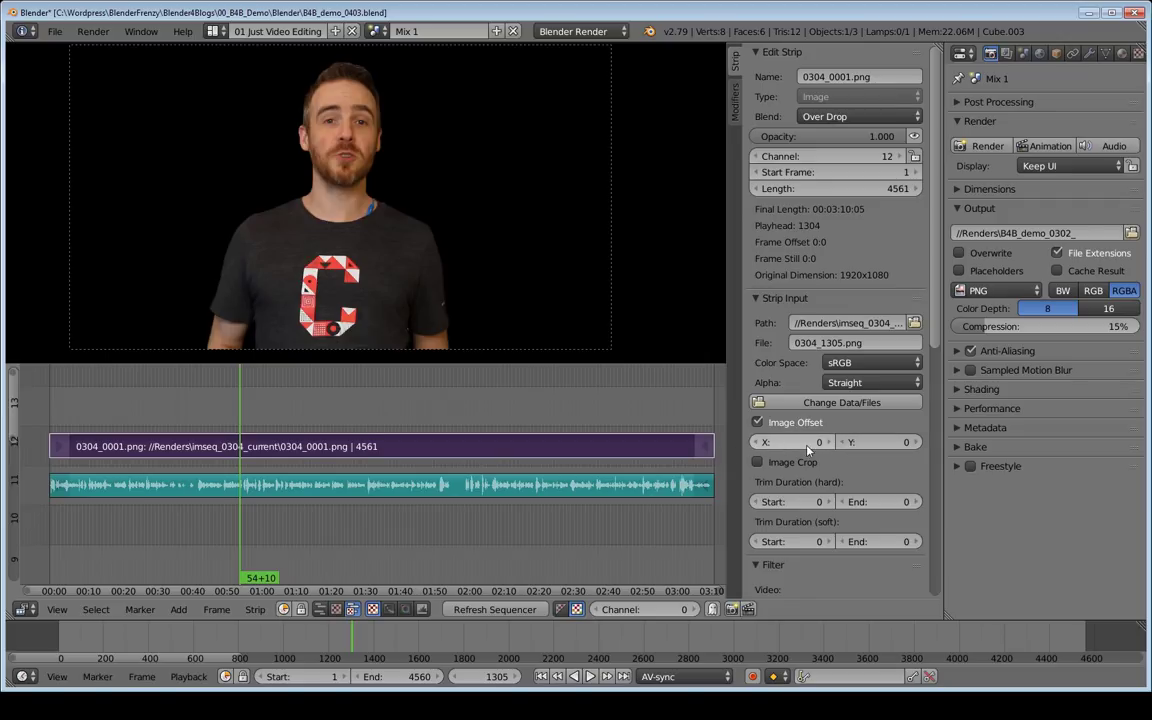
pyautogui.moveTo(808, 445); pyautogui.dragTo(726, 445)
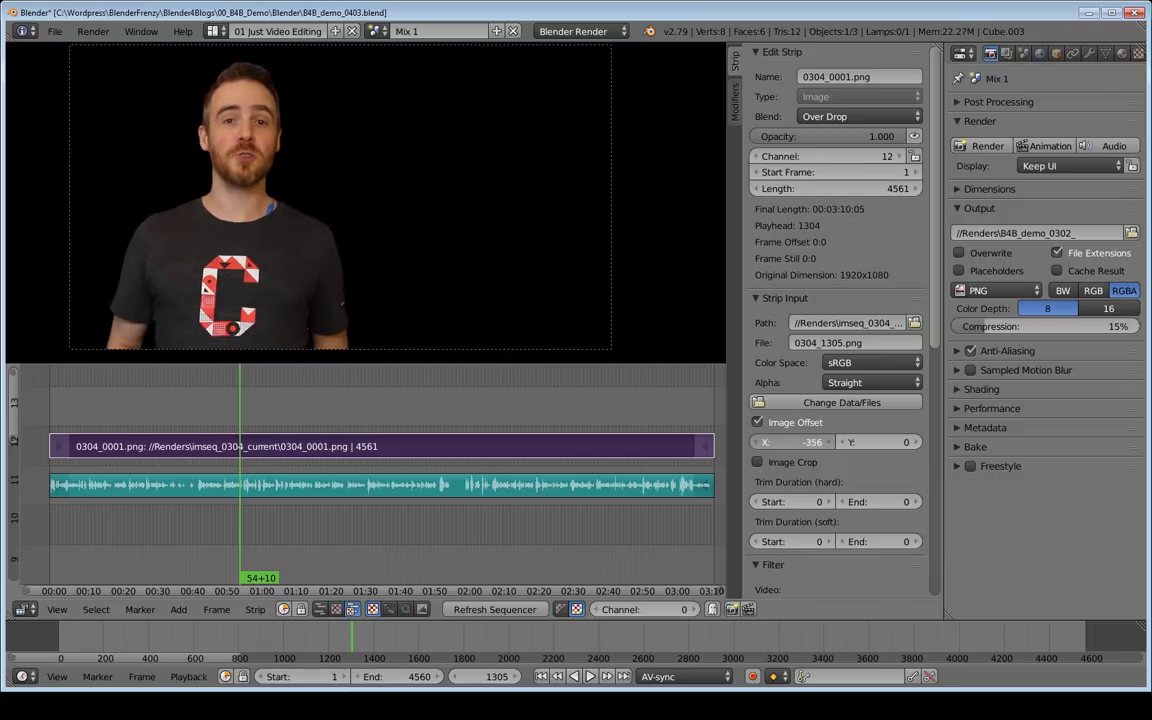
pyautogui.moveTo(726, 445); pyautogui.dragTo(710, 445)
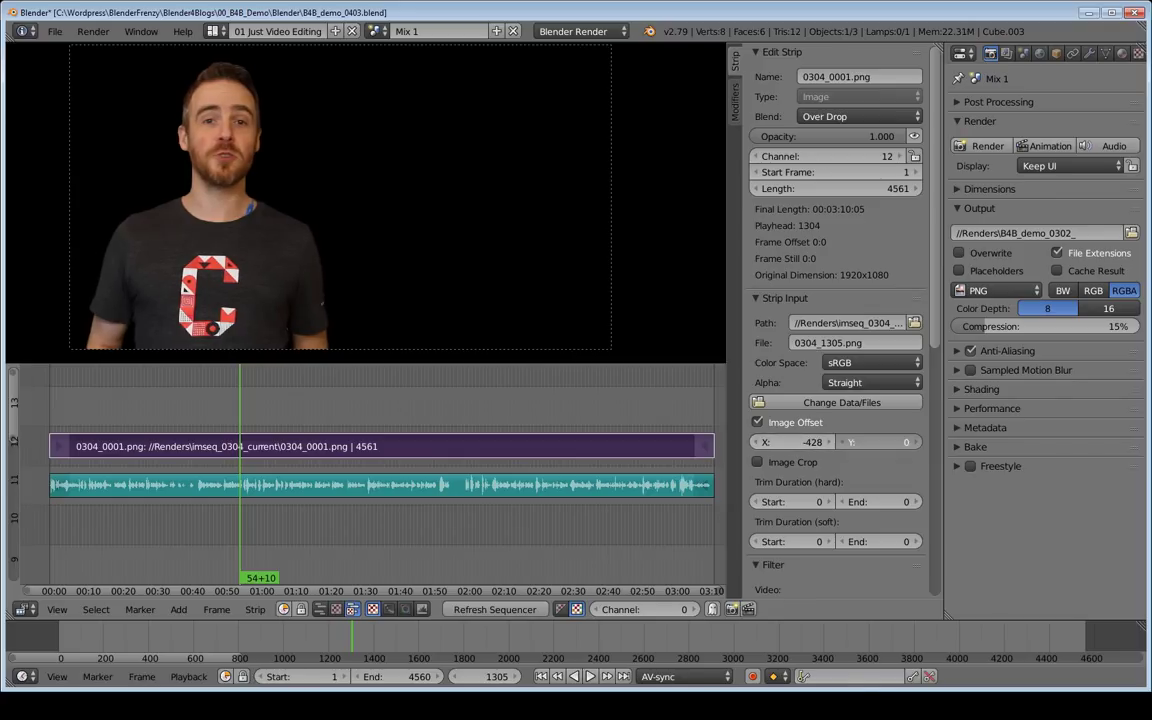
pyautogui.moveTo(880, 442)
pyautogui.mouseDown()
pyautogui.moveTo(822, 442)
pyautogui.moveTo(870, 442)
pyautogui.moveTo(860, 442)
pyautogui.mouseUp()
pyautogui.press('BackSpace')
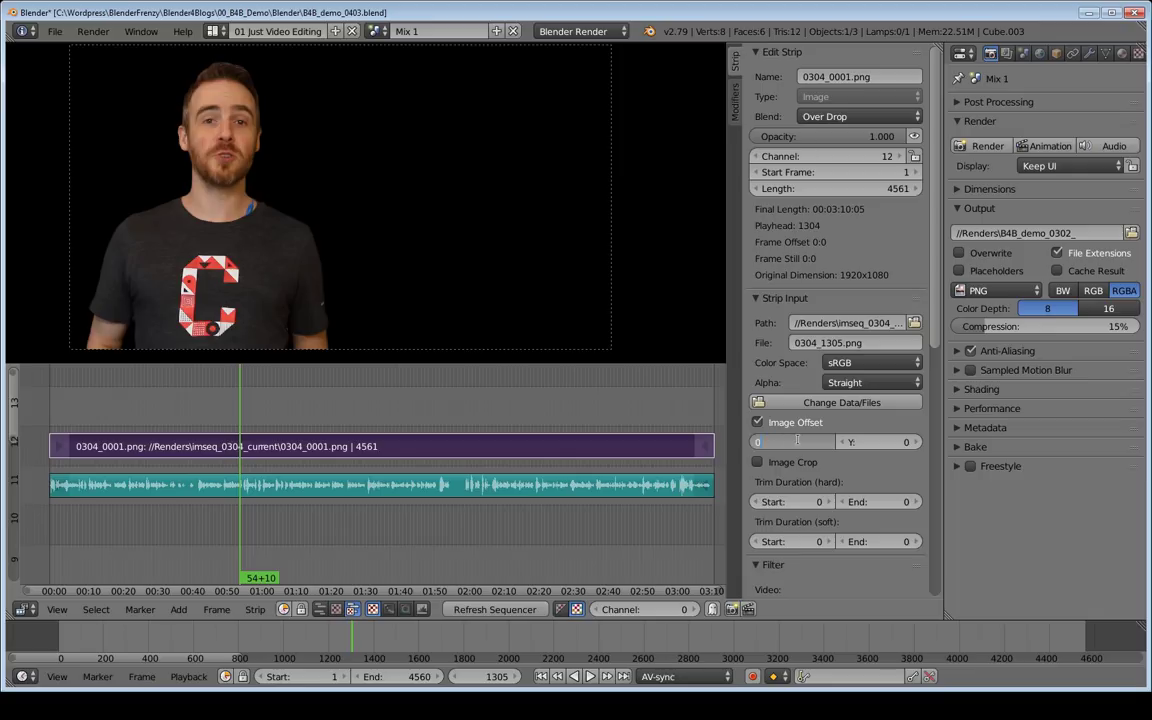
pyautogui.press('BackSpace')
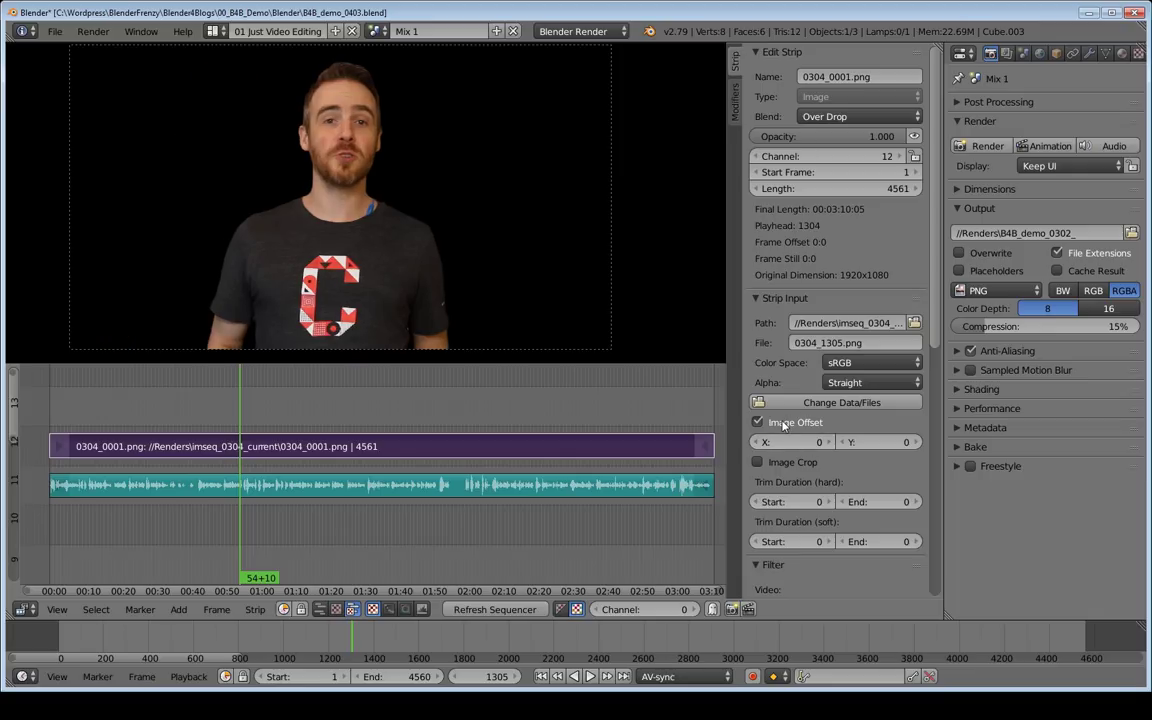
# Step: Turn off the presenter's image offset and add a Transform effect strip in channel 13
pyautogui.click(784, 423)
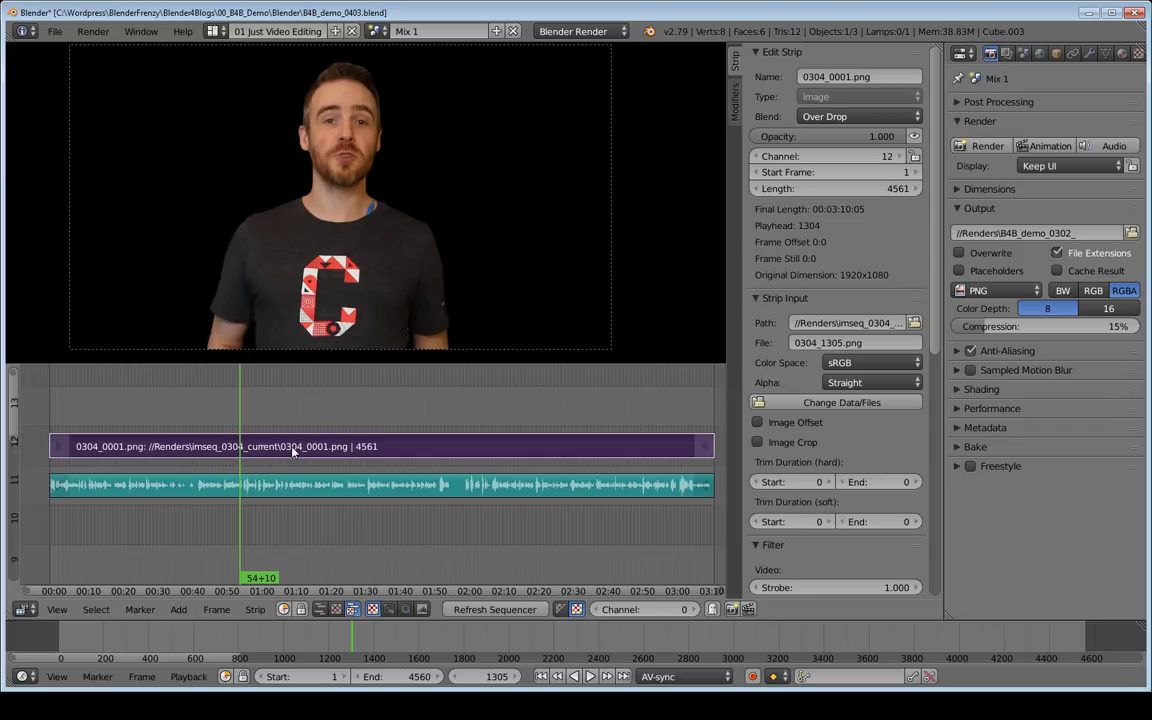
pyautogui.hotkey('shift', 'a')
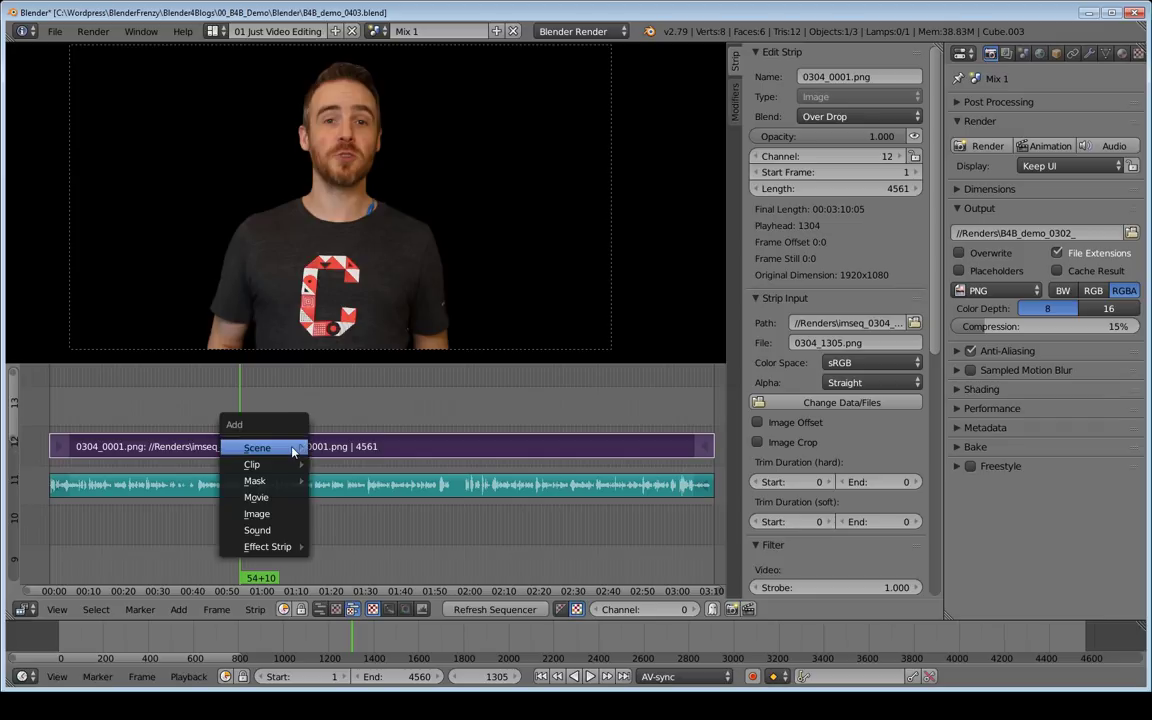
pyautogui.moveTo(262, 549)
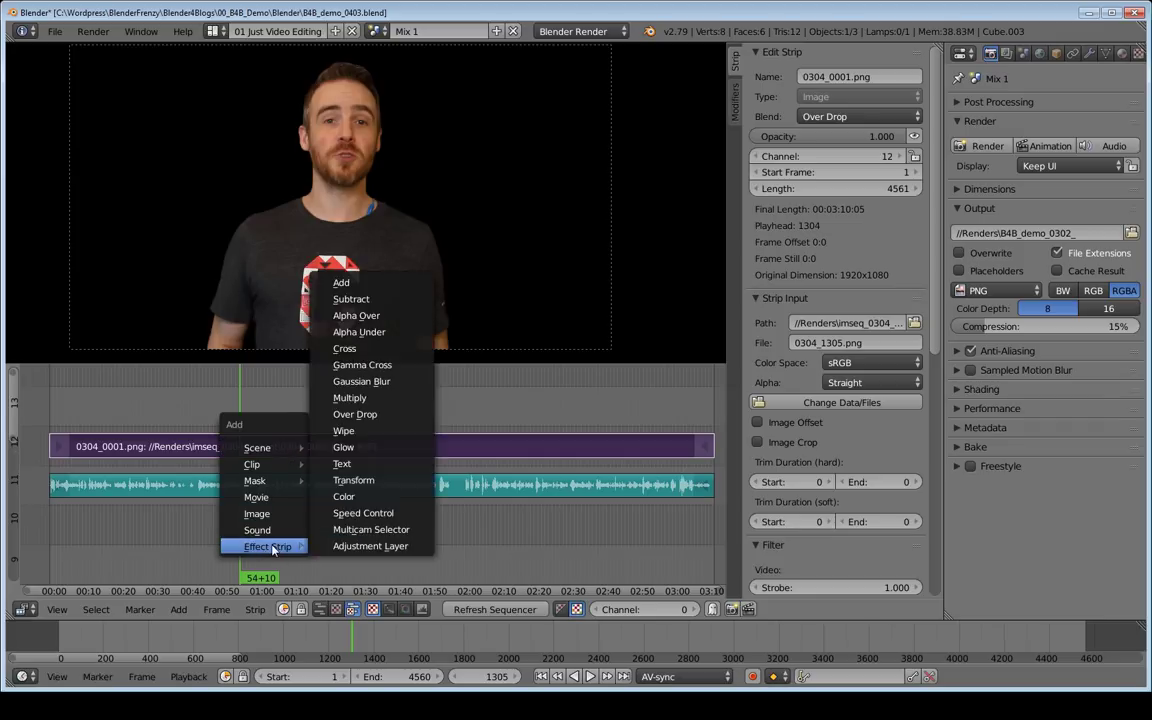
pyautogui.click(377, 484)
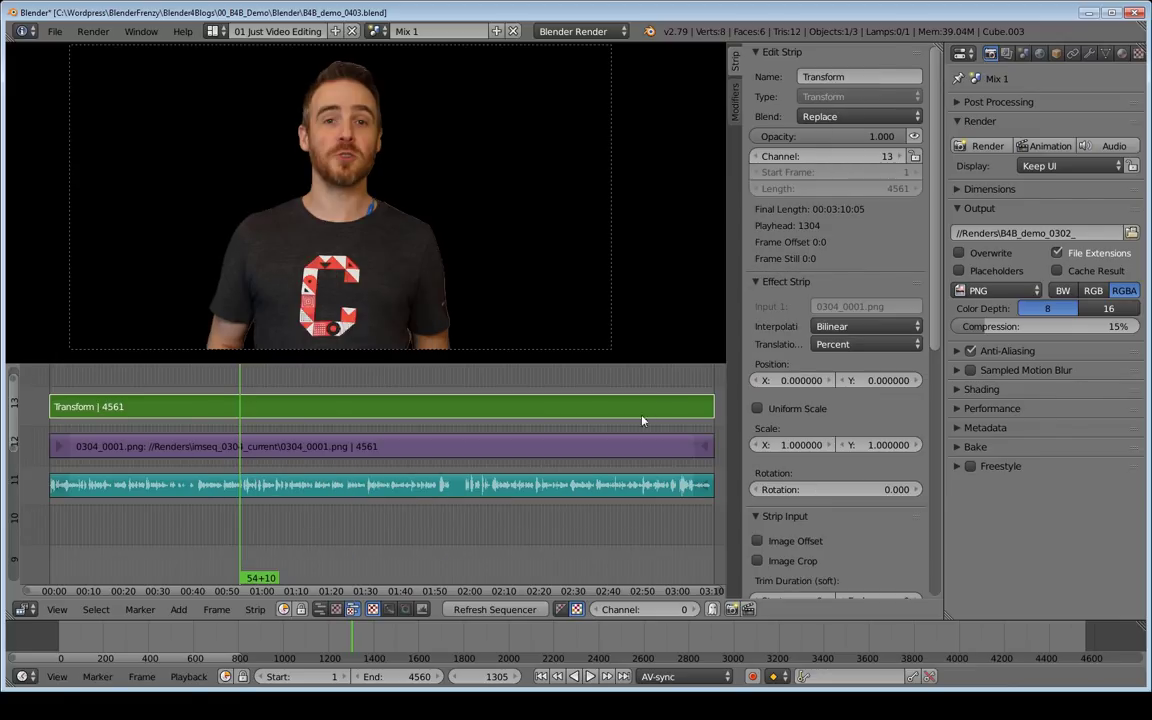
# Step: Set the Transform strip's blend mode to Over Drop and test sliding the presenter sideways
pyautogui.rightClick(320, 447)
pyautogui.rightClick(316, 407)
pyautogui.rightClick(309, 448)
pyautogui.rightClick(316, 409)
pyautogui.click(836, 117)
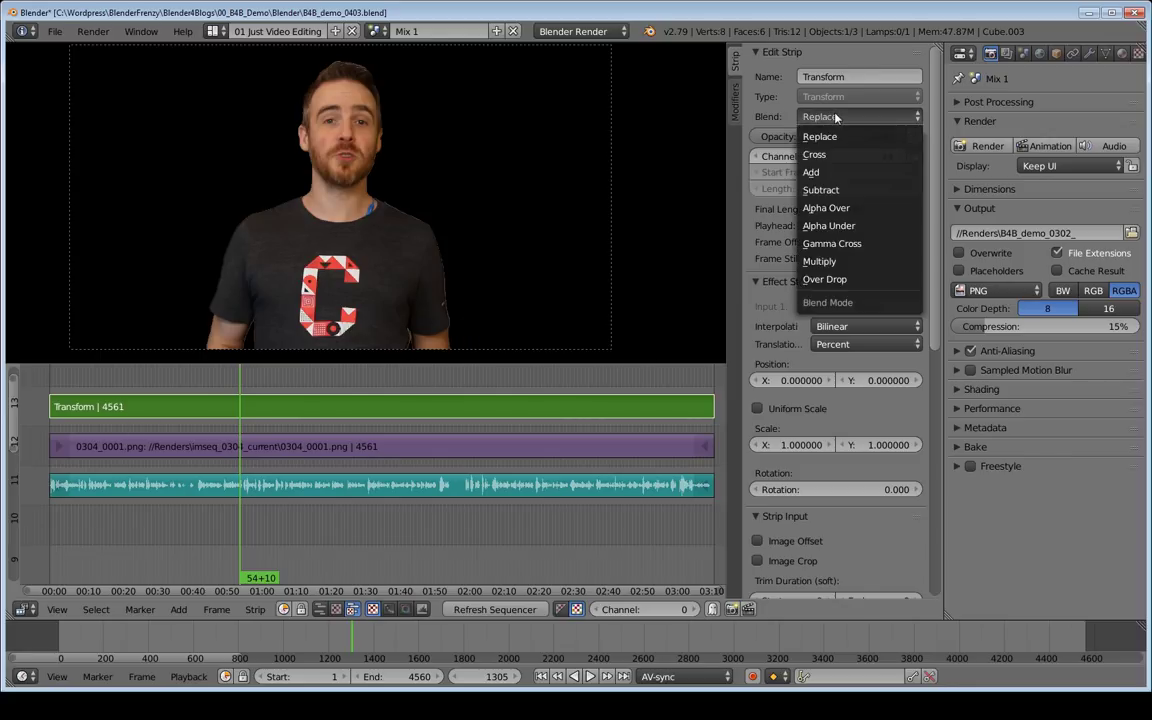
pyautogui.click(826, 279)
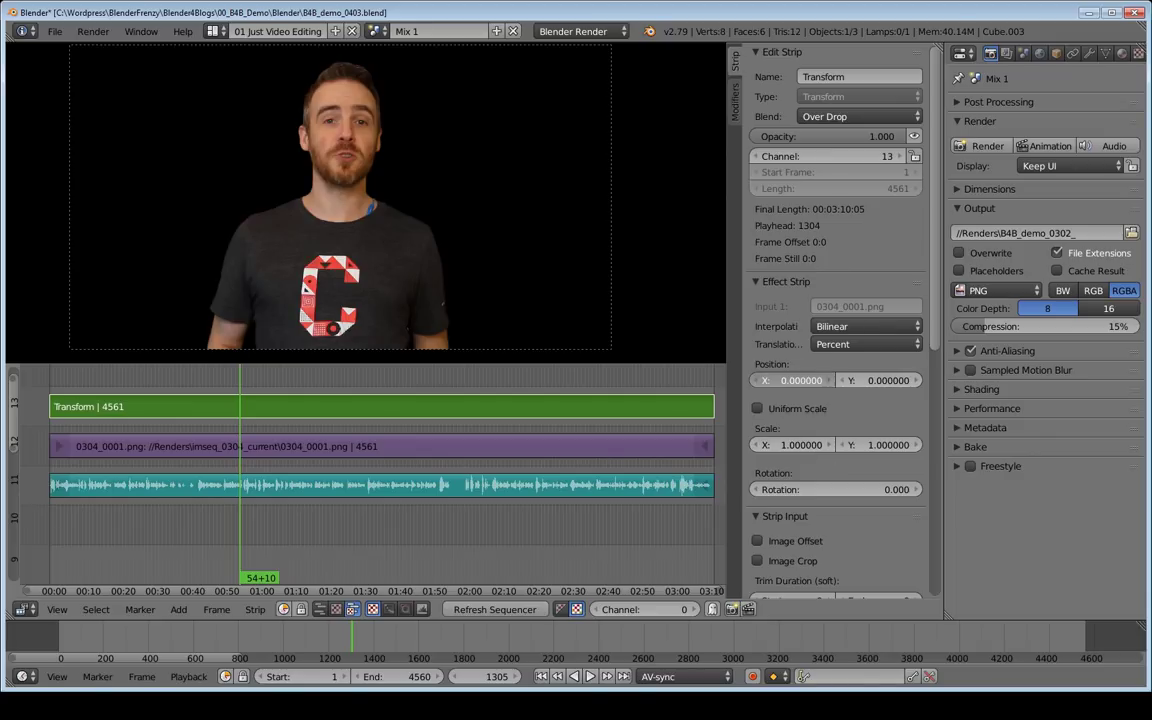
pyautogui.moveTo(800, 380)
pyautogui.mouseDown()
pyautogui.moveTo(561, 380)
pyautogui.moveTo(853, 380)
pyautogui.moveTo(811, 385)
pyautogui.mouseUp()
# Step: Reset the Transform position to 0, then try an image offset and horizontal stretch and undo both
pyautogui.press('BackSpace')
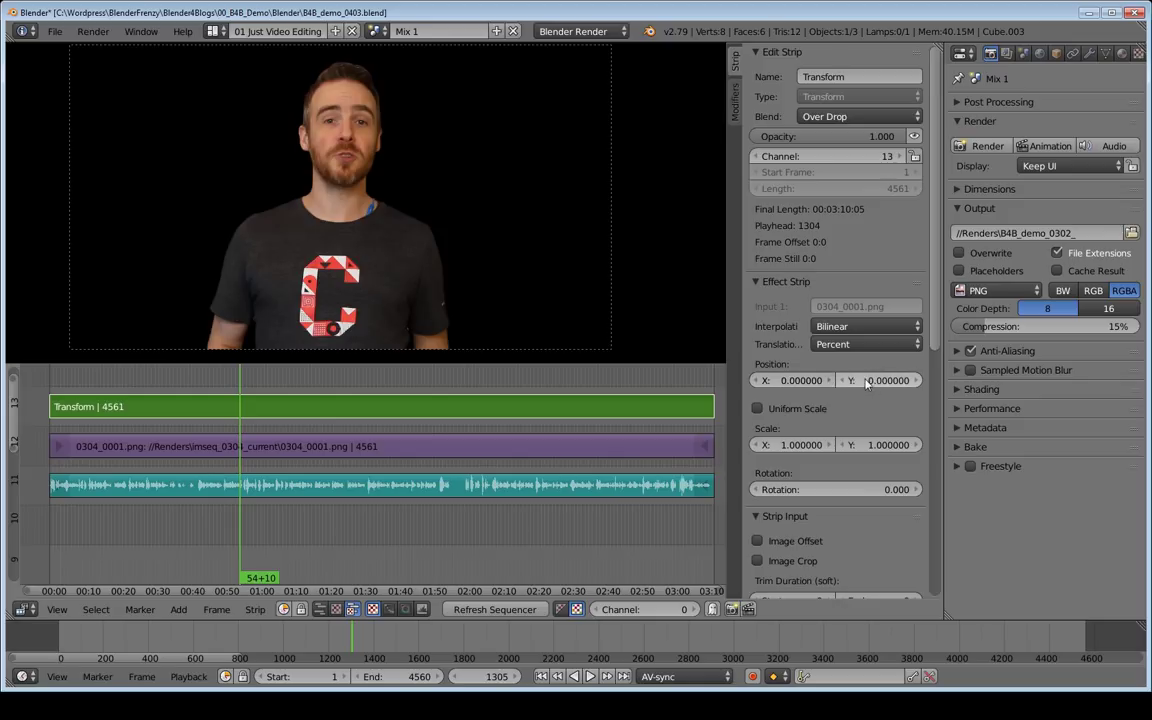
pyautogui.click(757, 541)
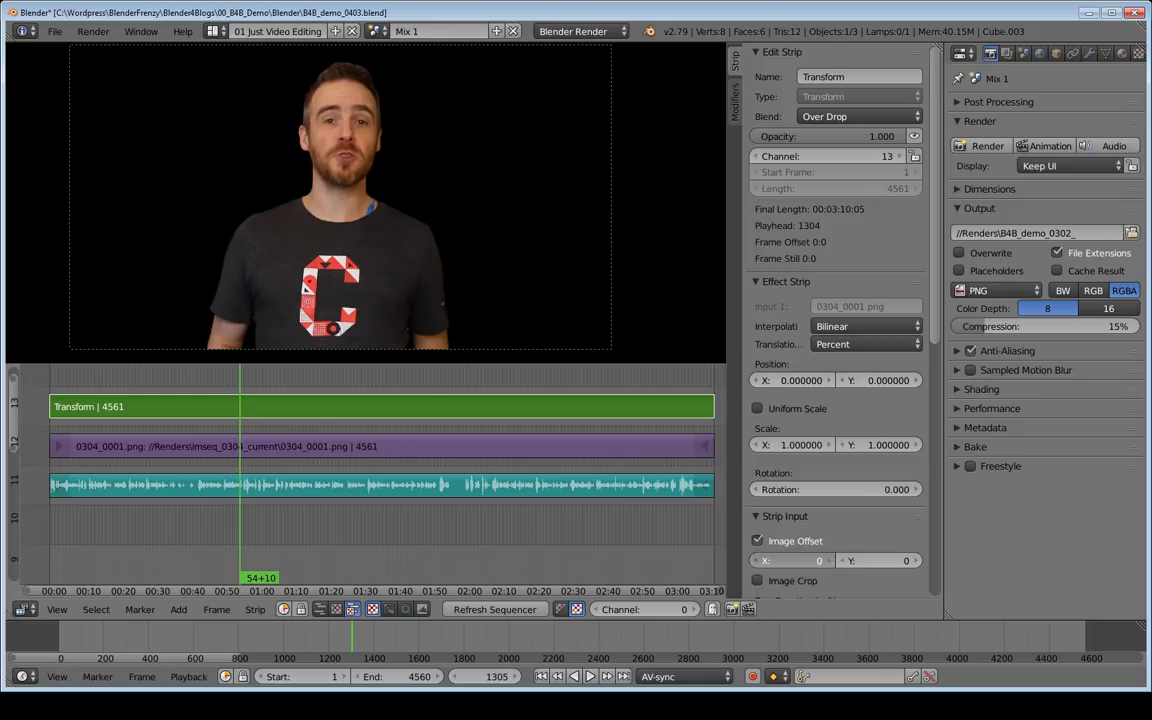
pyautogui.moveTo(800, 560); pyautogui.dragTo(720, 560)
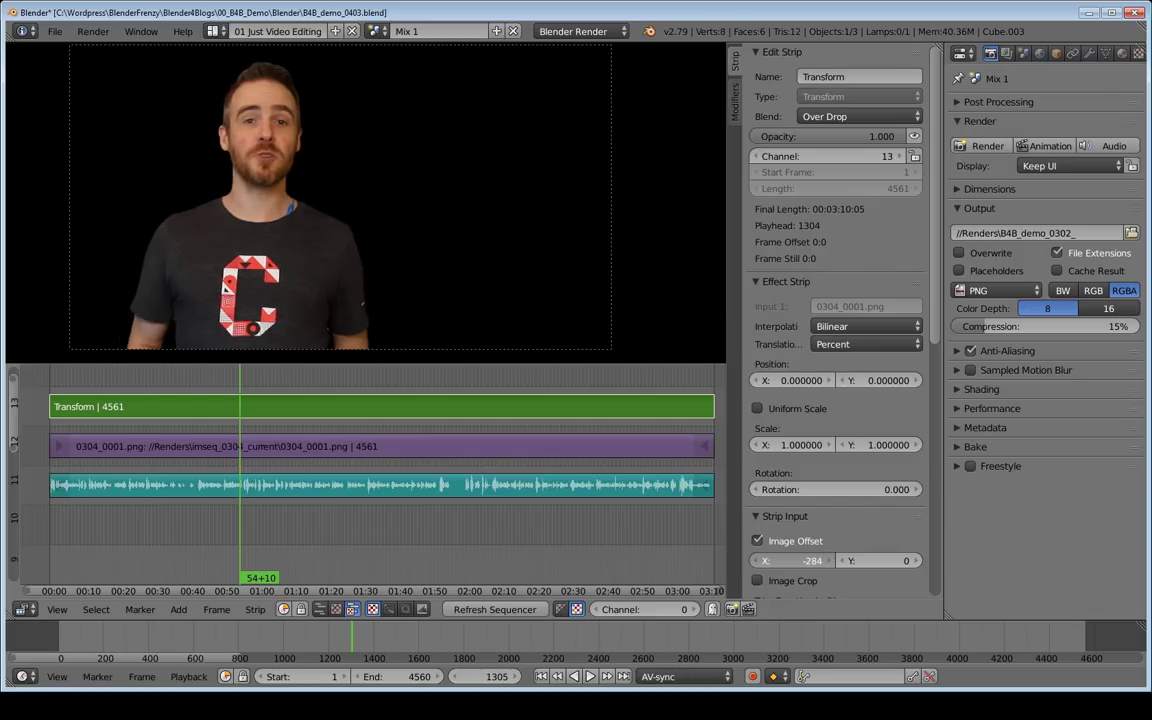
pyautogui.hotkey('ctrl', 'z')
pyautogui.hotkey('ctrl', 'z')
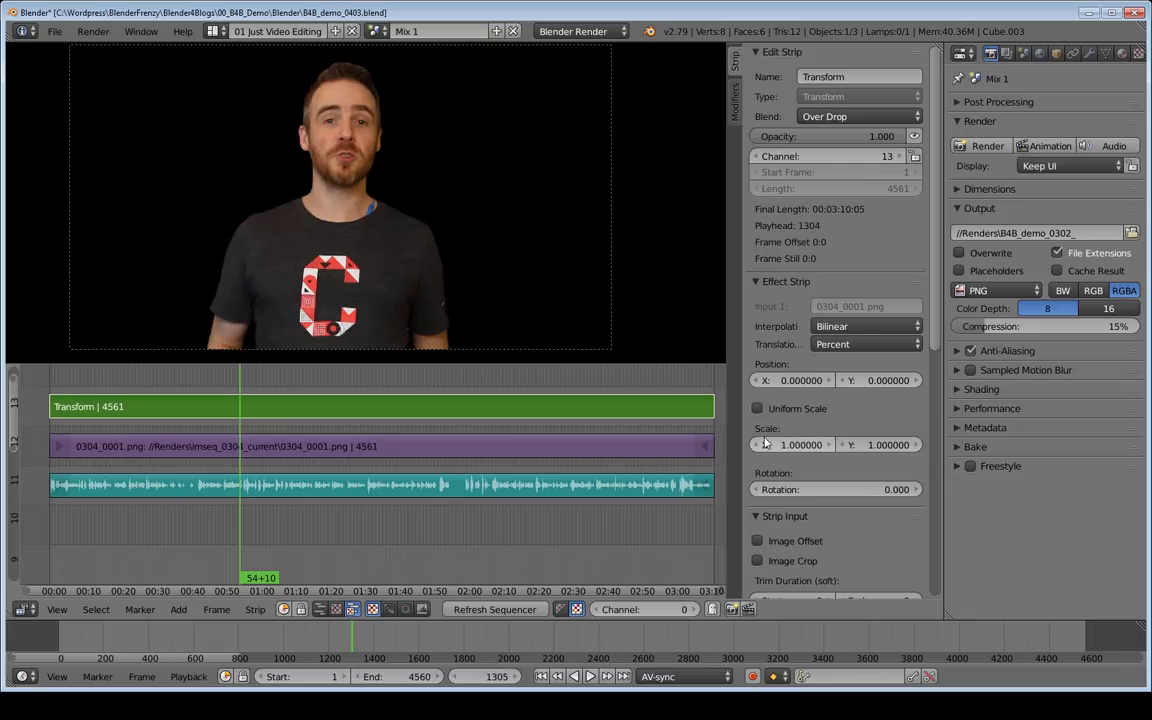
pyautogui.moveTo(795, 445); pyautogui.dragTo(830, 446)
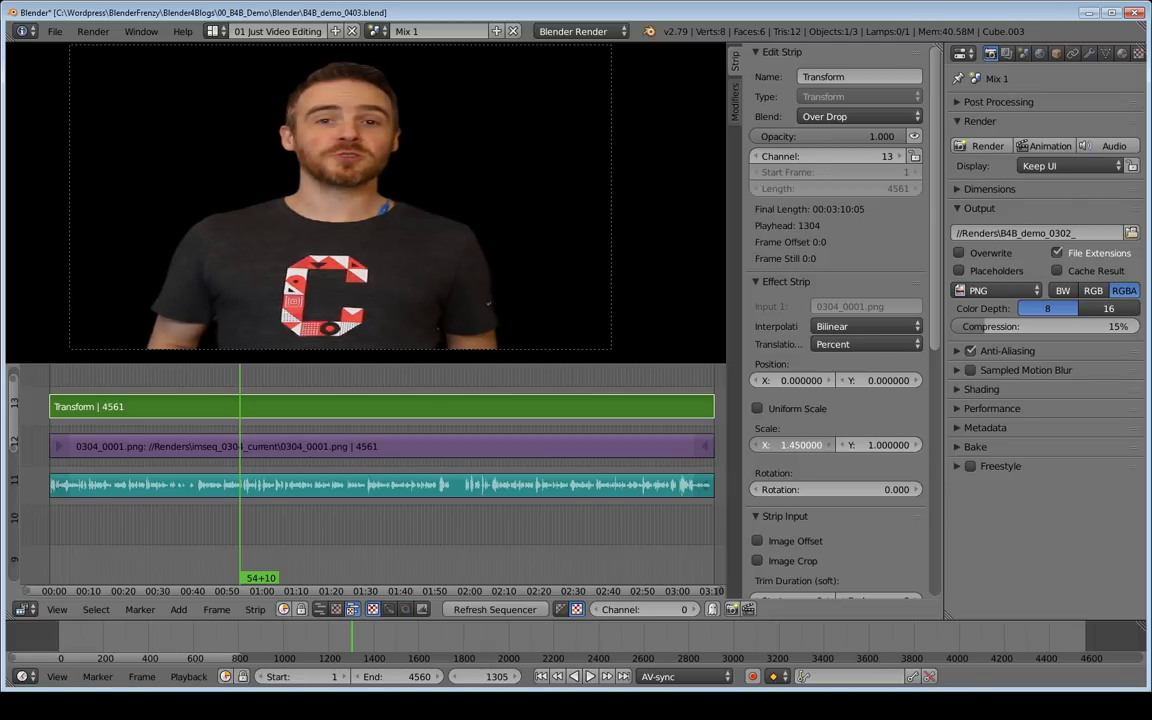
pyautogui.hotkey('ctrl', 'z')
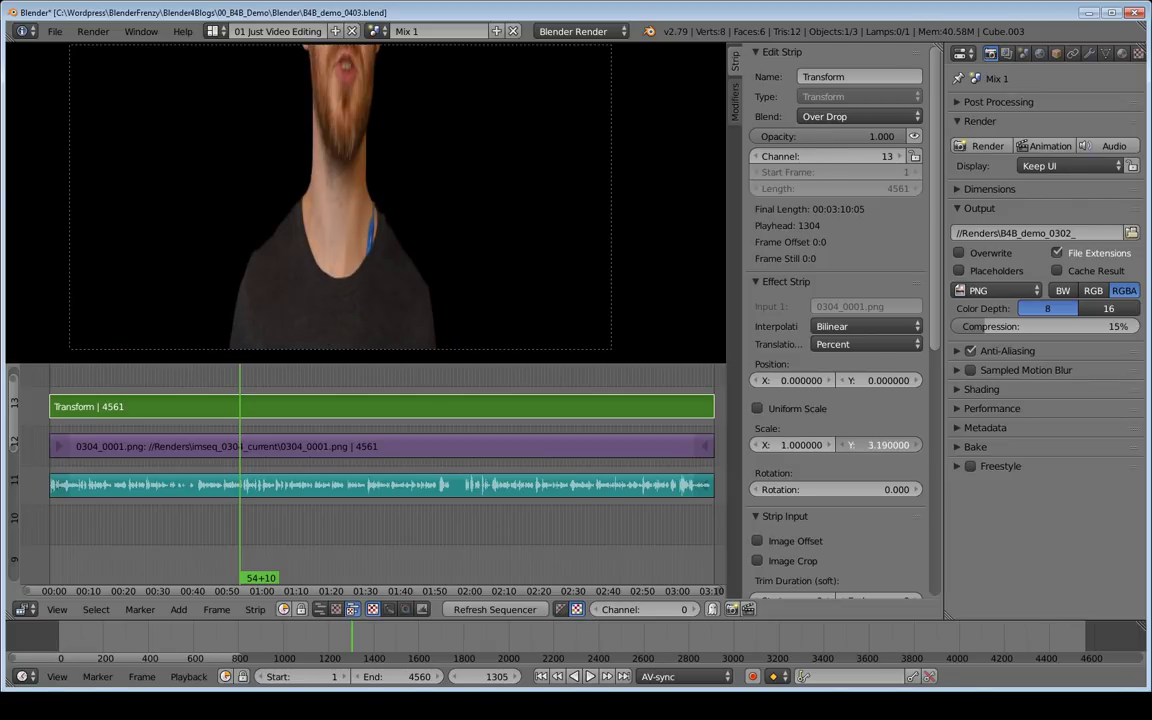
pyautogui.hotkey('ctrl', 'z')
# Step: Keep Uniform Scale on at 1.0 and show the image strip's 1920 × 1080 render Dimensions
pyautogui.click(757, 409)
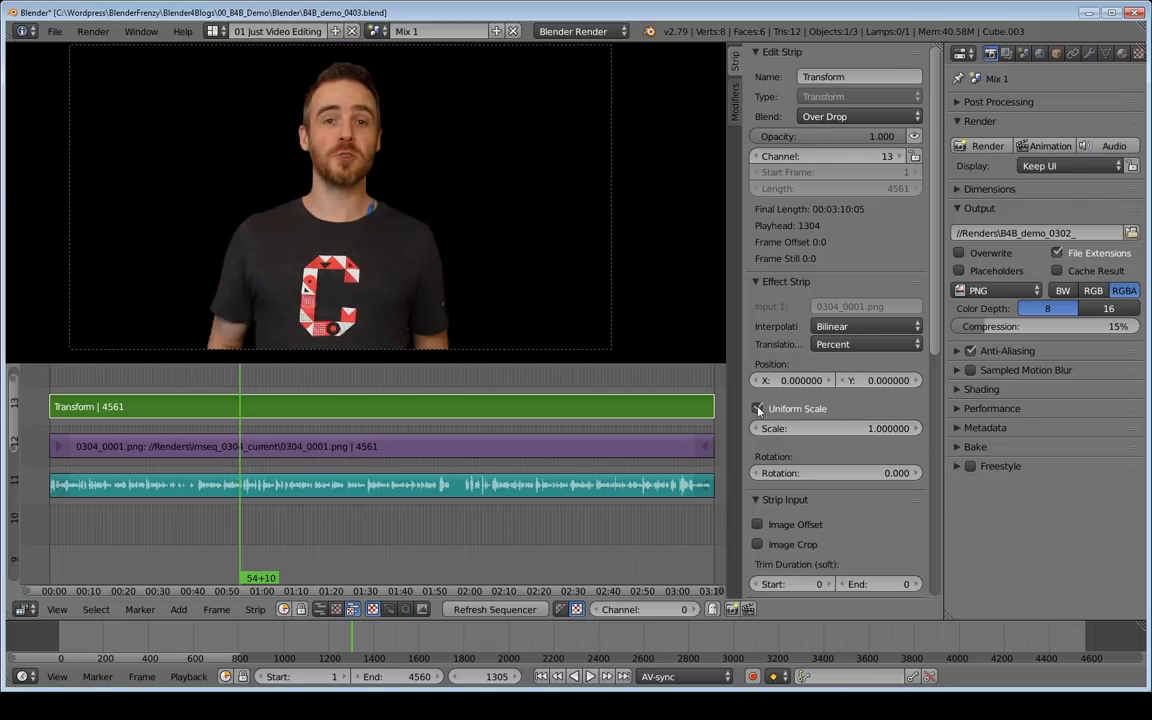
pyautogui.moveTo(830, 428)
pyautogui.mouseDown()
pyautogui.moveTo(900, 428)
pyautogui.moveTo(780, 428)
pyautogui.moveTo(866, 428)
pyautogui.moveTo(814, 428)
pyautogui.moveTo(847, 428)
pyautogui.mouseUp()
pyautogui.click(758, 408)
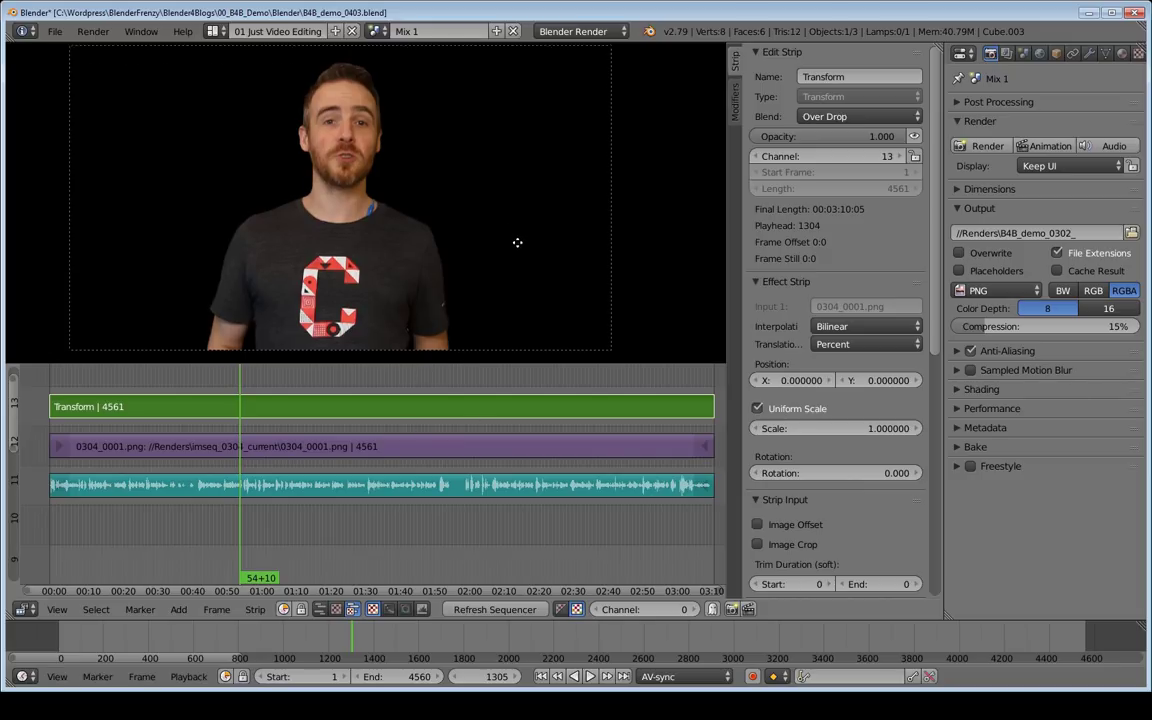
pyautogui.scroll(-1, 517, 240)
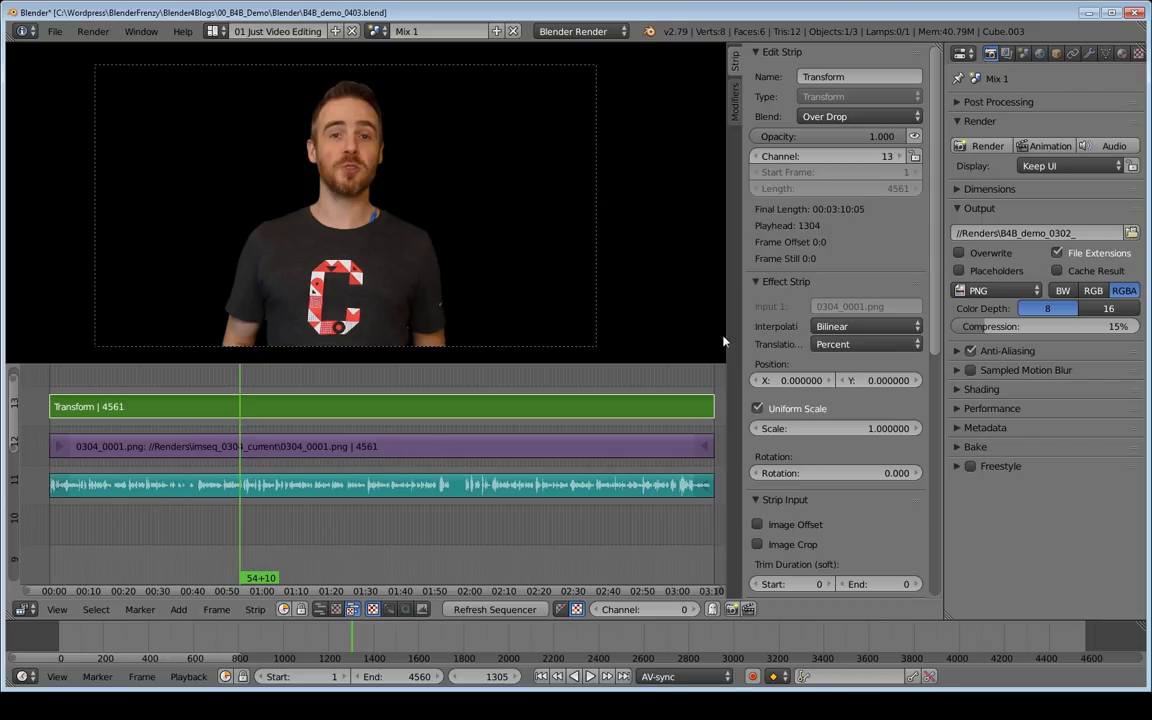
pyautogui.rightClick(456, 452)
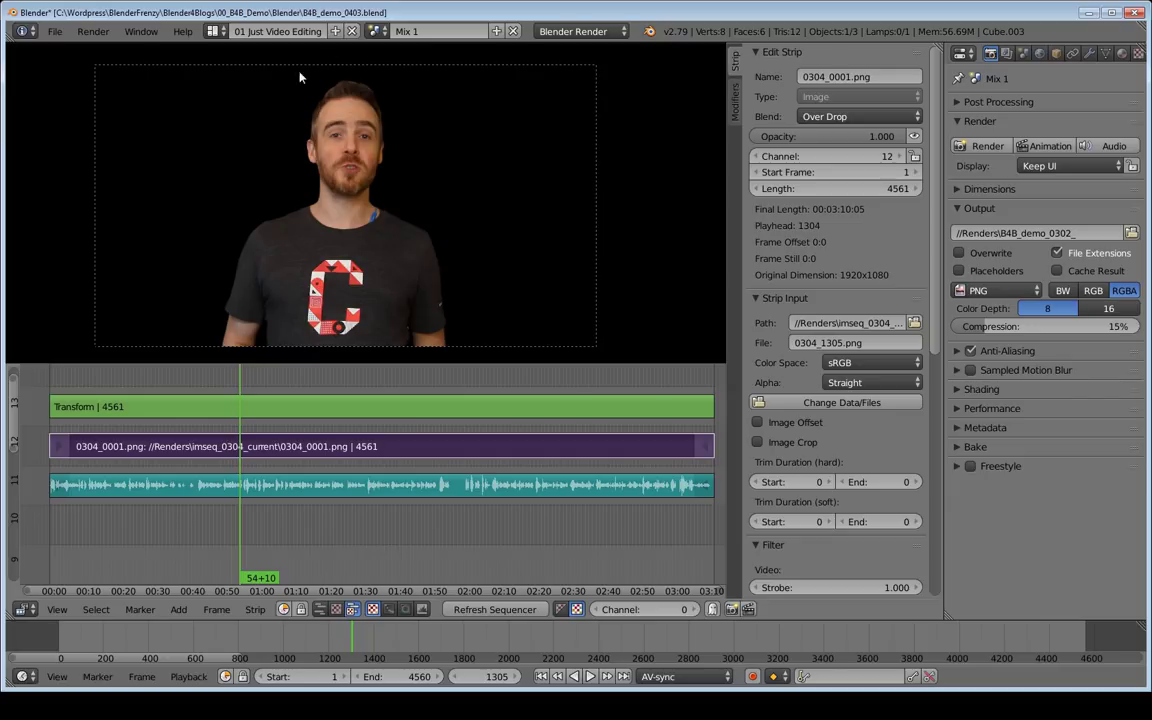
pyautogui.click(985, 189)
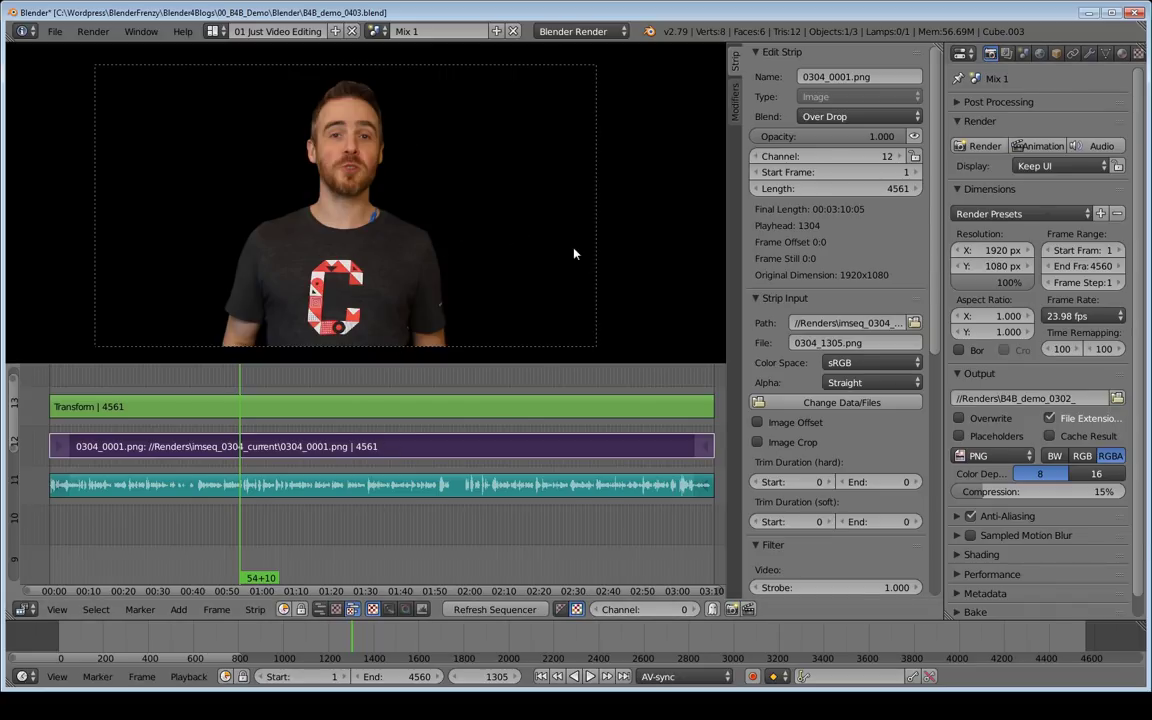
# Step: Erase the Transform strip and reselect the presenter image strip
pyautogui.click(1002, 250)
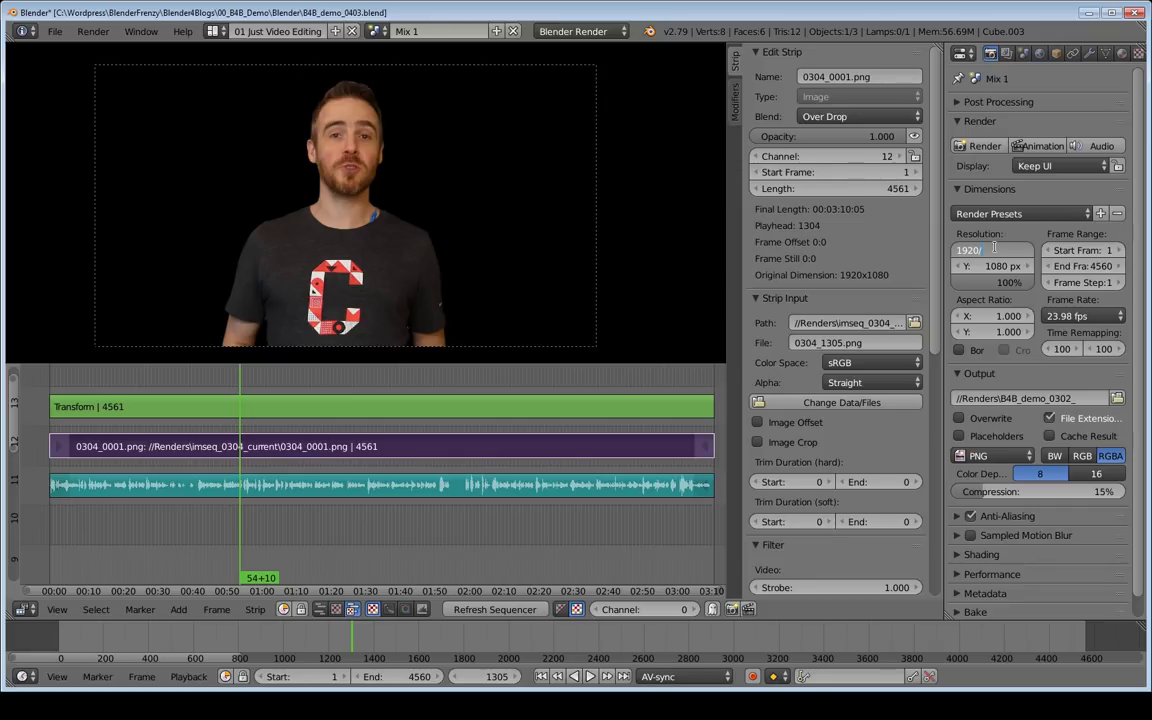
pyautogui.click(492, 410)
pyautogui.press('x')
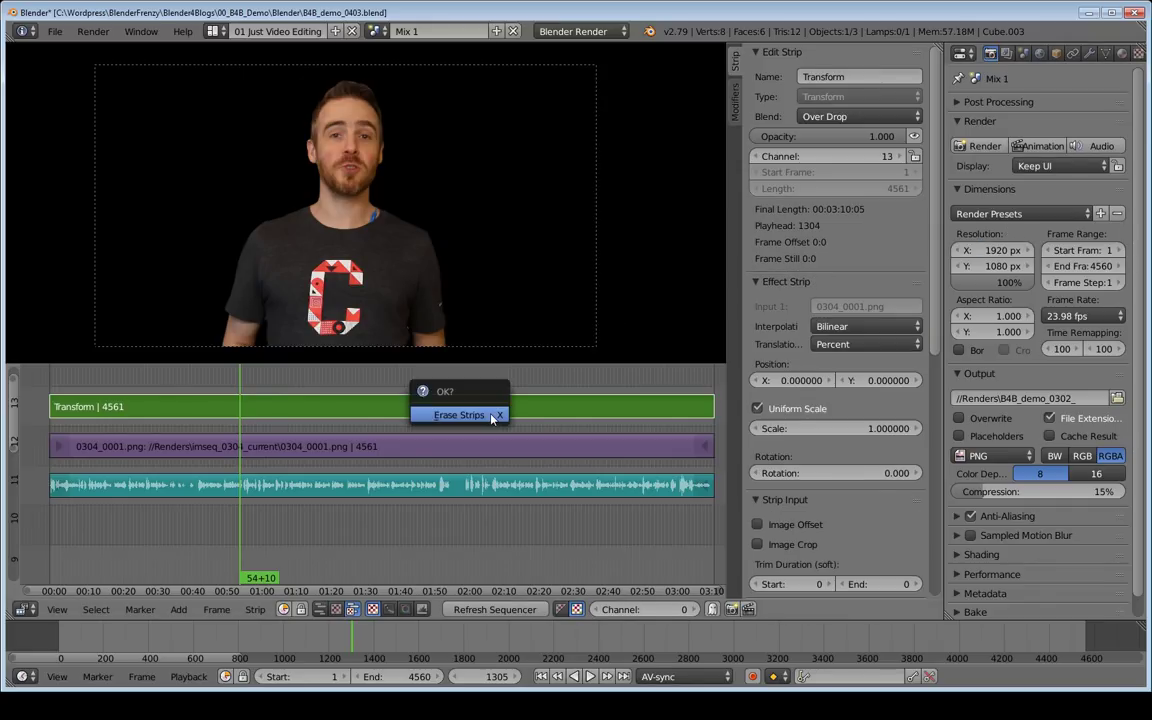
pyautogui.click(492, 414)
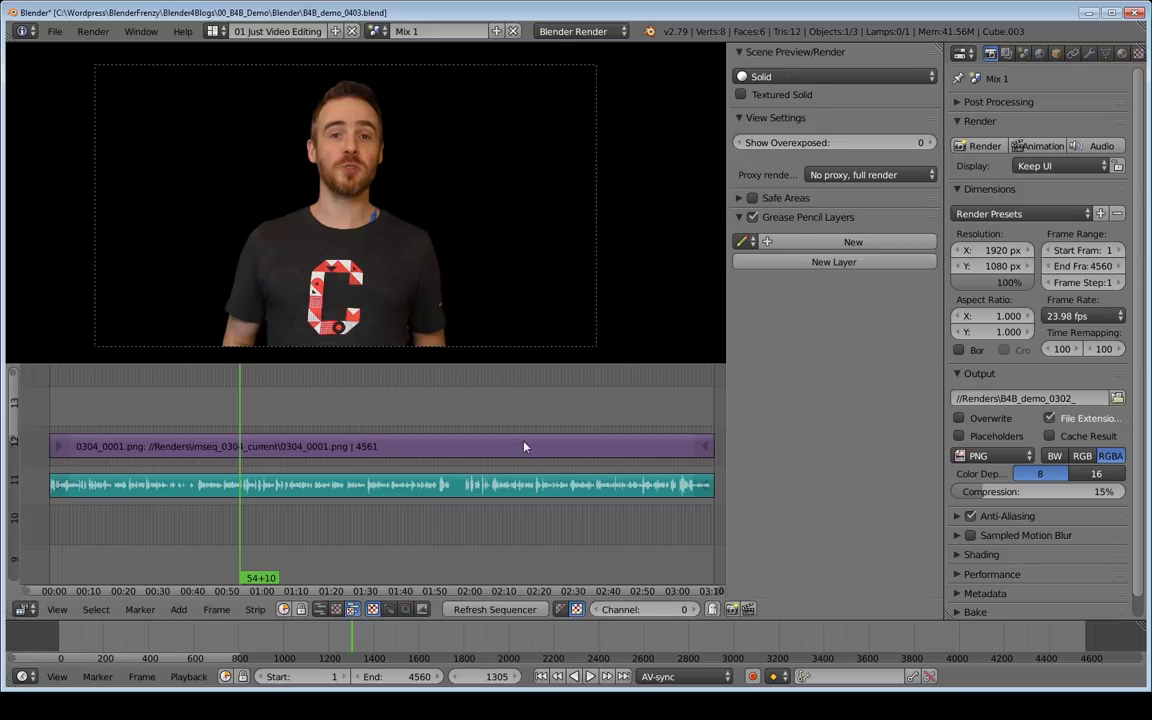
pyautogui.rightClick(524, 445)
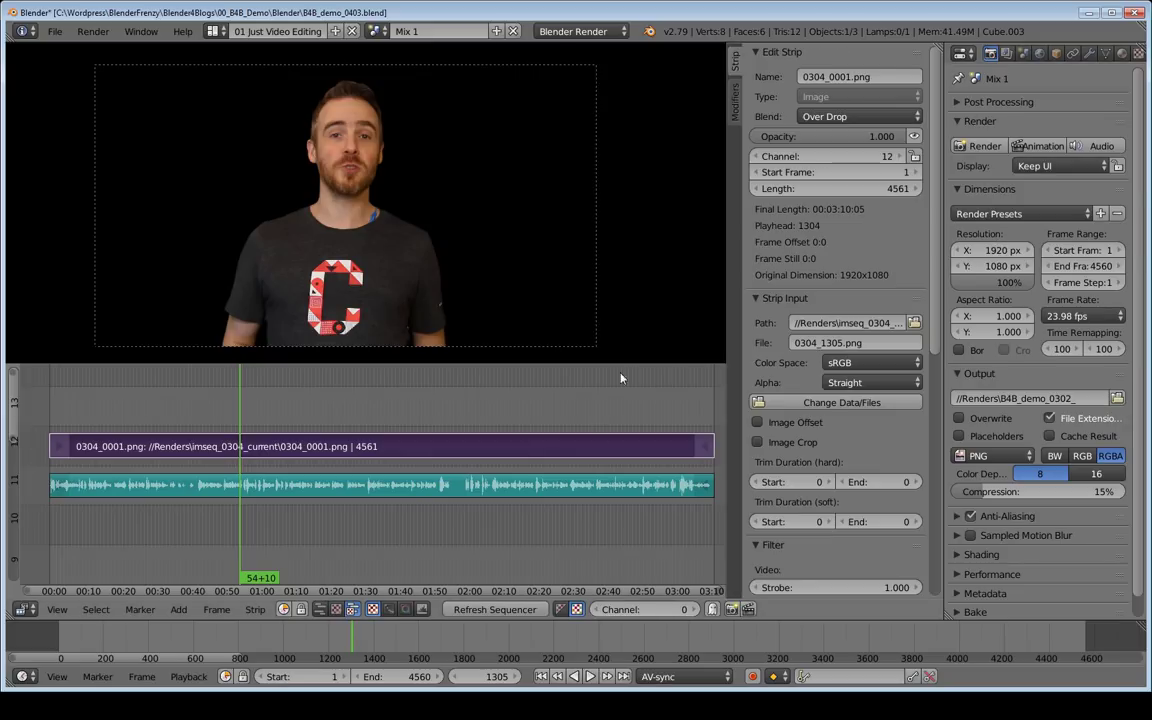
# Step: Halve the render resolution to 960 × 540 px by entering /2 in width and height, then fit the preview
pyautogui.click(1017, 246)
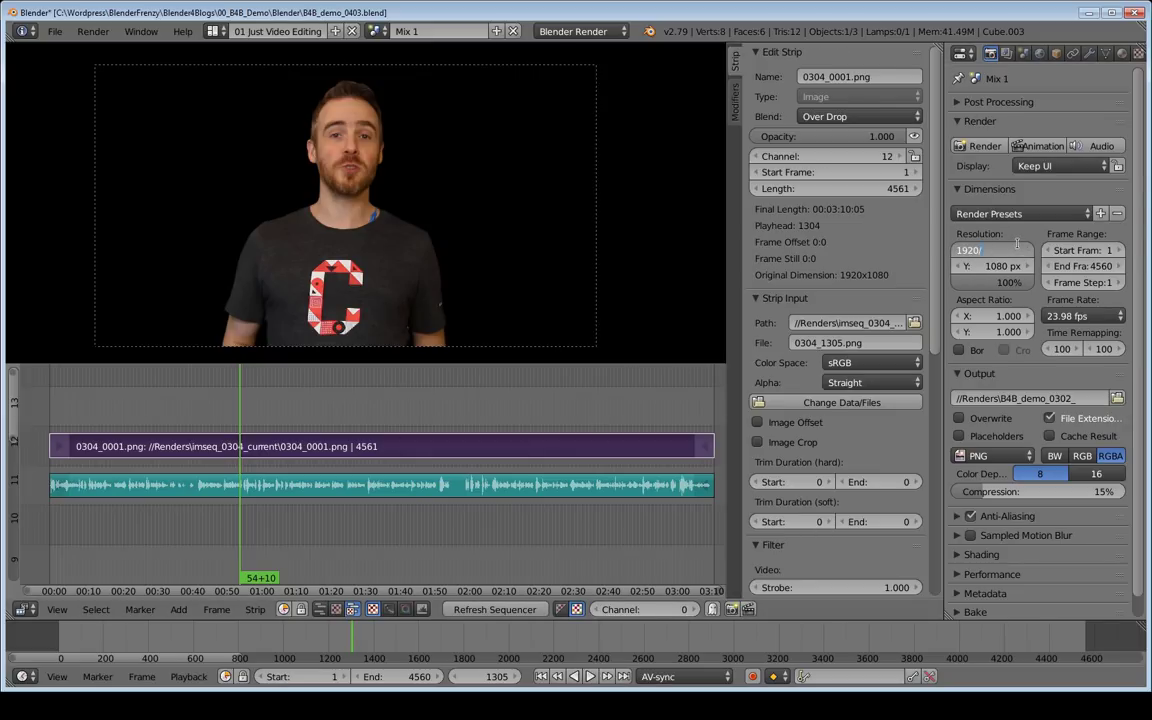
pyautogui.write('/2')
pyautogui.press('Return')
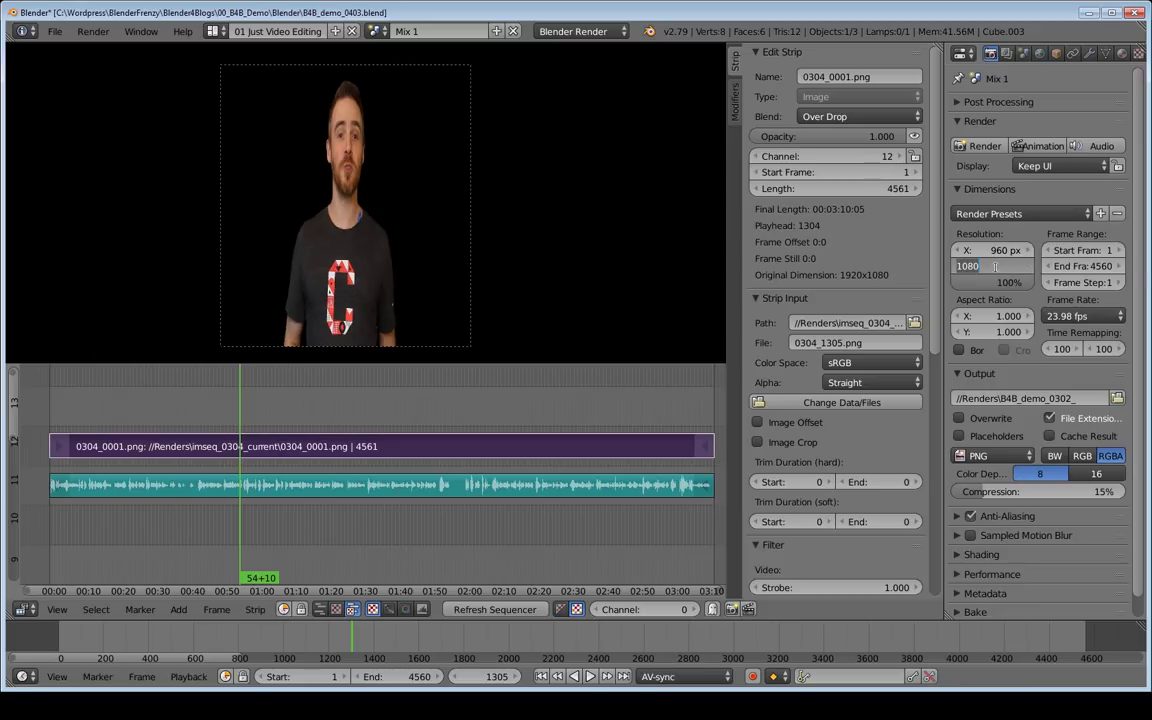
pyautogui.click(1006, 262)
pyautogui.write('/')
pyautogui.press('Tab')
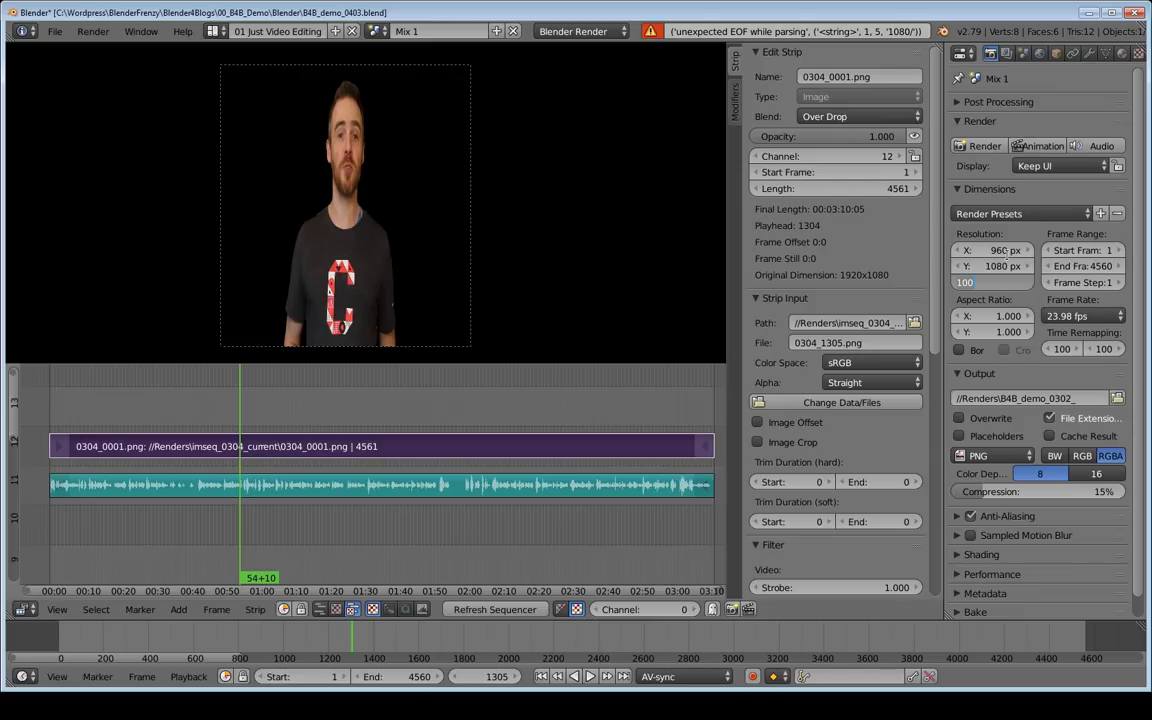
pyautogui.click(1016, 266)
pyautogui.write('/')
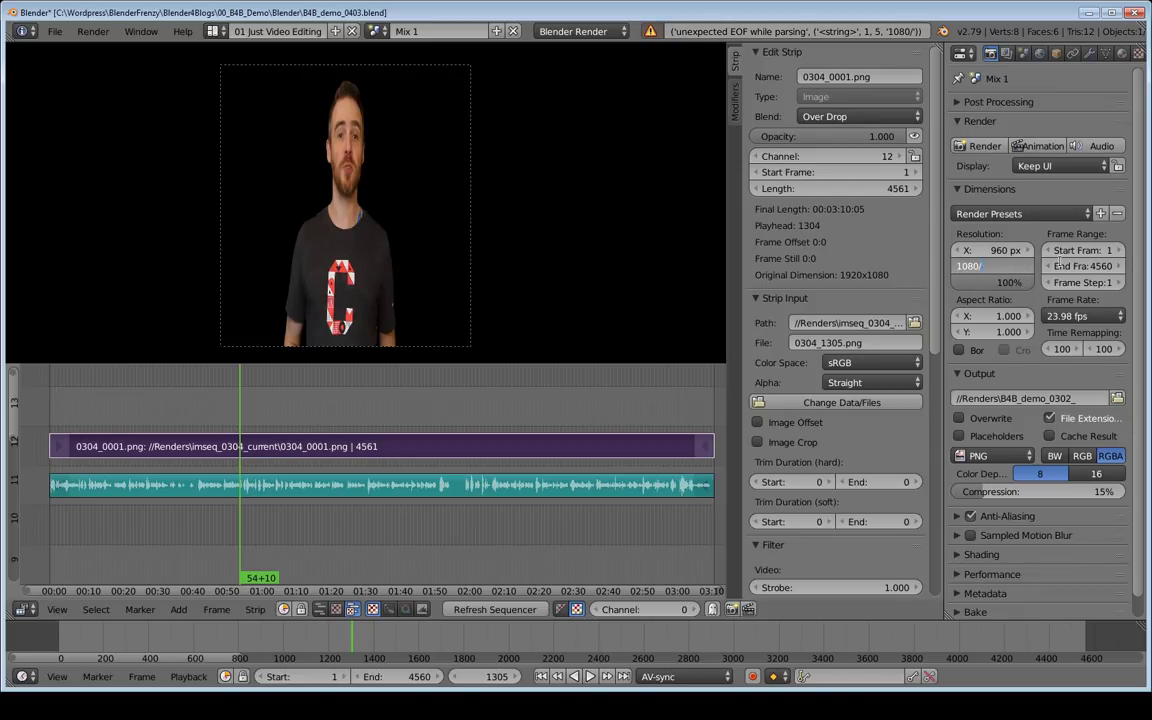
pyautogui.write('2')
pyautogui.press('Return')
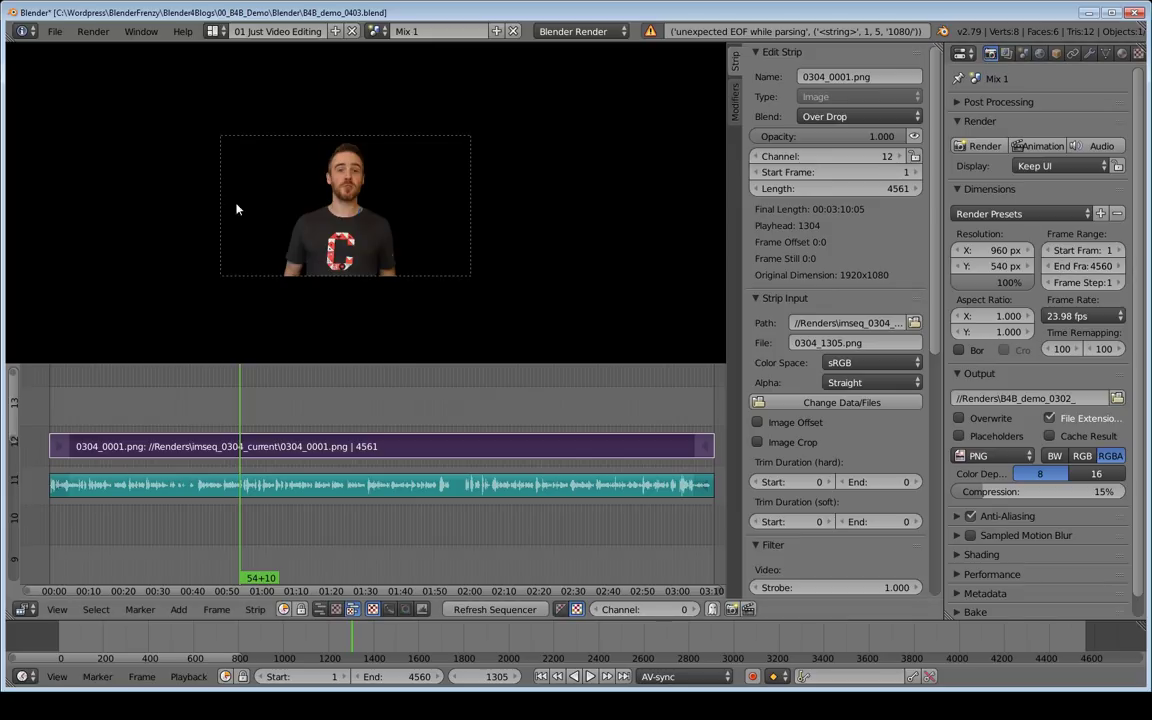
pyautogui.press('Home')
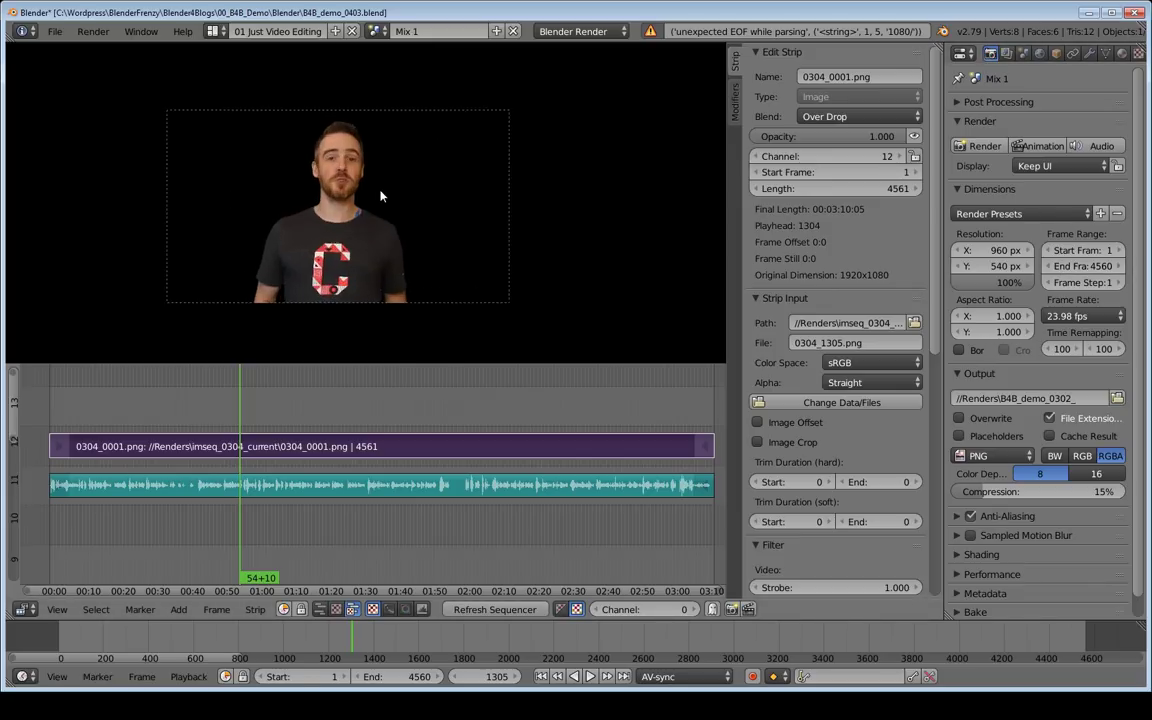
pyautogui.scroll(-1, 404, 195)
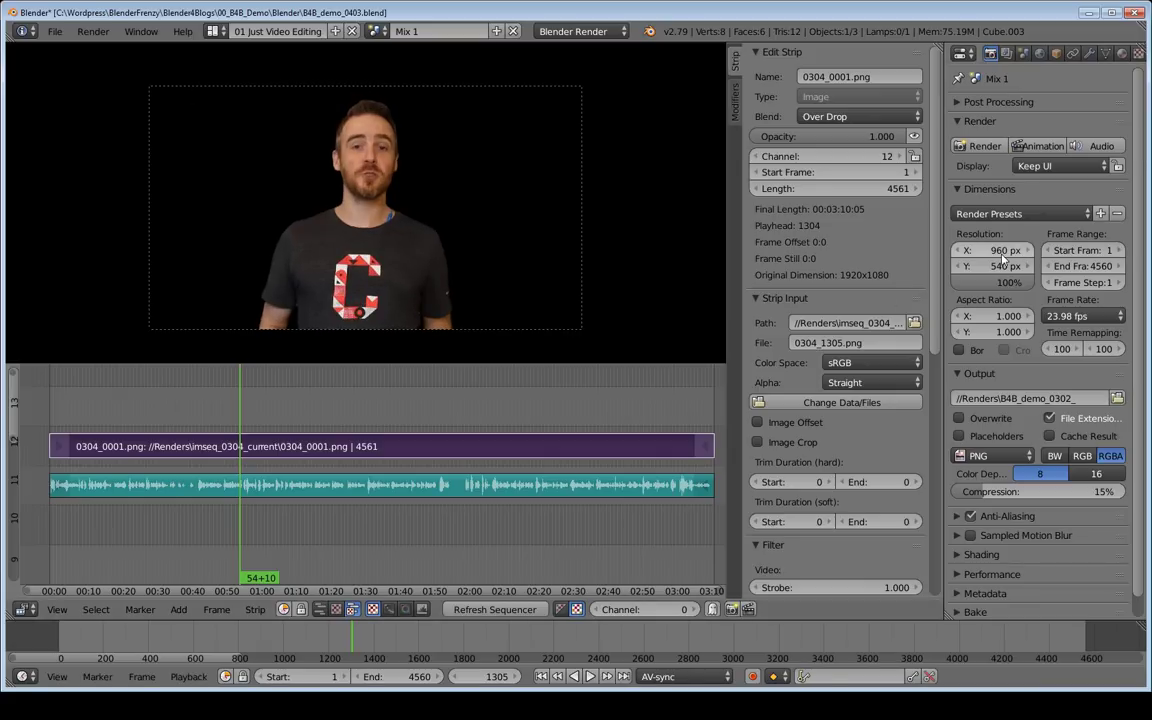
# Step: Tick Image Offset on the presenter strip and drag X to about -456
pyautogui.scroll(-1, 453, 180)
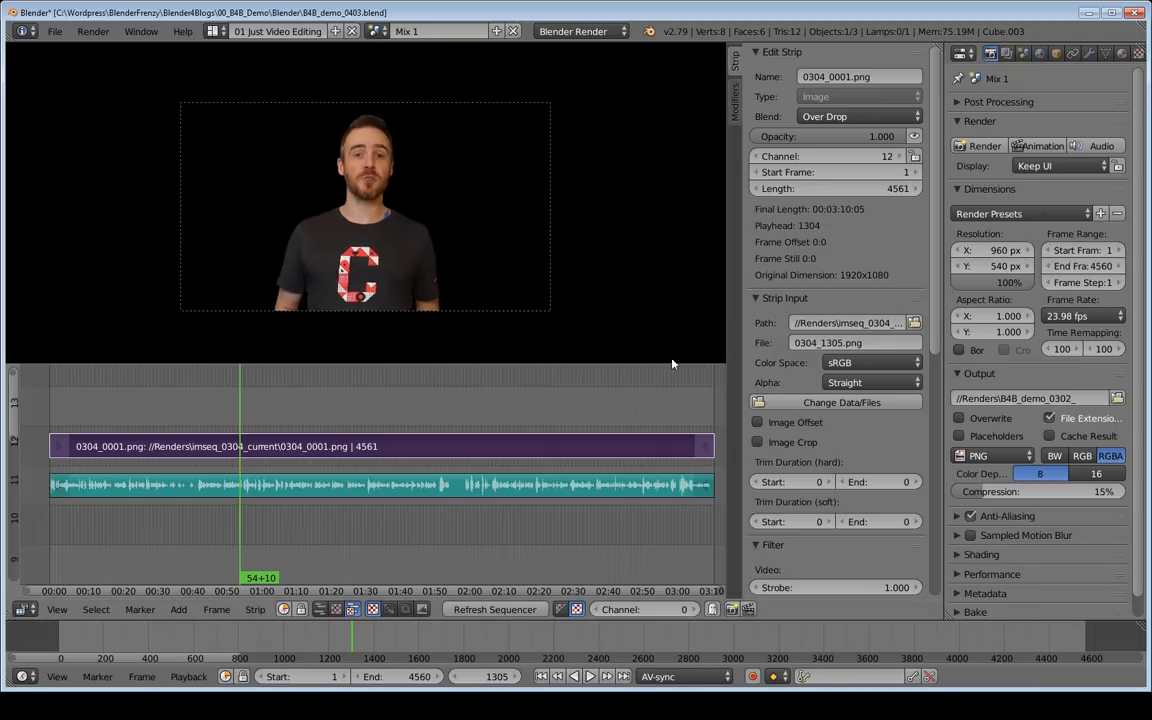
pyautogui.click(758, 423)
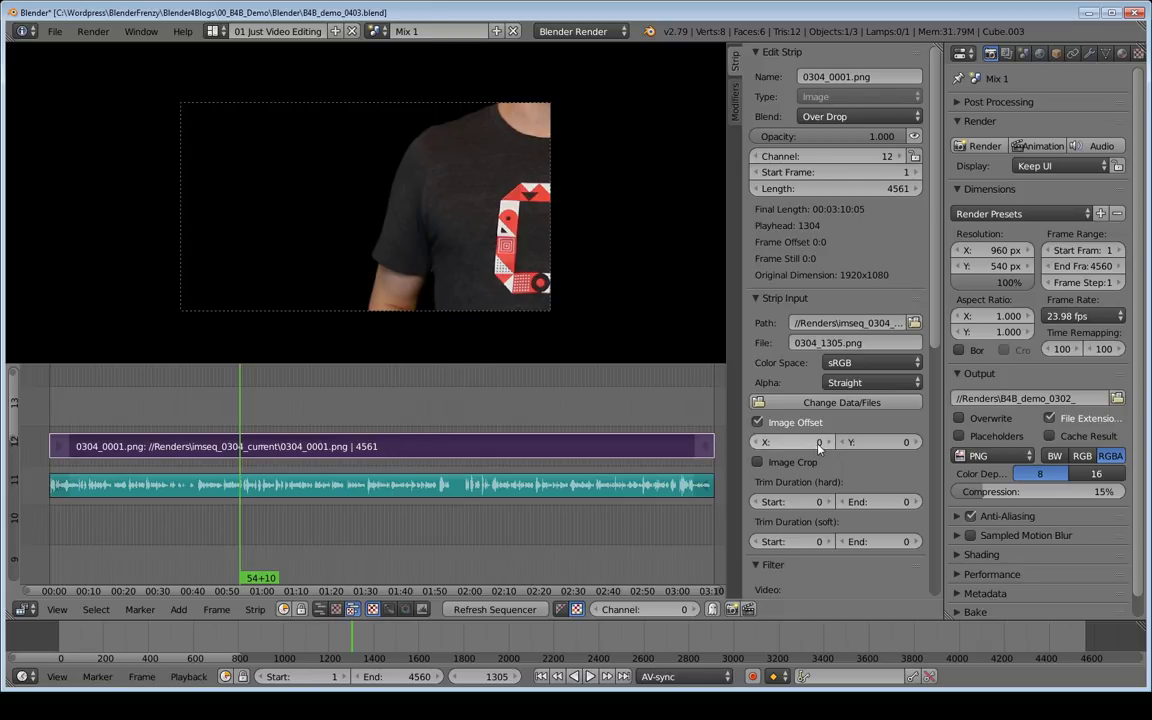
pyautogui.moveTo(818, 447); pyautogui.dragTo(675, 447)
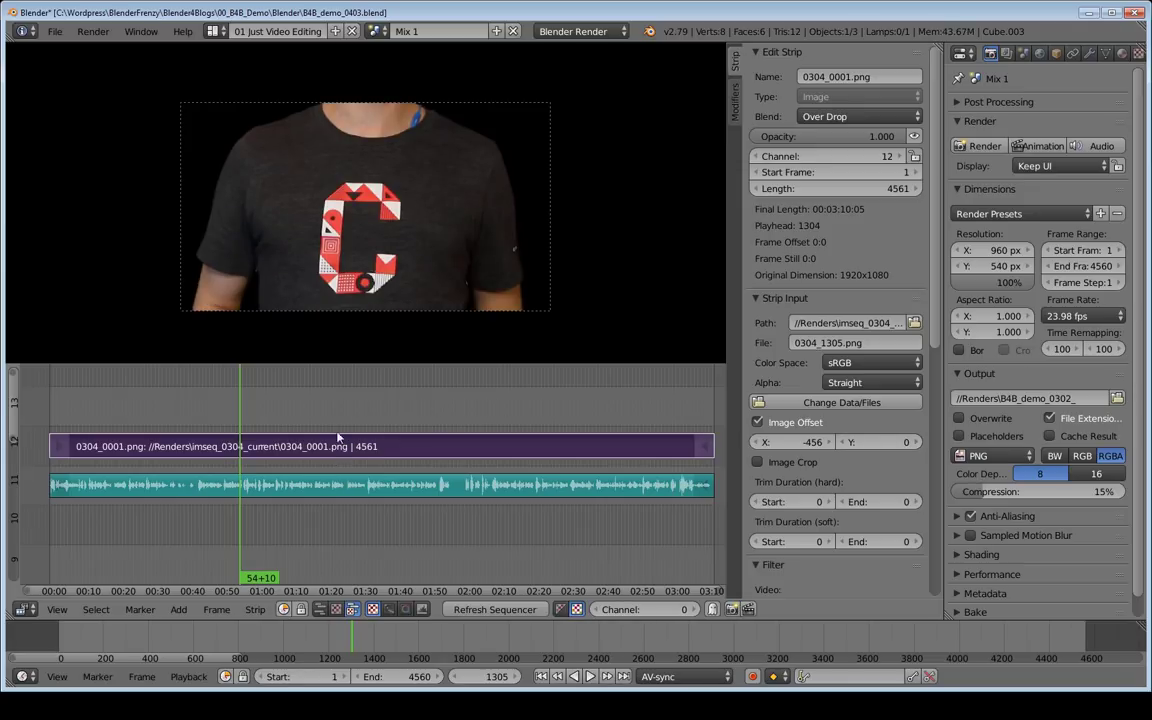
# Step: Add a Transform effect strip in channel 13 with Over Drop blending
pyautogui.hotkey('shift', 'a')
pyautogui.moveTo(340, 455)
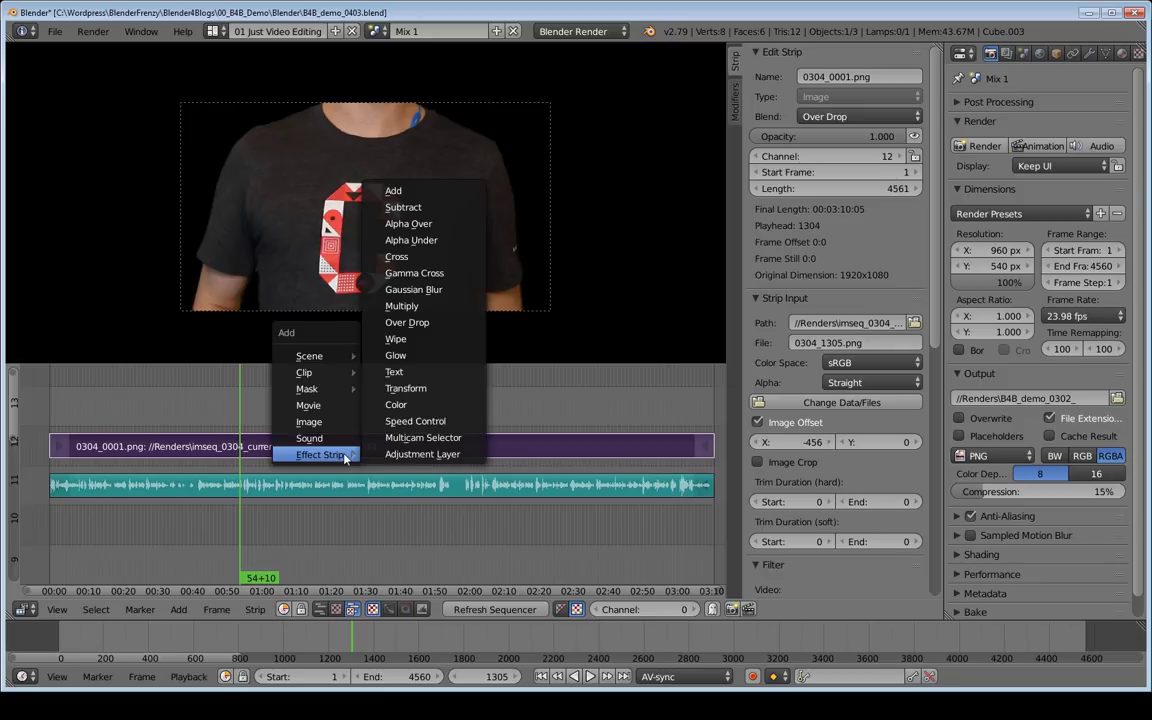
pyautogui.click(410, 395)
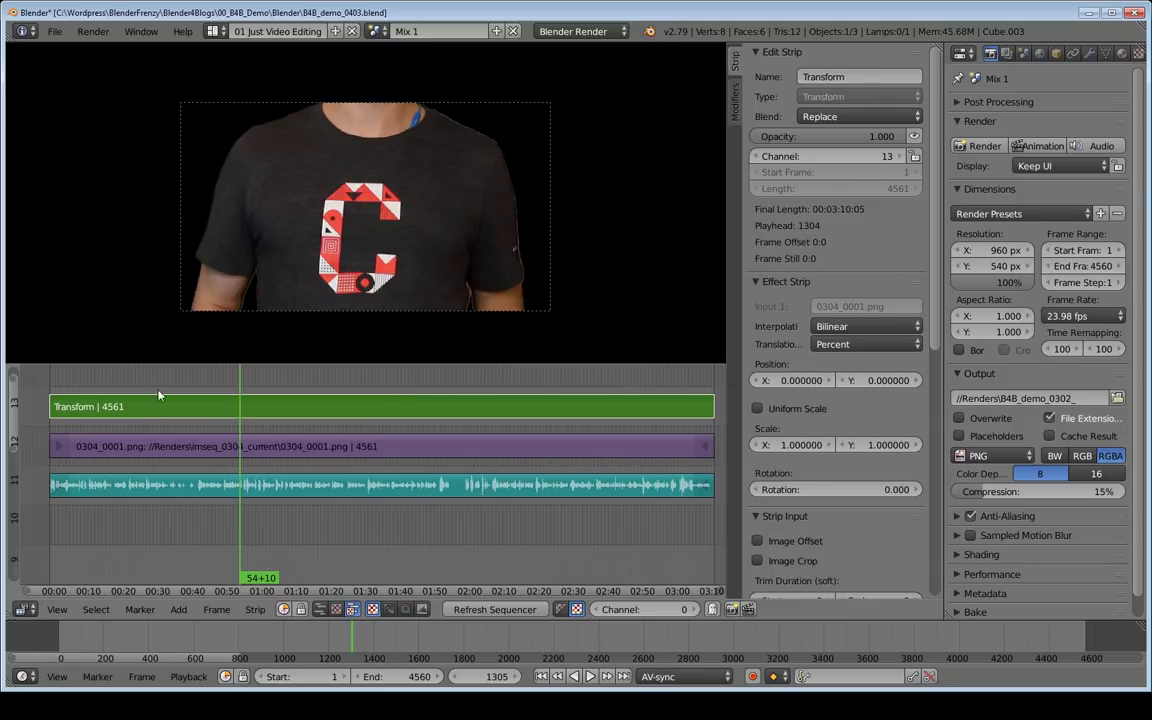
pyautogui.click(830, 116)
pyautogui.click(735, 252)
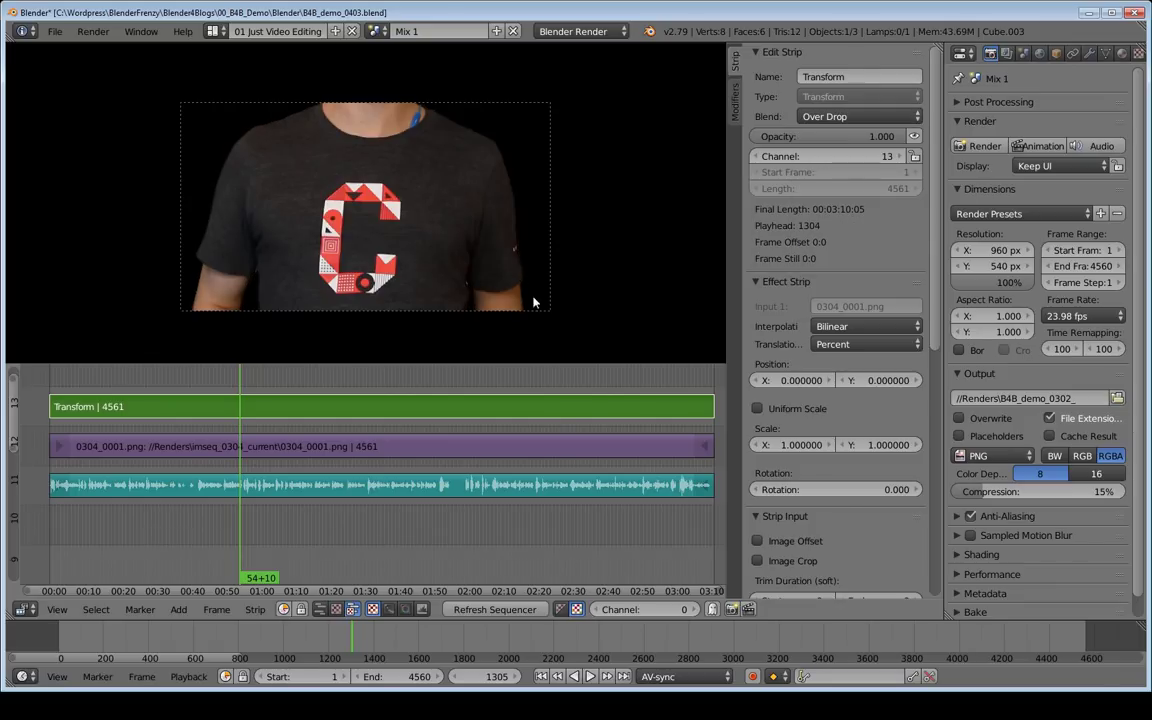
# Step: Enable Uniform Scale, enter 0.64, then shrink the presenter further and adjust its position
pyautogui.click(757, 408)
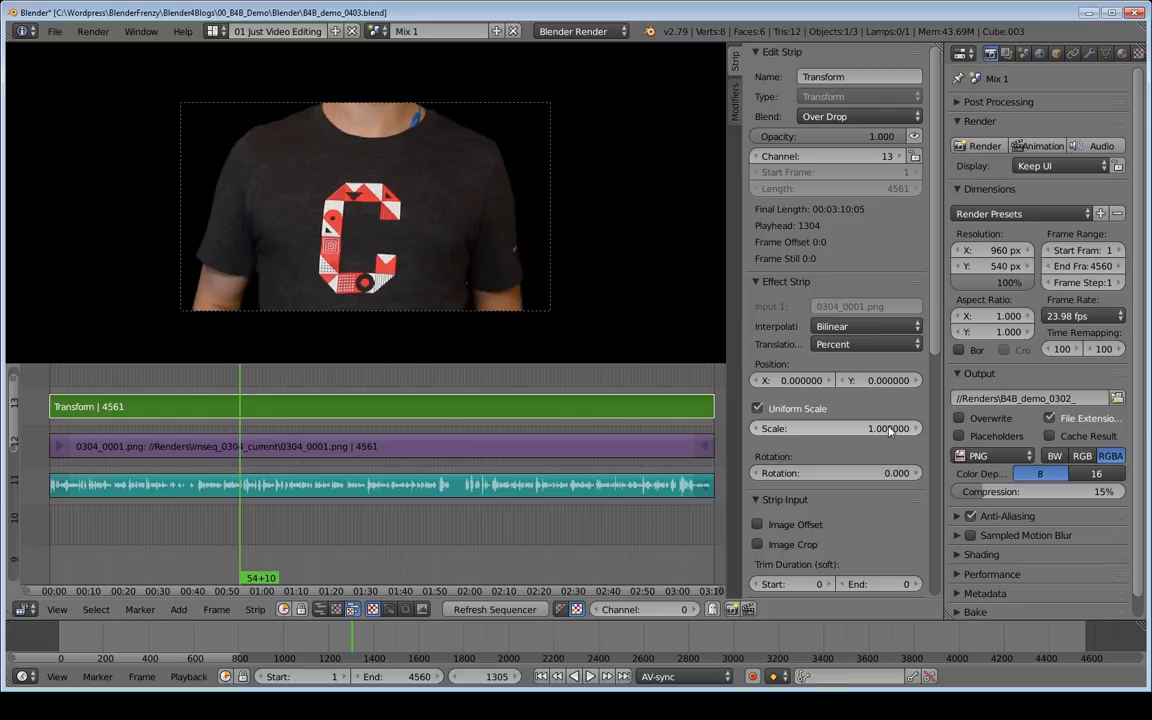
pyautogui.click(786, 433)
pyautogui.write('0.64')
pyautogui.press('Return')
pyautogui.moveTo(830, 428); pyautogui.dragTo(790, 428)
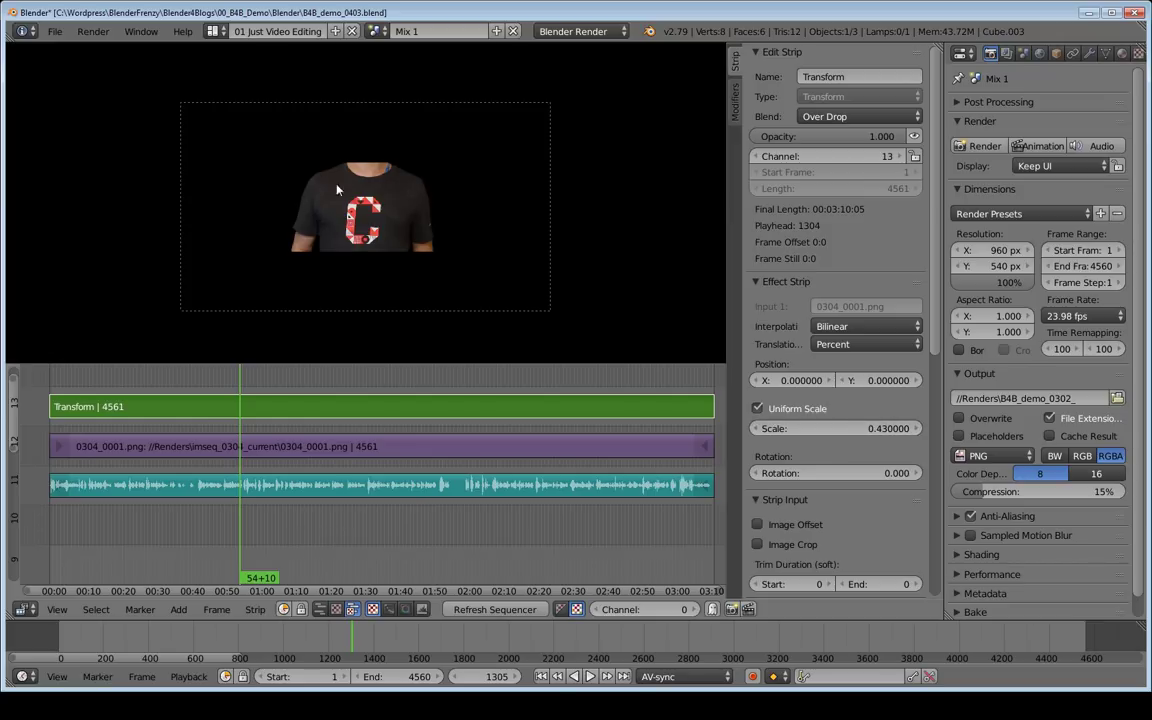
pyautogui.moveTo(800, 380)
pyautogui.mouseDown()
pyautogui.moveTo(786, 380)
pyautogui.moveTo(800, 380)
pyautogui.mouseUp()
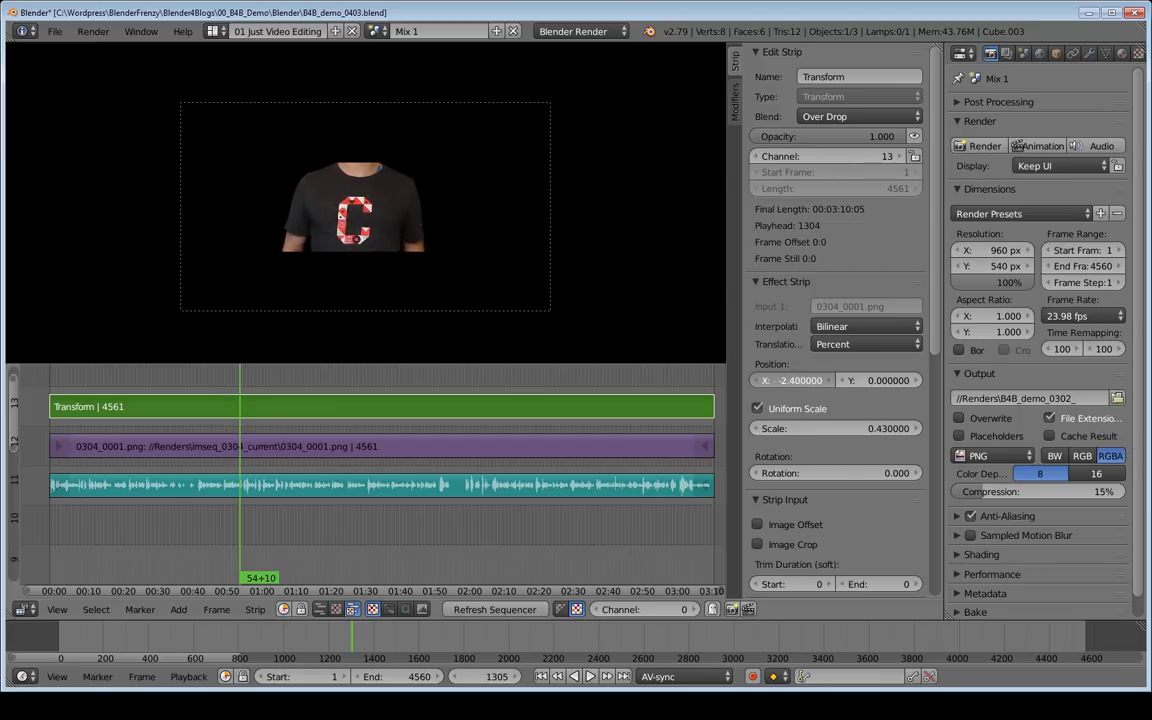
pyautogui.moveTo(870, 380)
pyautogui.mouseDown()
pyautogui.moveTo(886, 380)
pyautogui.moveTo(870, 380)
pyautogui.mouseUp()
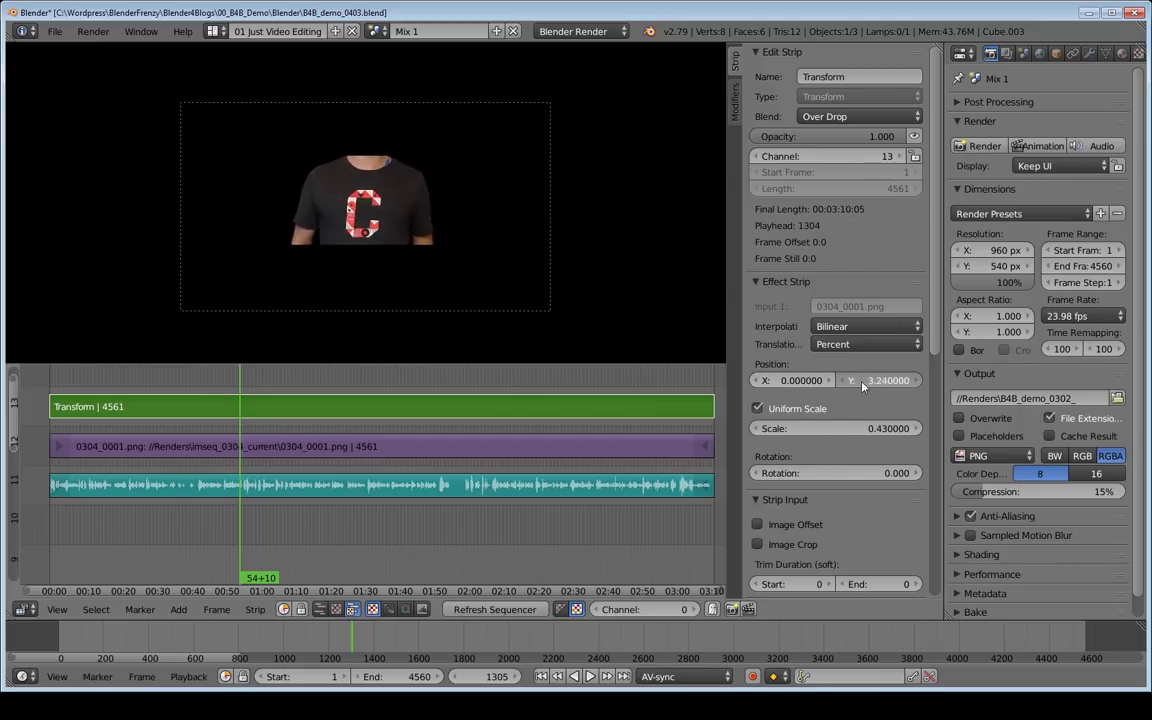
# Step: Enable Image Offset on the Transform strip, nudge it, and reselect the presenter image strip
pyautogui.scroll(-3, 808, 512)
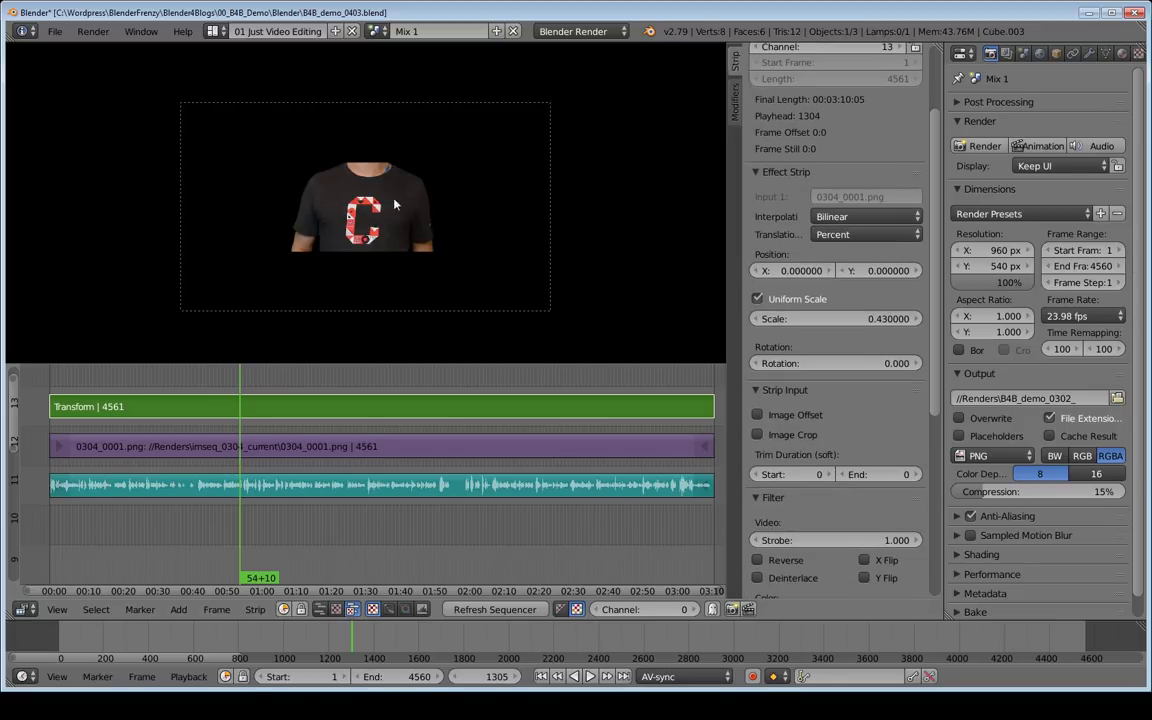
pyautogui.click(767, 418)
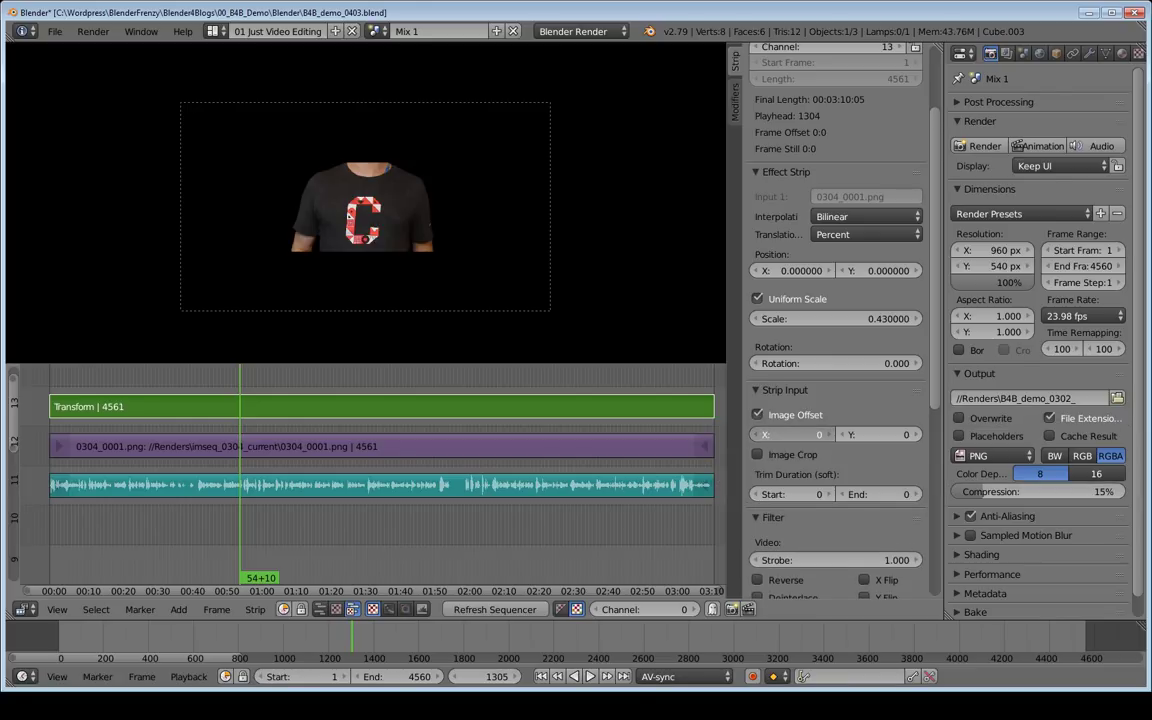
pyautogui.moveTo(820, 434)
pyautogui.mouseDown()
pyautogui.moveTo(714, 434)
pyautogui.moveTo(851, 434)
pyautogui.moveTo(827, 428)
pyautogui.mouseUp()
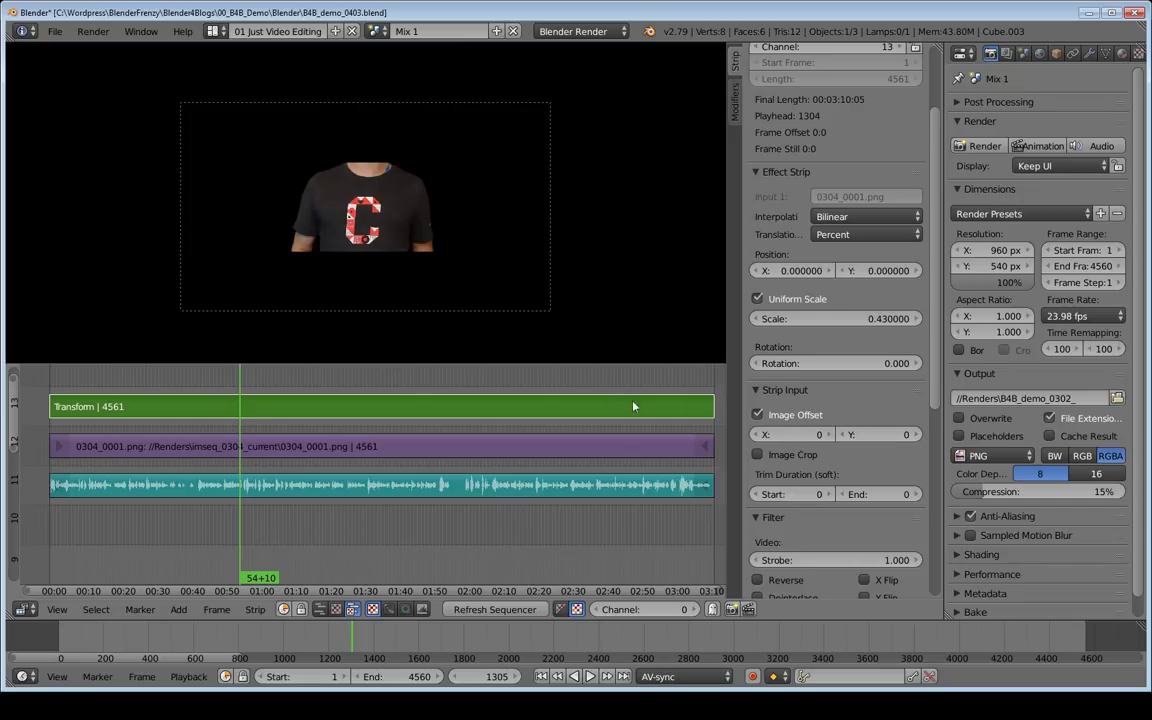
pyautogui.click(501, 446)
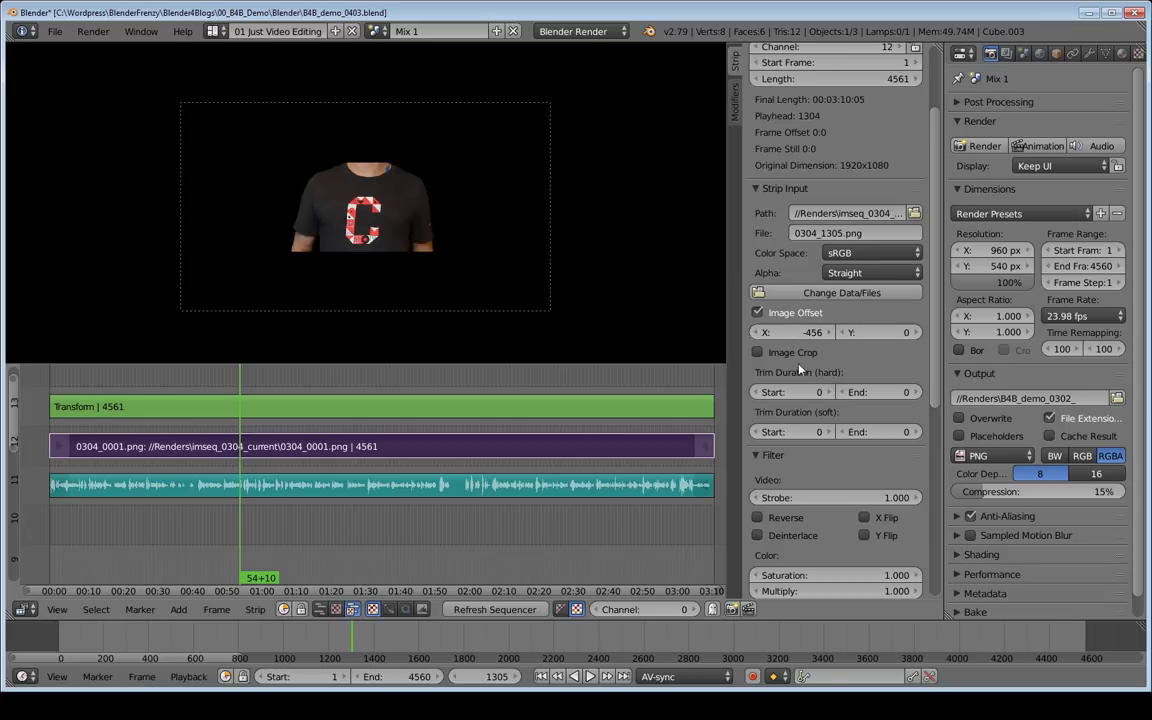
# Step: Offset the presenter image to X -434, Y -209 and set the Transform scale back to 1
pyautogui.moveTo(790, 332); pyautogui.dragTo(837, 332)
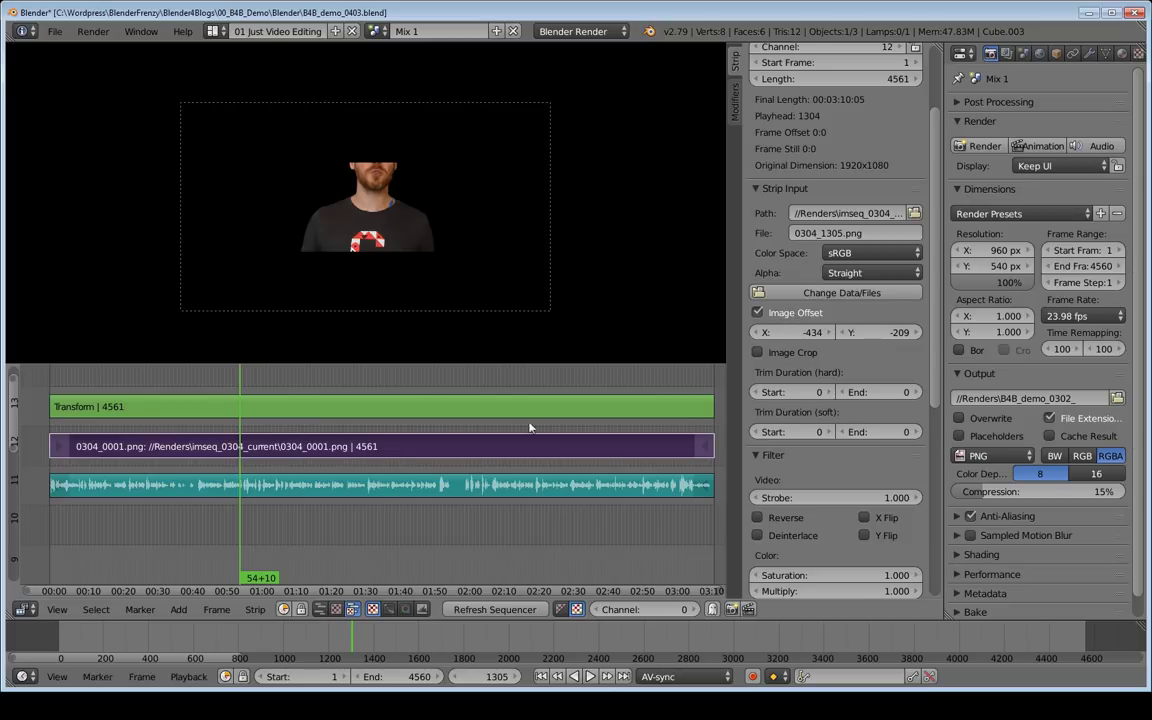
pyautogui.click(350, 409)
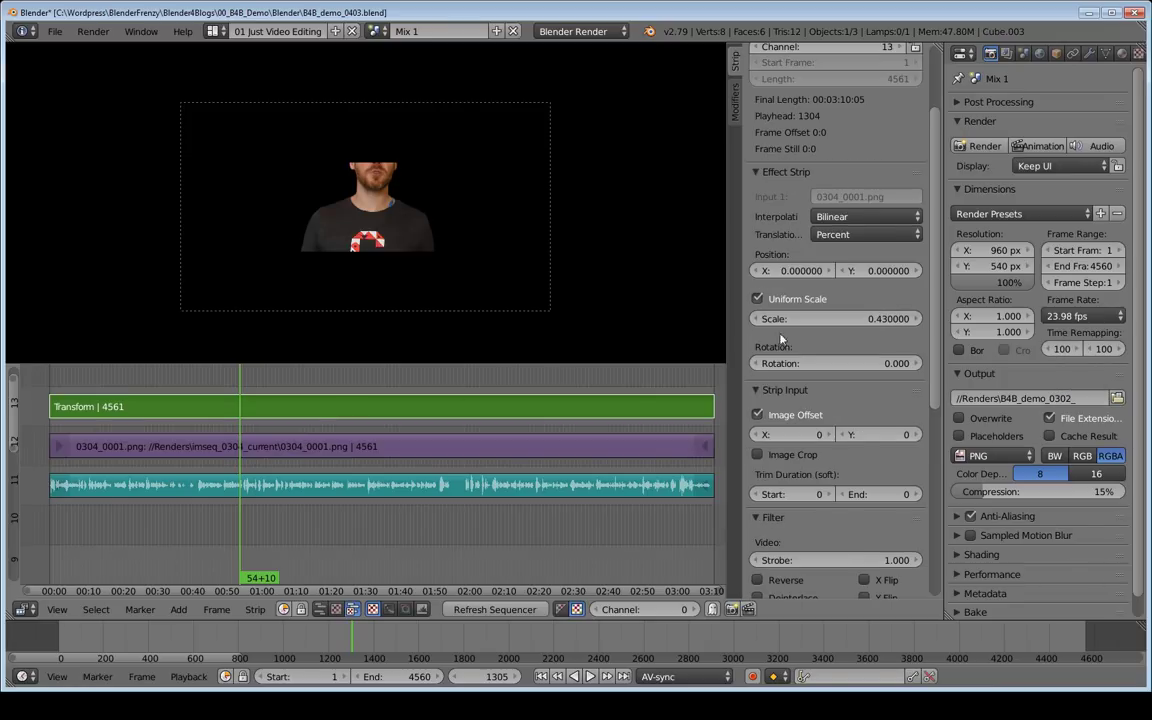
pyautogui.click(846, 316)
pyautogui.write('1')
pyautogui.press('Return')
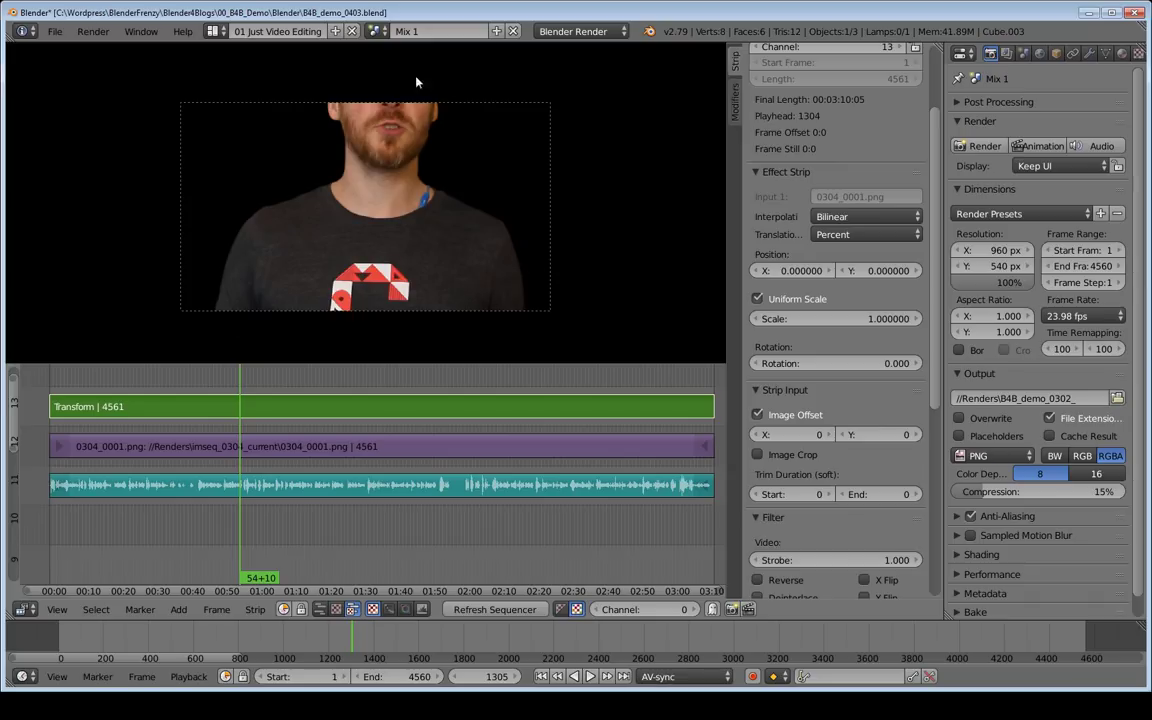
pyautogui.click(440, 445)
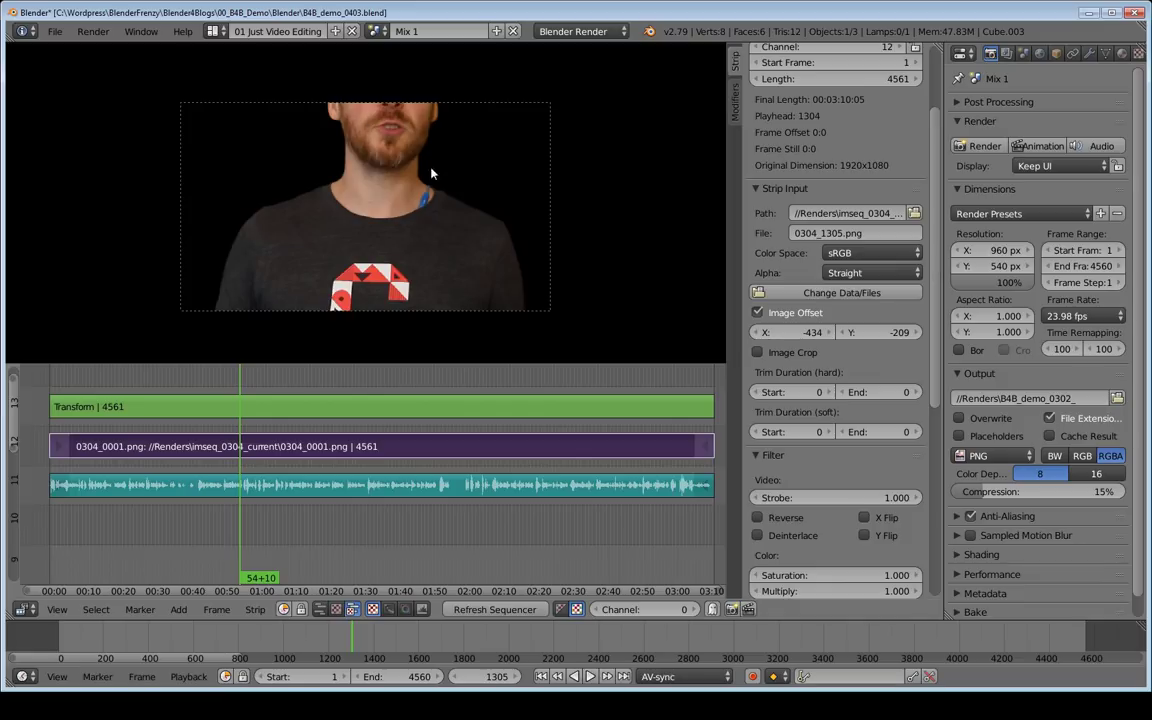
pyautogui.click(487, 409)
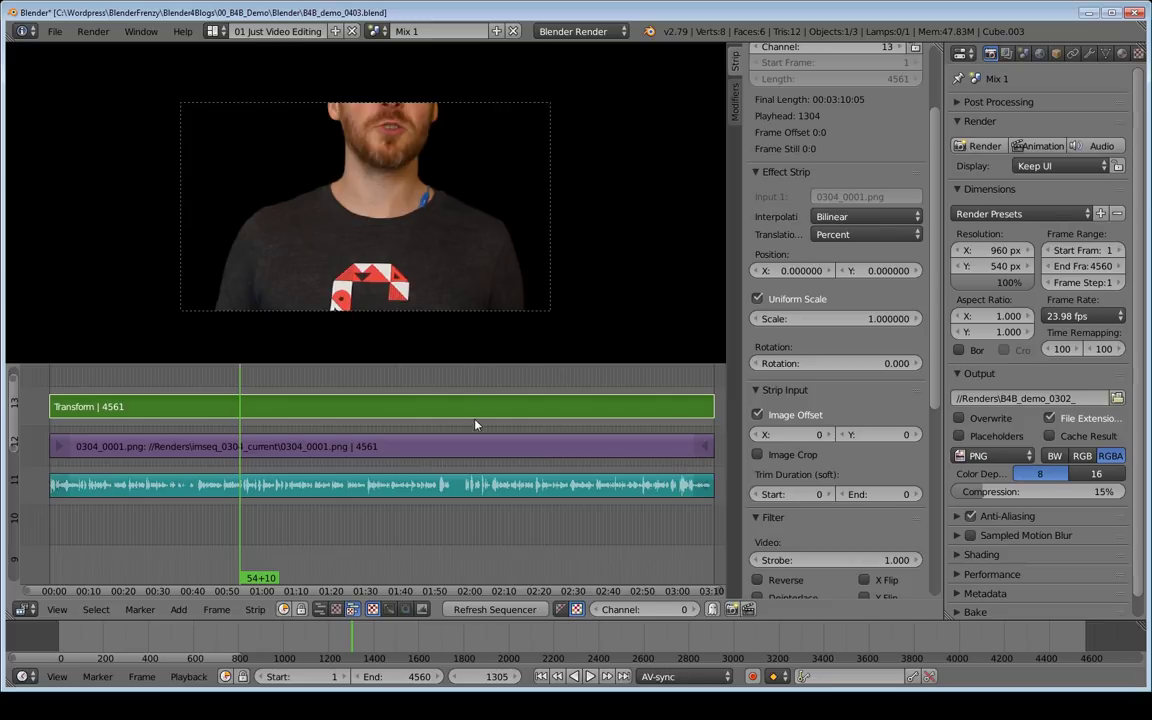
# Step: Turn off Image Offset on both the Transform and presenter strips, then try enlarging the presenter
pyautogui.click(757, 414)
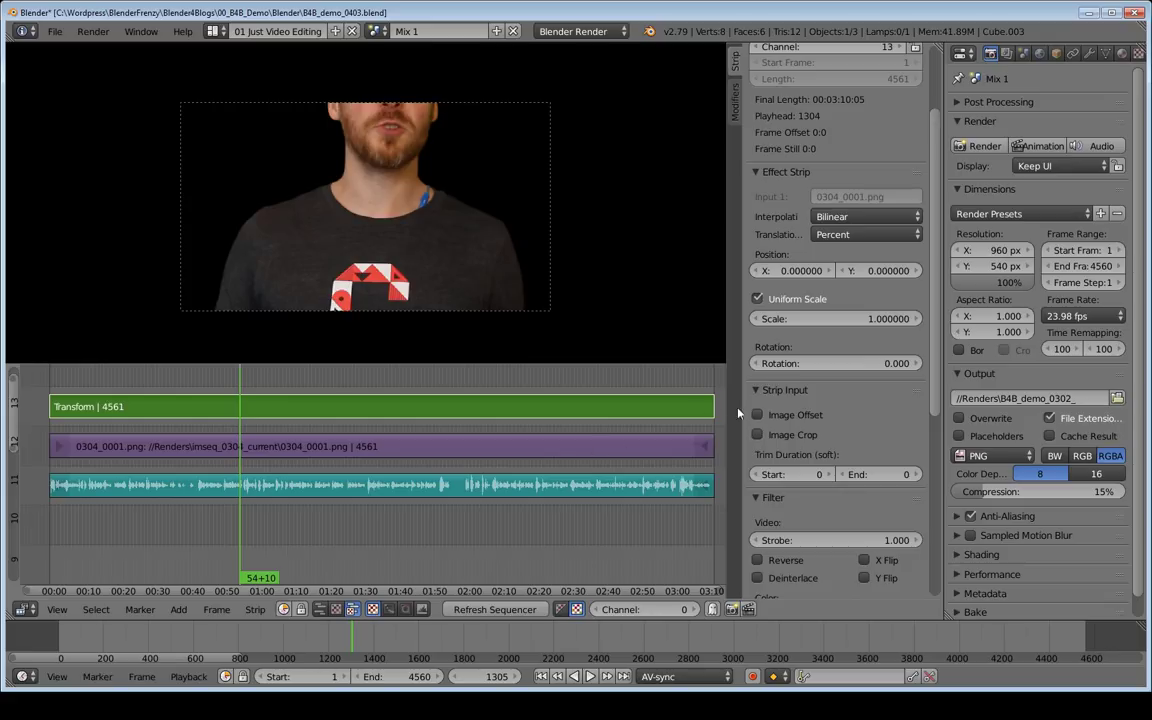
pyautogui.click(648, 453)
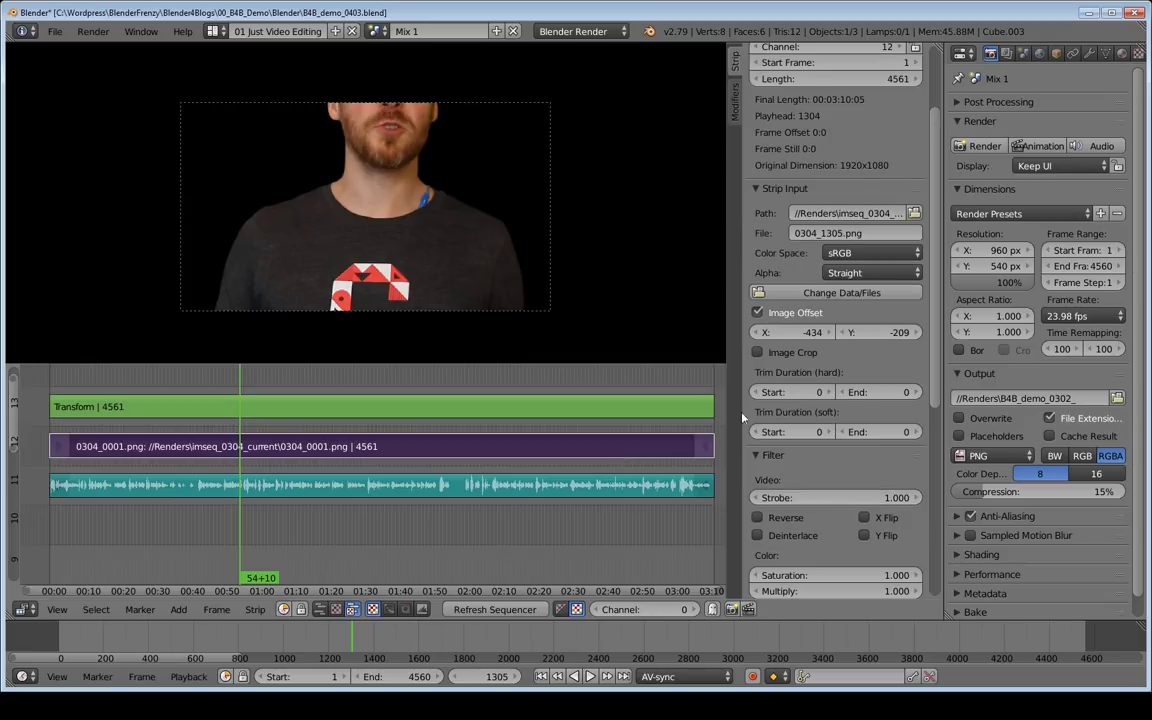
pyautogui.click(758, 313)
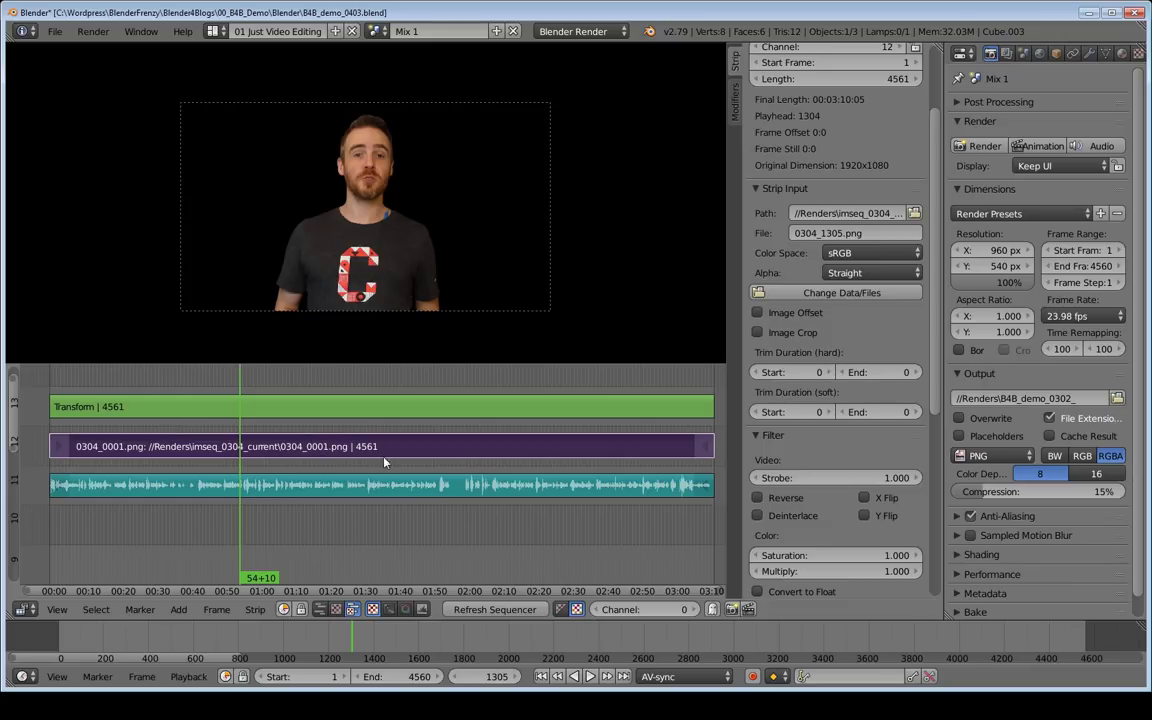
pyautogui.click(409, 406)
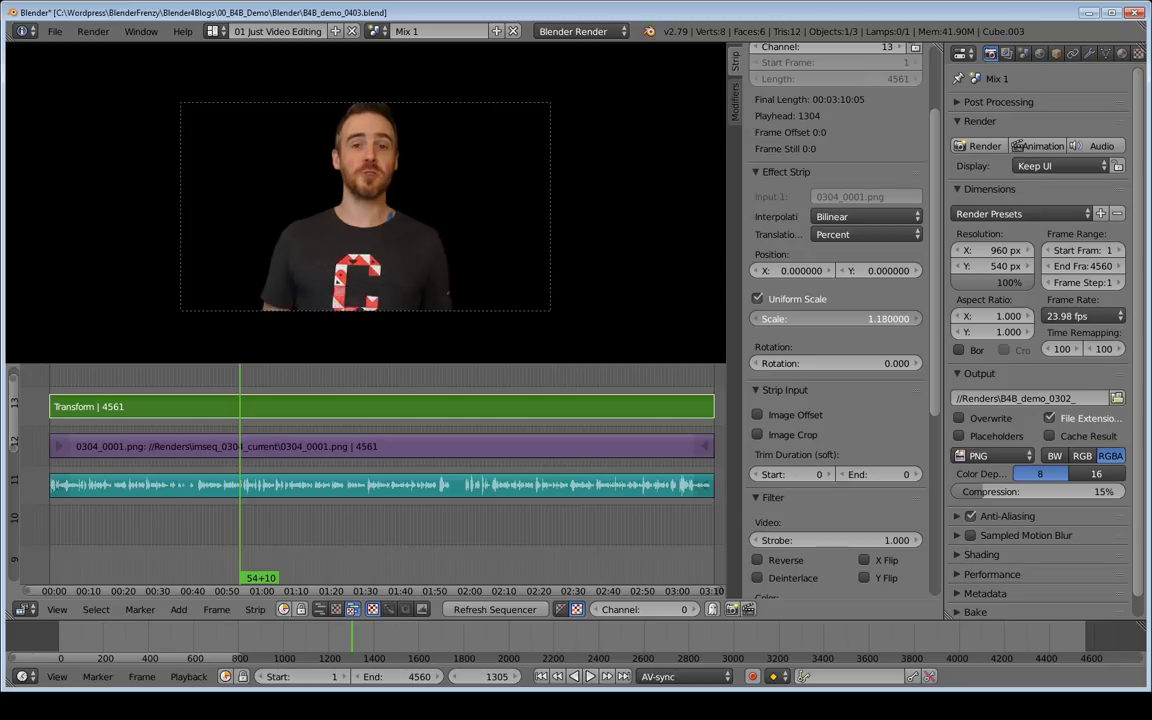
pyautogui.moveTo(835, 318); pyautogui.dragTo(790, 318)
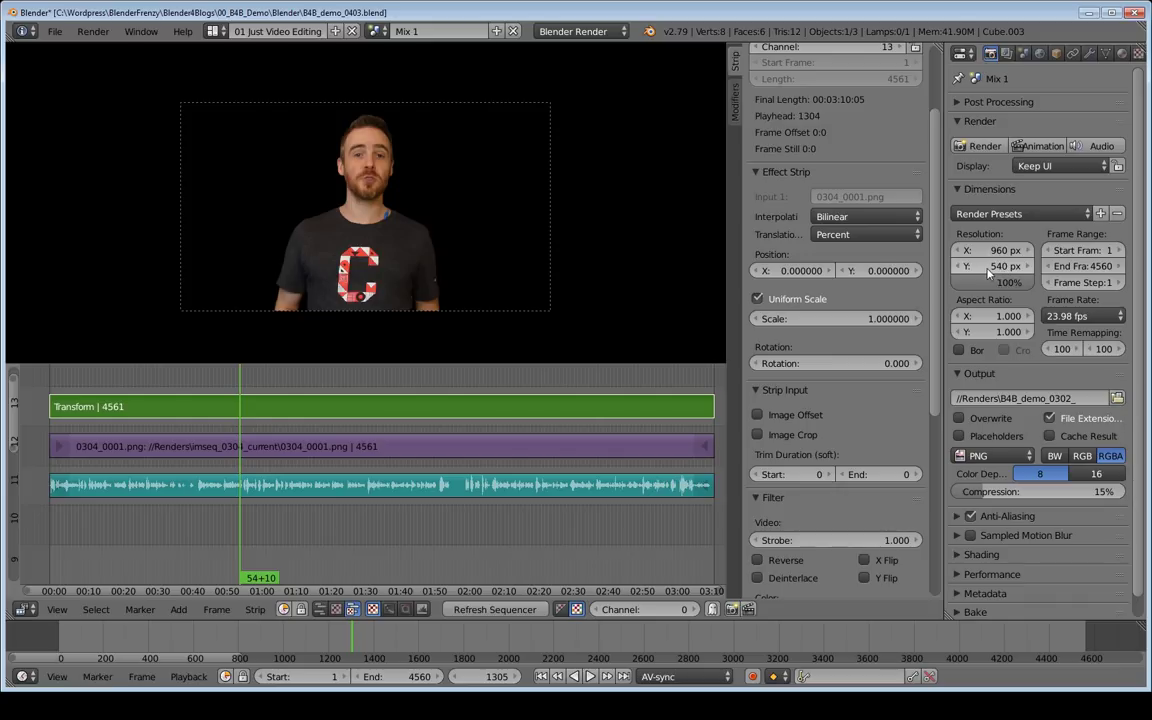
# Step: Raise Resolution Y to 674 px and untick Uniform Scale, keeping Scale X at 1.0
pyautogui.moveTo(1020, 146); pyautogui.dragTo(1020, 146)
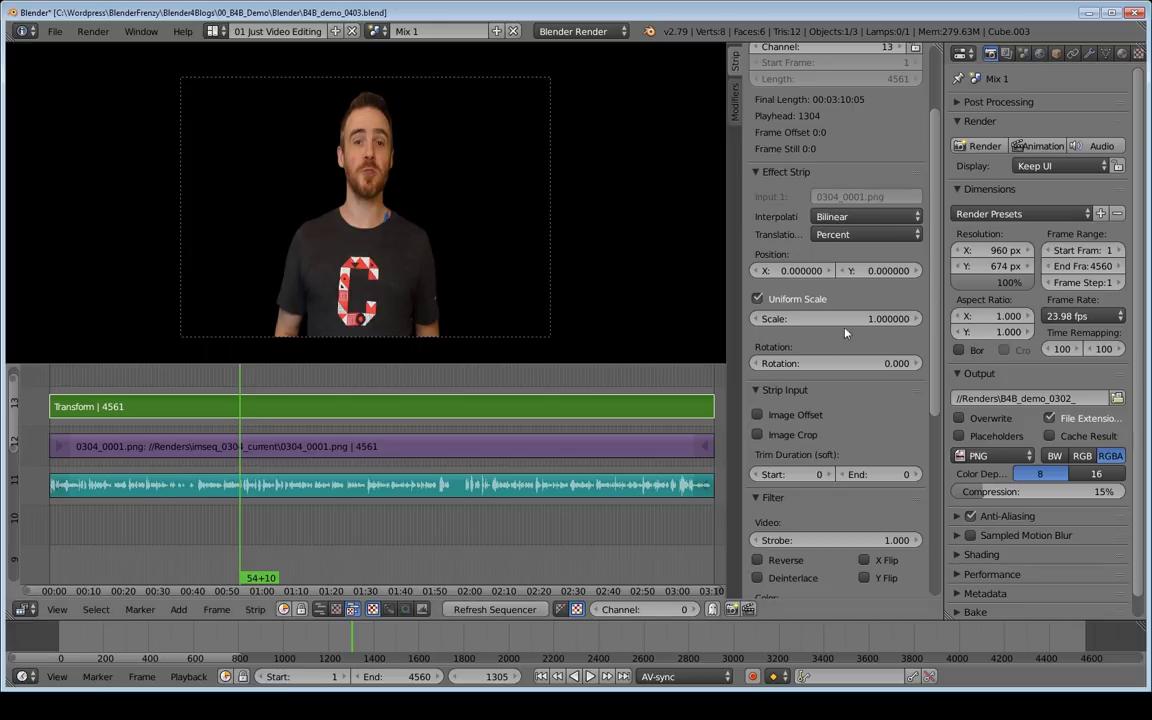
pyautogui.click(757, 299)
pyautogui.click(757, 299)
pyautogui.click(757, 299)
pyautogui.moveTo(820, 343)
pyautogui.mouseDown()
pyautogui.moveTo(800, 335)
pyautogui.moveTo(836, 335)
pyautogui.moveTo(818, 335)
pyautogui.mouseUp()
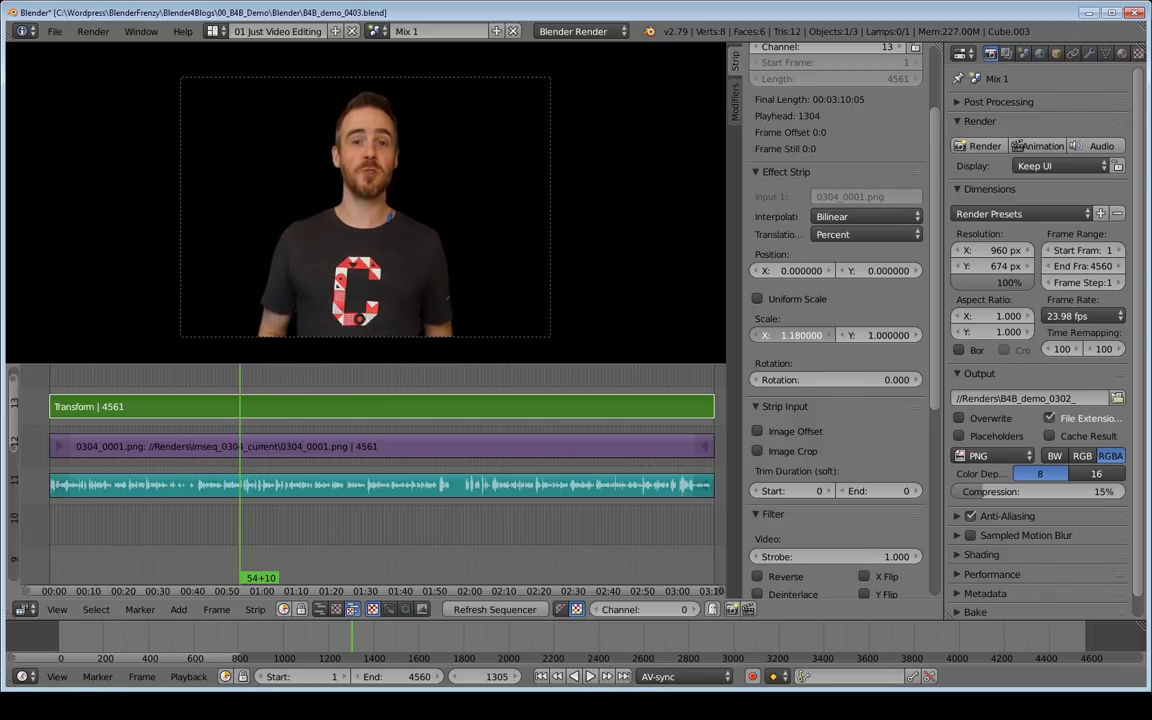
pyautogui.press('Escape')
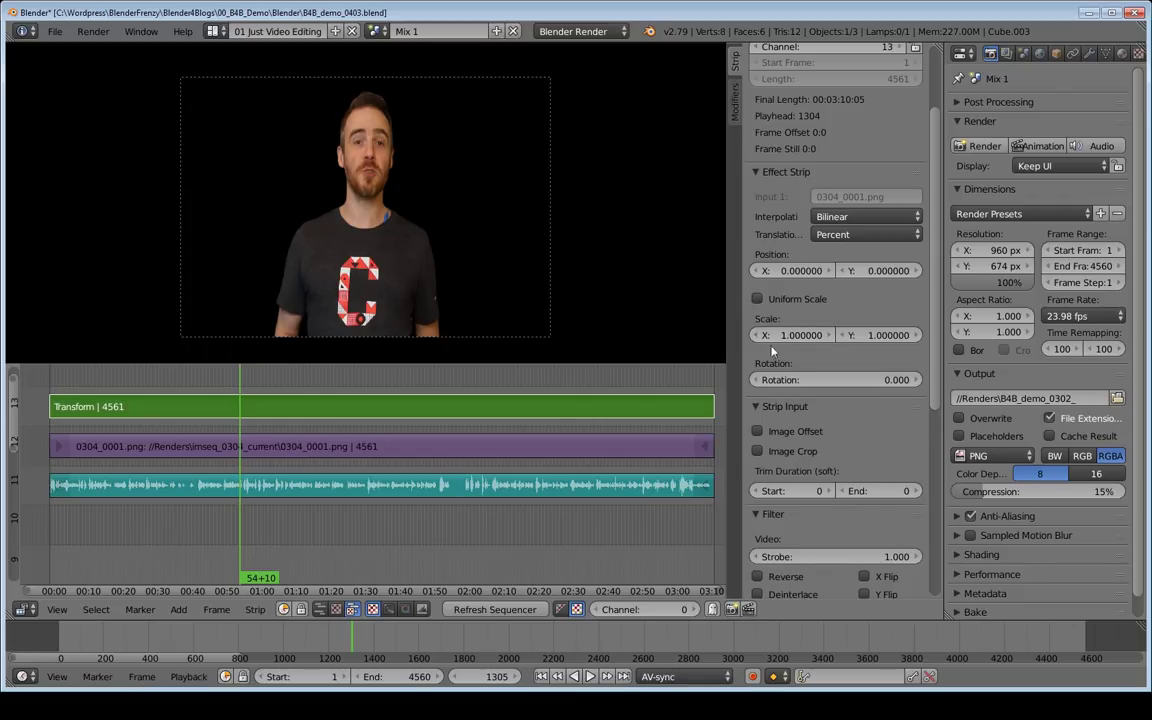
# Step: Re-enable the presenter image's offset (-434, -209) and scale the Transform strip uniformly to 0.67
pyautogui.rightClick(403, 455)
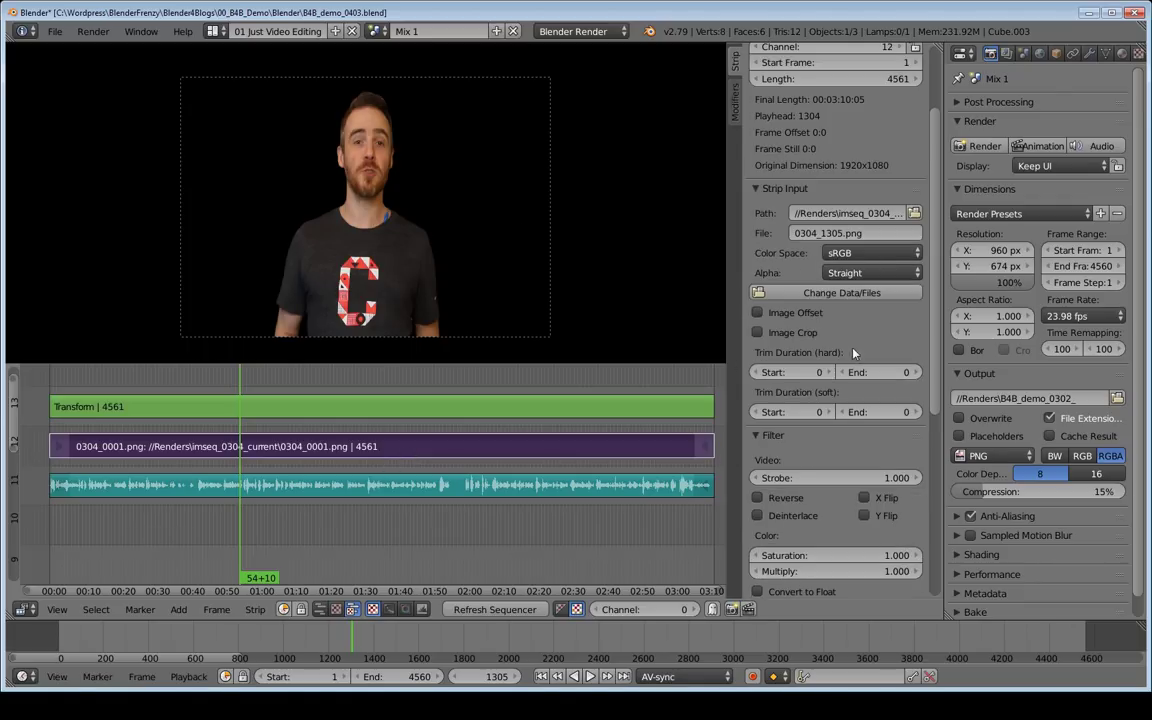
pyautogui.click(757, 313)
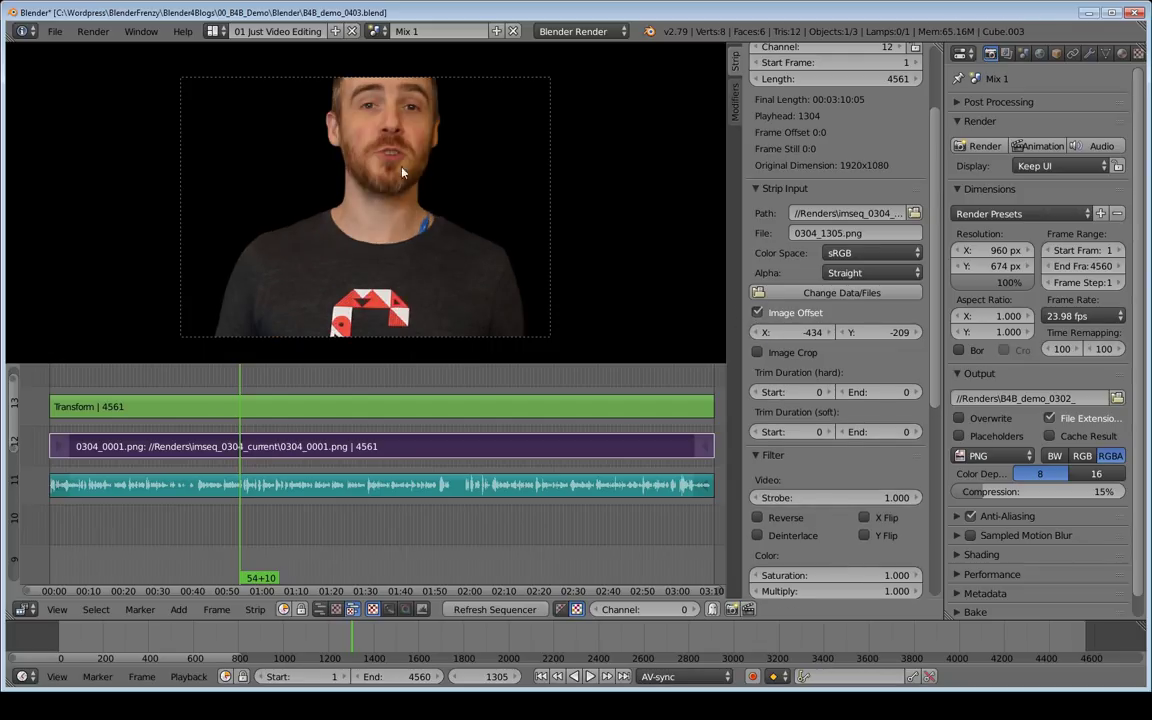
pyautogui.rightClick(545, 410)
pyautogui.click(762, 299)
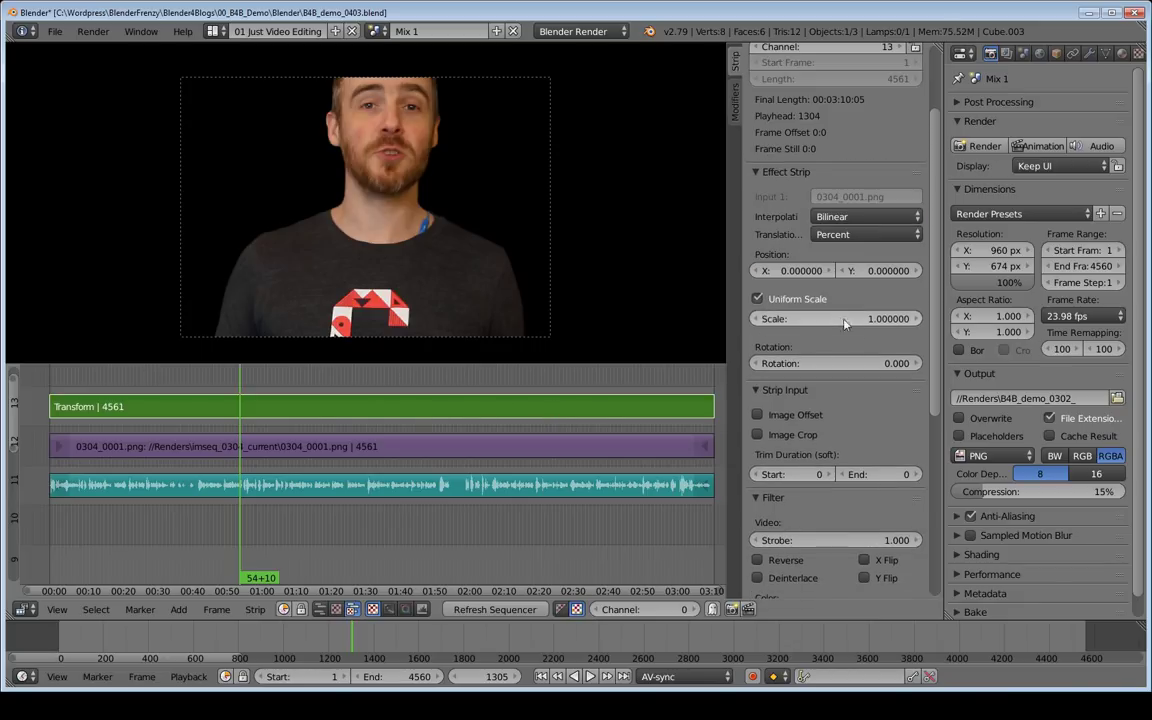
pyautogui.moveTo(844, 321); pyautogui.dragTo(811, 321)
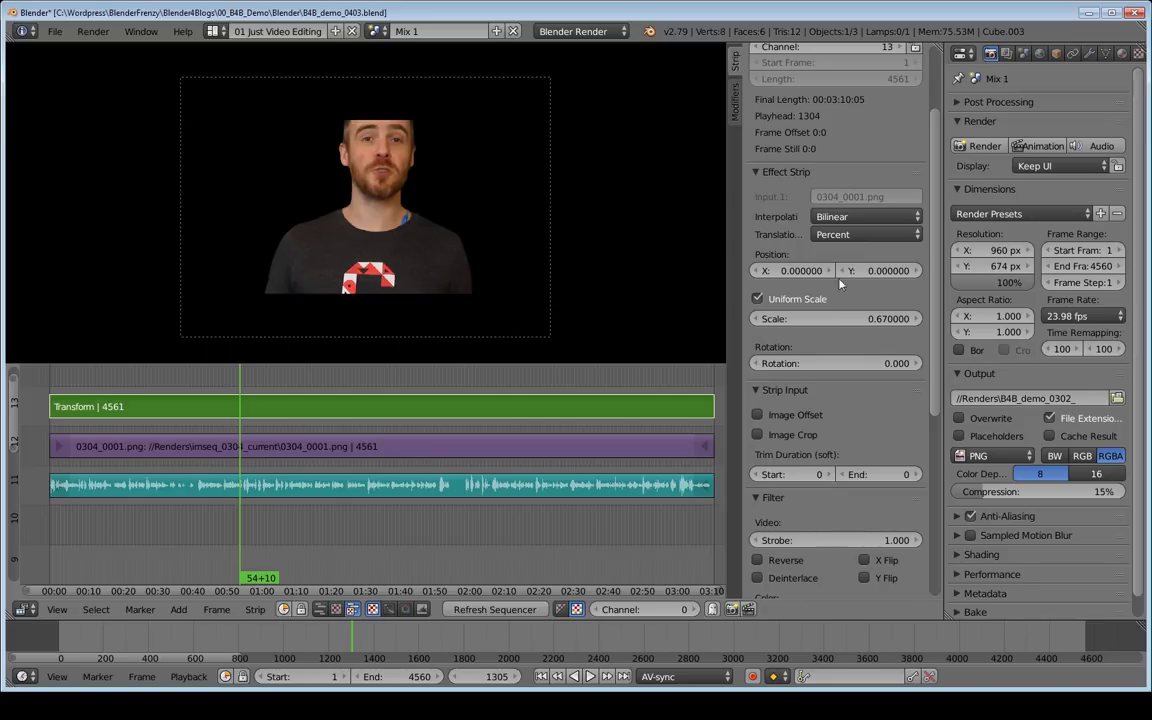
# Step: Erase the Transform strip and select the presenter image strip
pyautogui.press('x')
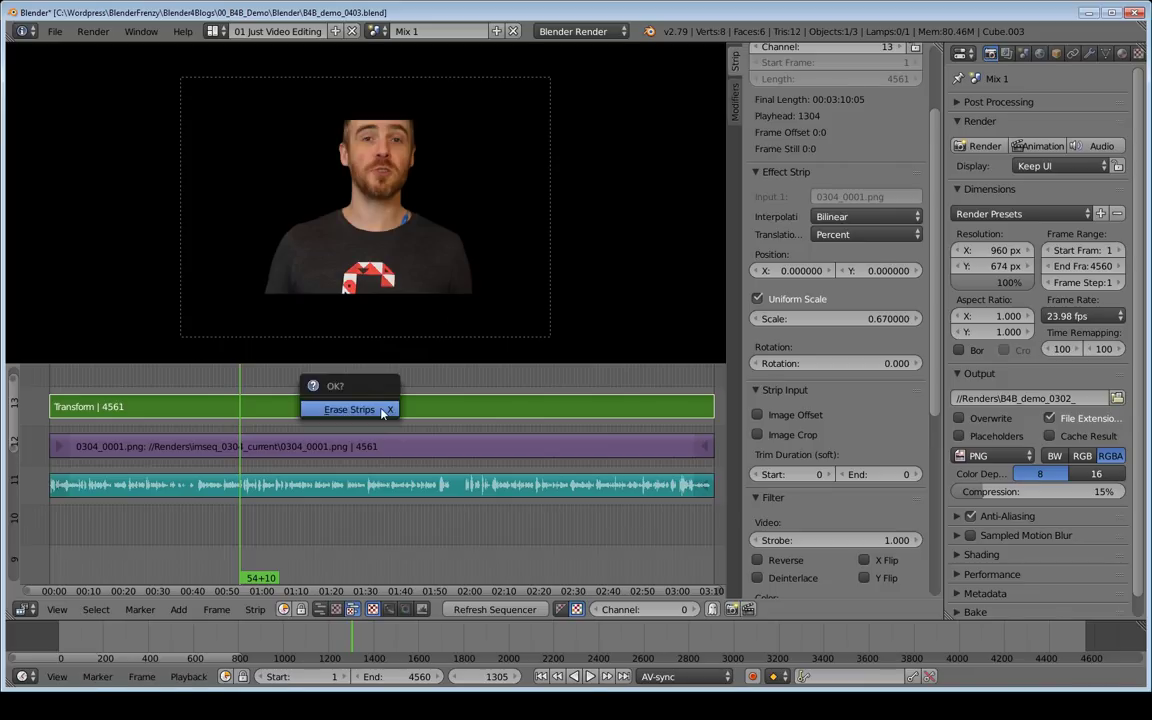
pyautogui.click(370, 404)
pyautogui.rightClick(375, 450)
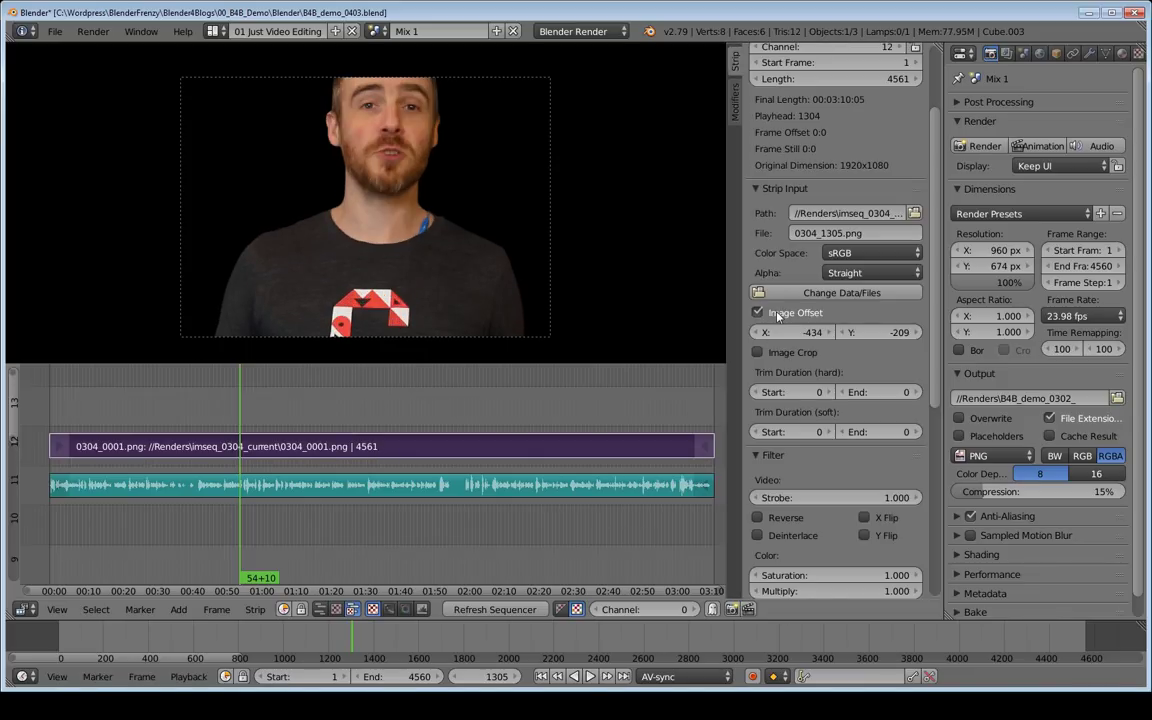
# Step: Set the render resolution to 1920 × 1080
pyautogui.click(995, 250)
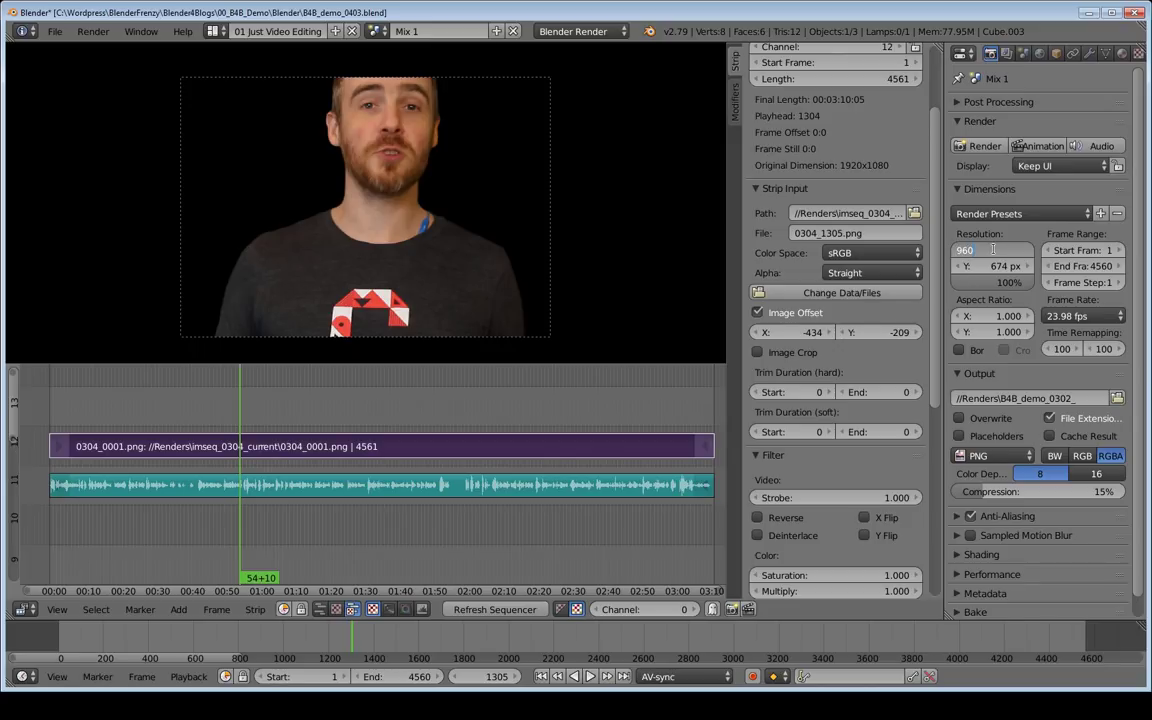
pyautogui.write('/2')
pyautogui.press('Tab')
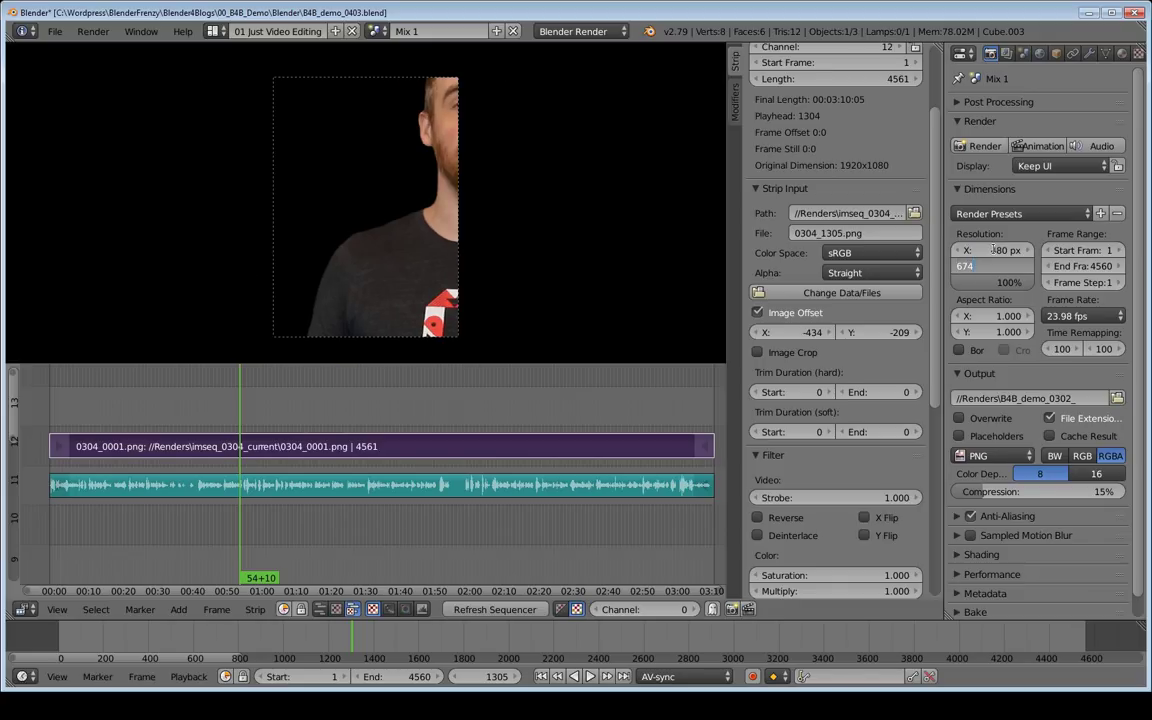
pyautogui.press('Return')
pyautogui.click(1000, 250)
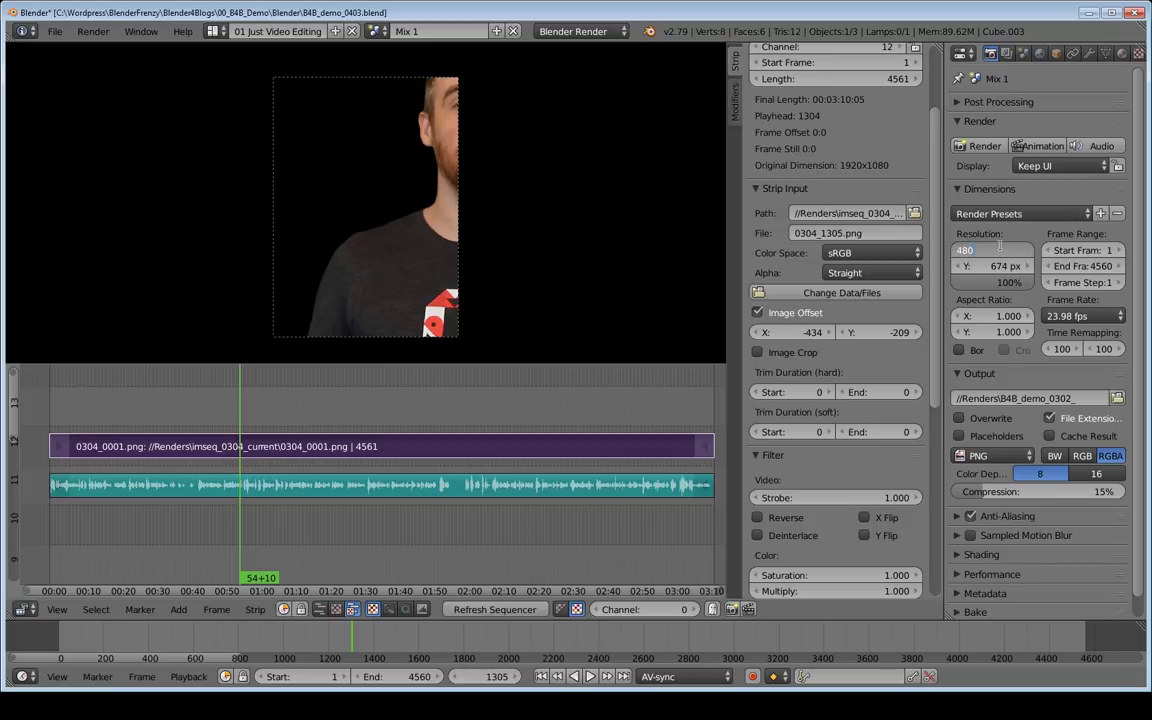
pyautogui.write('*4')
pyautogui.press('Tab')
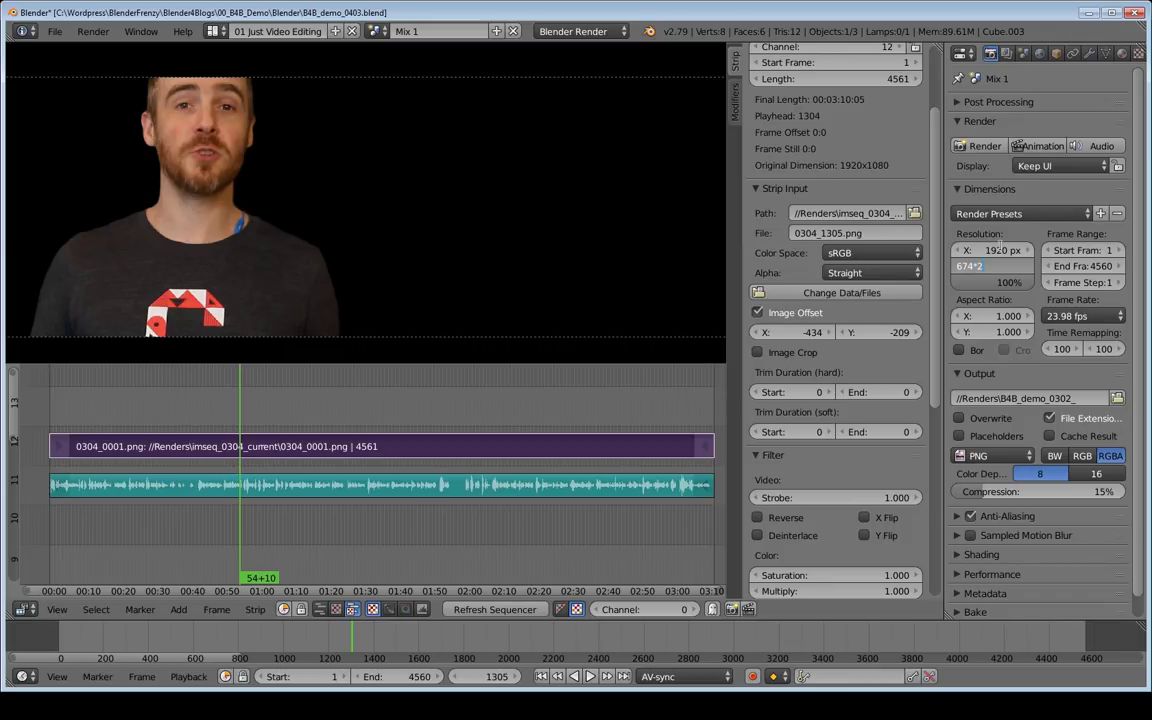
pyautogui.write('*2')
pyautogui.press('BackSpace')
pyautogui.press('BackSpace')
pyautogui.press('BackSpace')
pyautogui.press('BackSpace')
pyautogui.press('BackSpace')
pyautogui.write('1080')
pyautogui.press('Return')
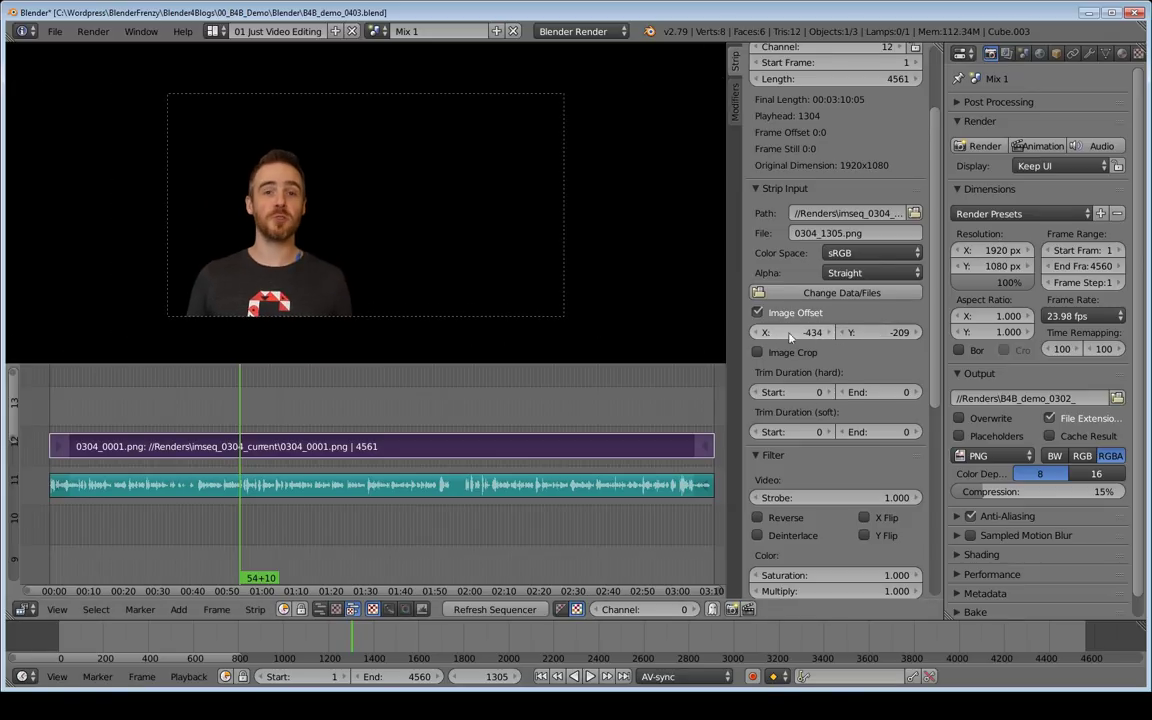
# Step: Set the image's vertical offset to 0 and fine-tune its horizontal offset
pyautogui.click(868, 332)
pyautogui.write('0')
pyautogui.press('Return')
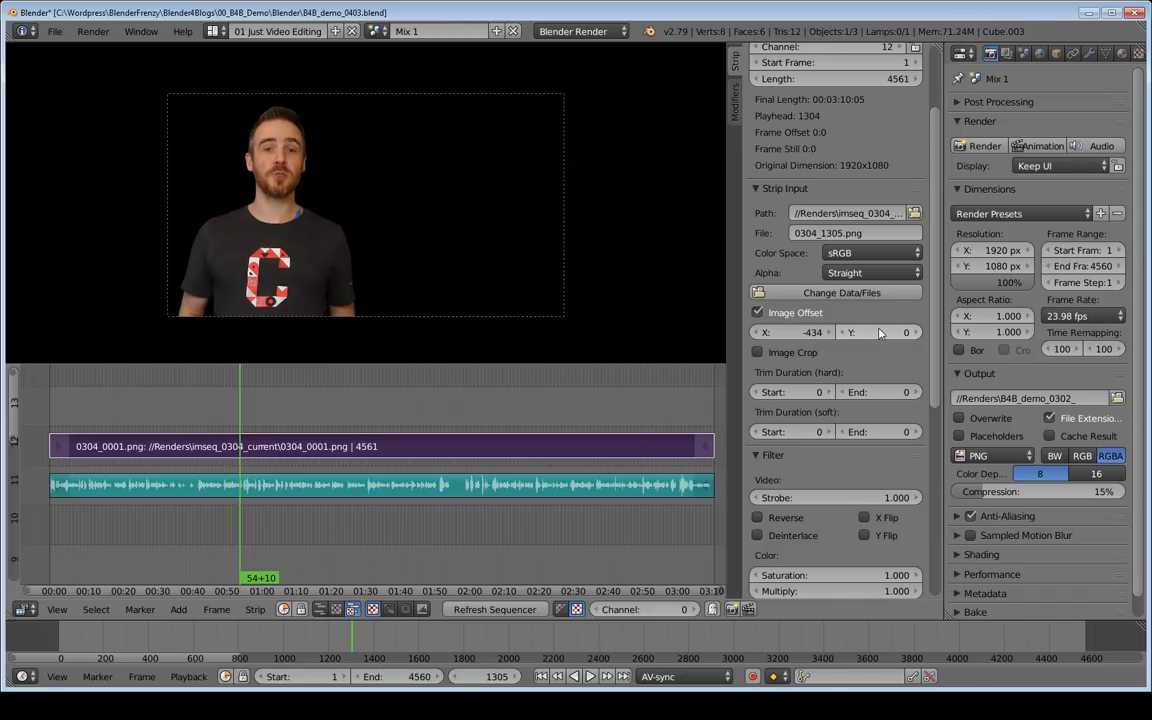
pyautogui.moveTo(800, 338)
pyautogui.mouseDown()
pyautogui.moveTo(845, 338)
pyautogui.moveTo(788, 338)
pyautogui.mouseUp()
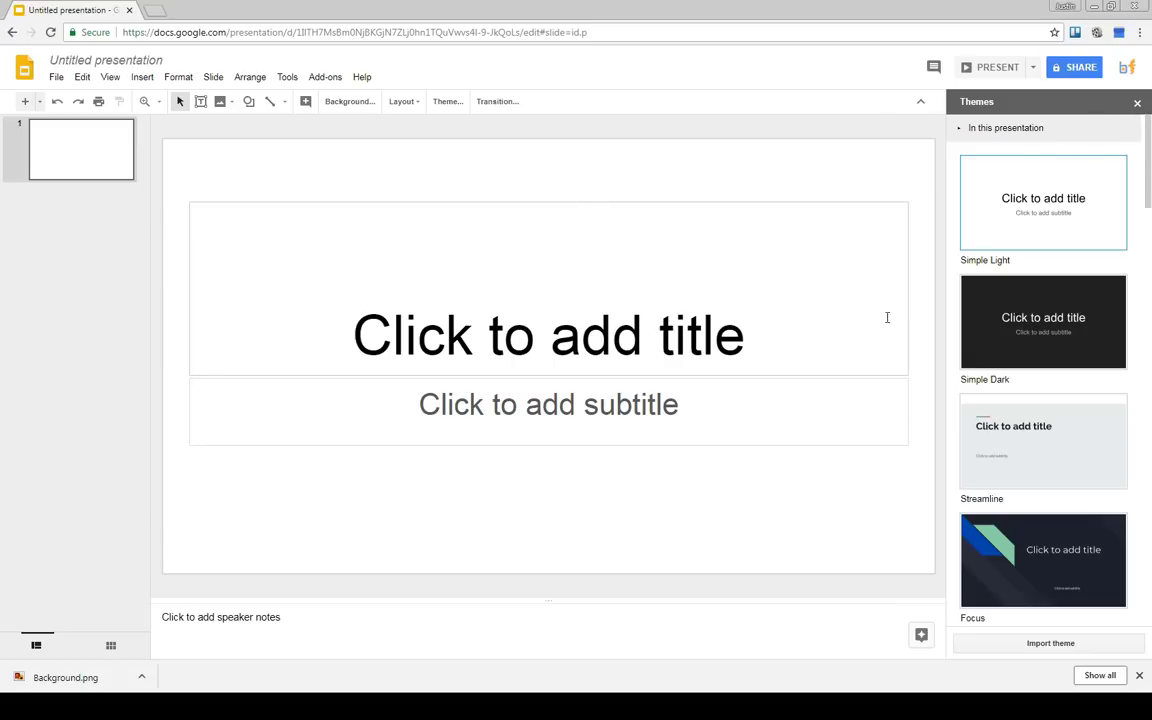
# Step: Close the themes list and delete the title and subtitle placeholders
pyautogui.click(1137, 103)
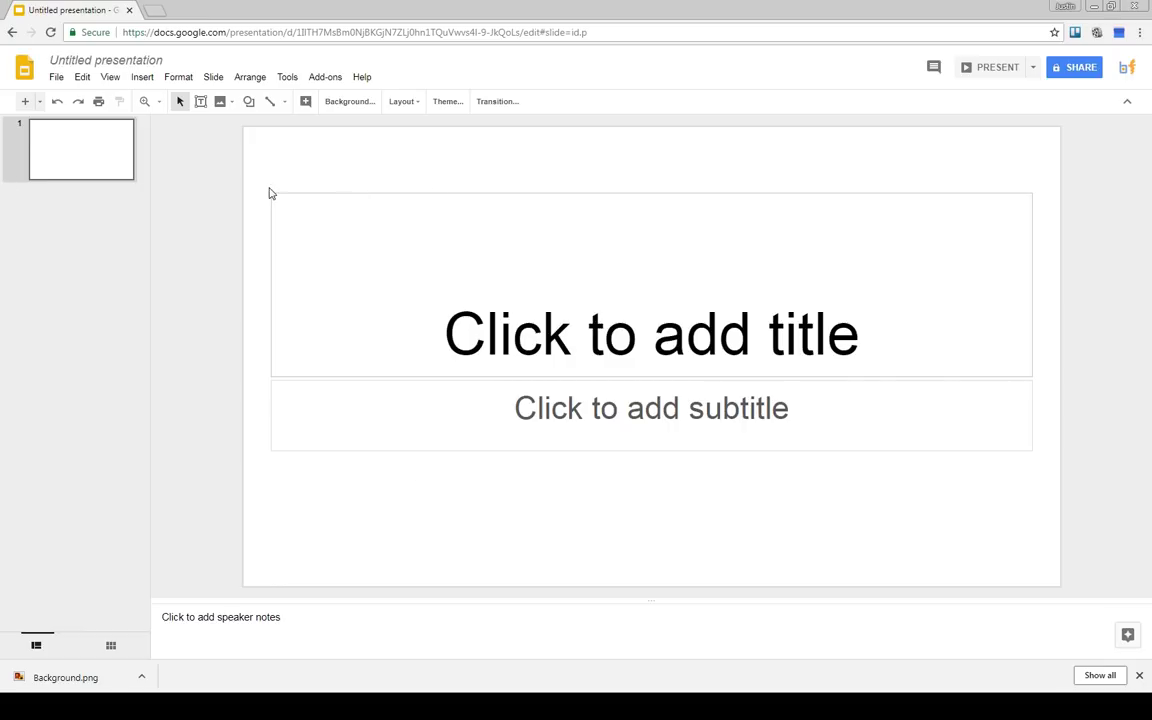
pyautogui.click(401, 193)
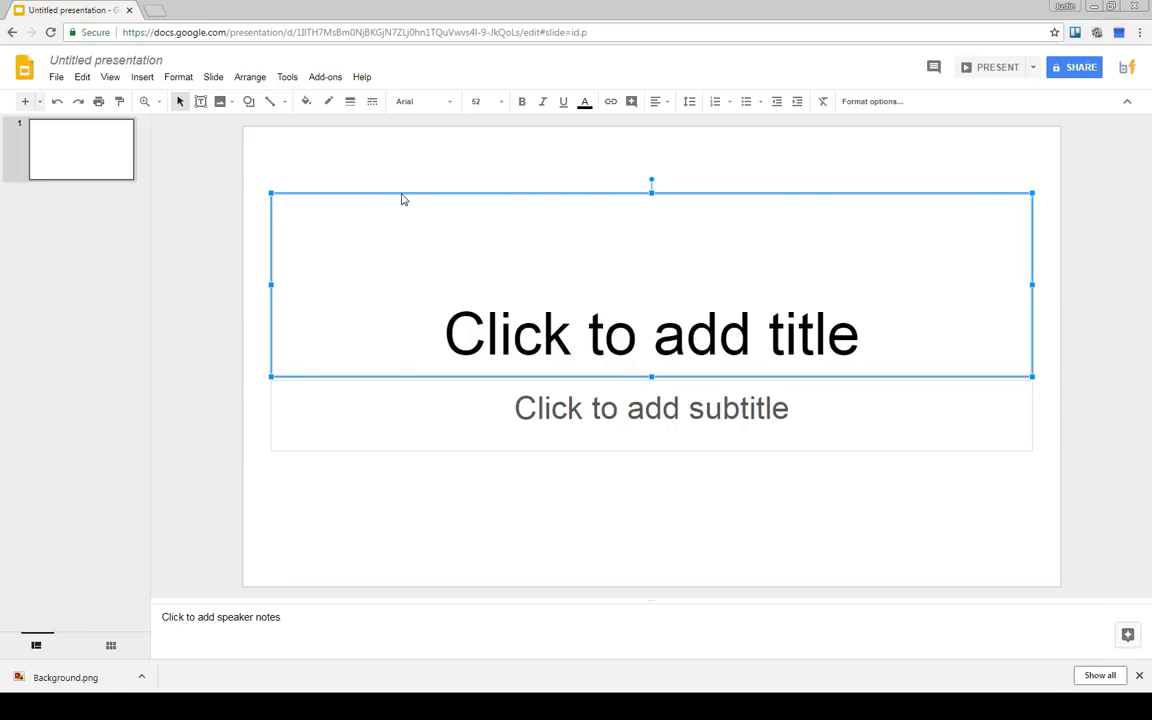
pyautogui.press('Delete')
pyautogui.click(427, 381)
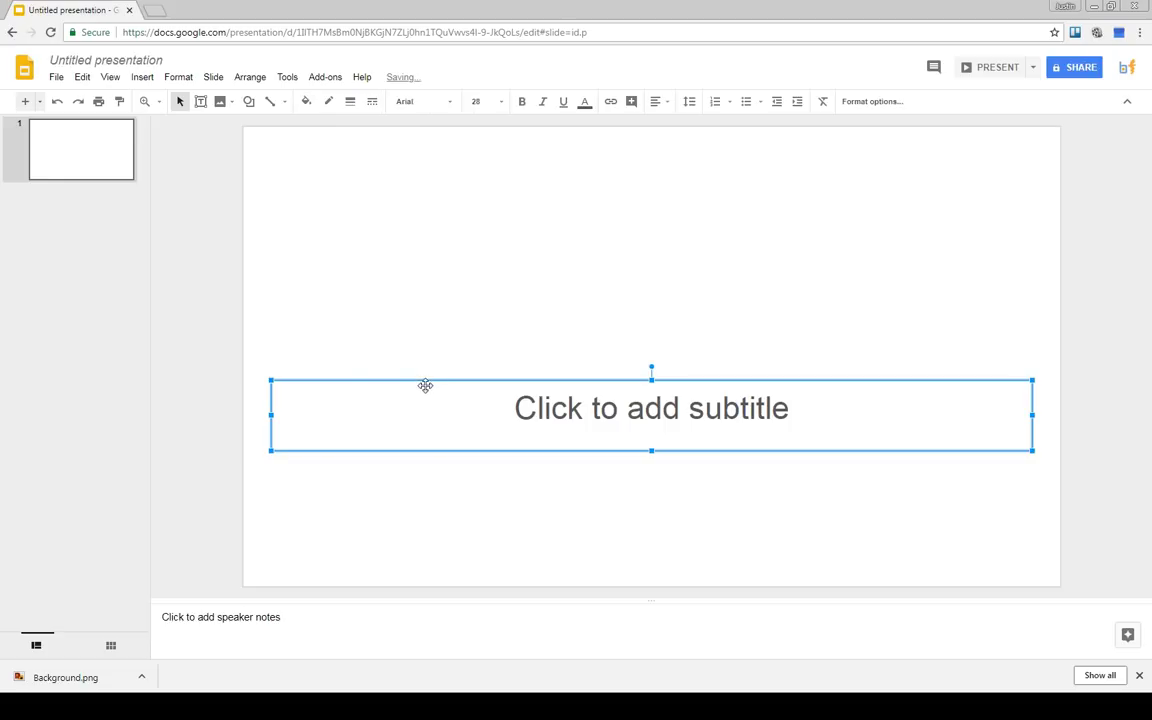
pyautogui.press('Delete')
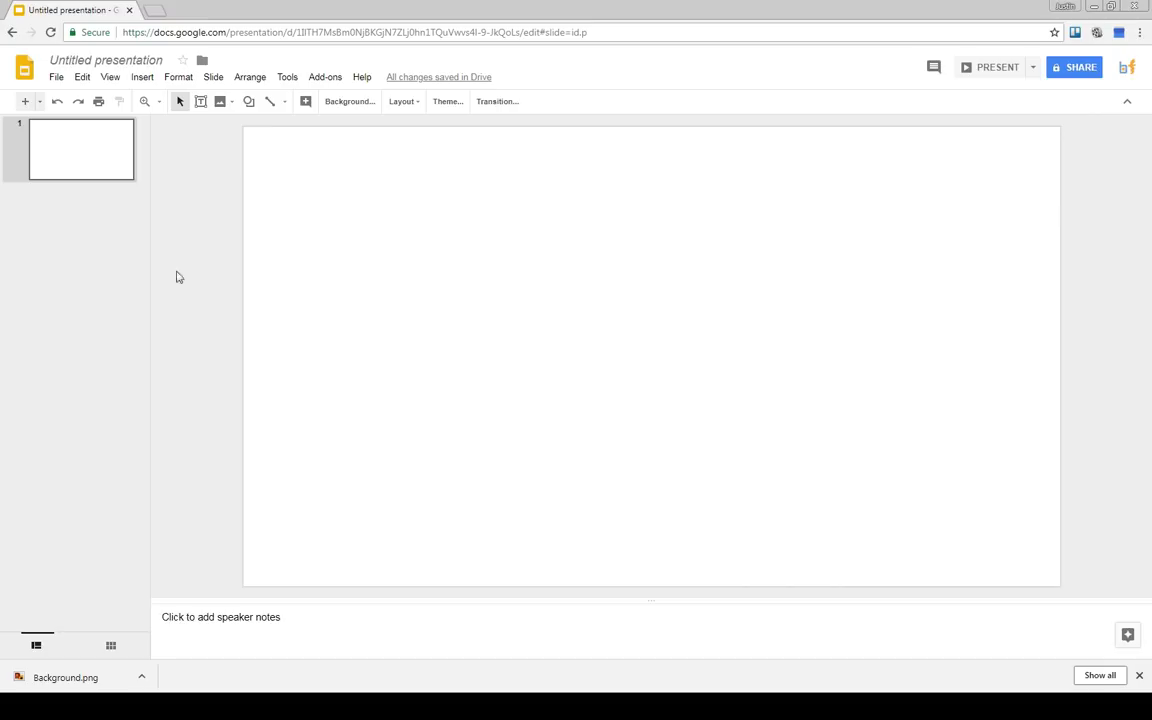
# Step: Rename the presentation to 'Background'
pyautogui.click(115, 62)
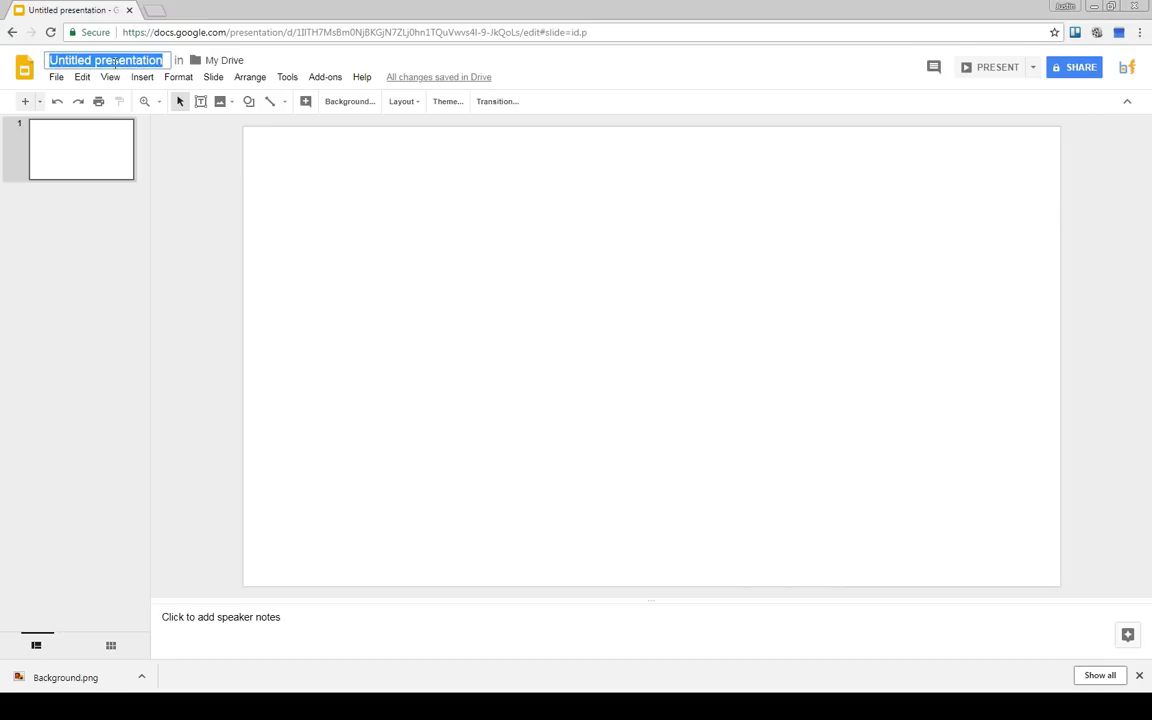
pyautogui.write('Ba')
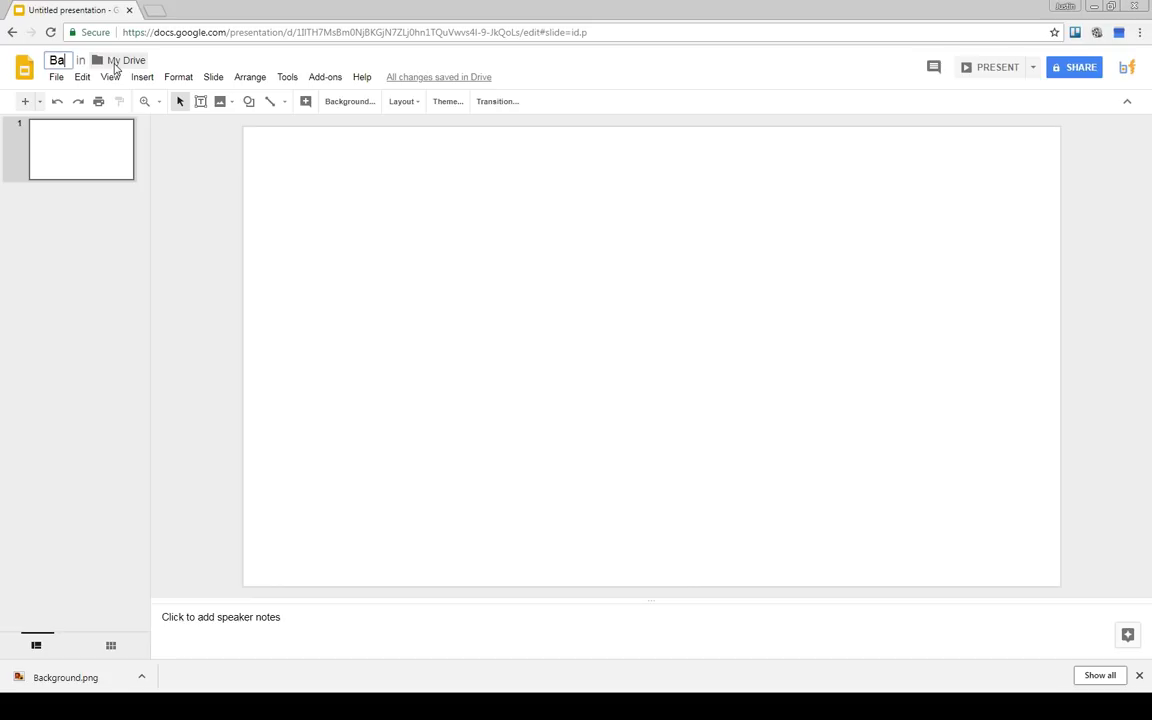
pyautogui.write('ck')
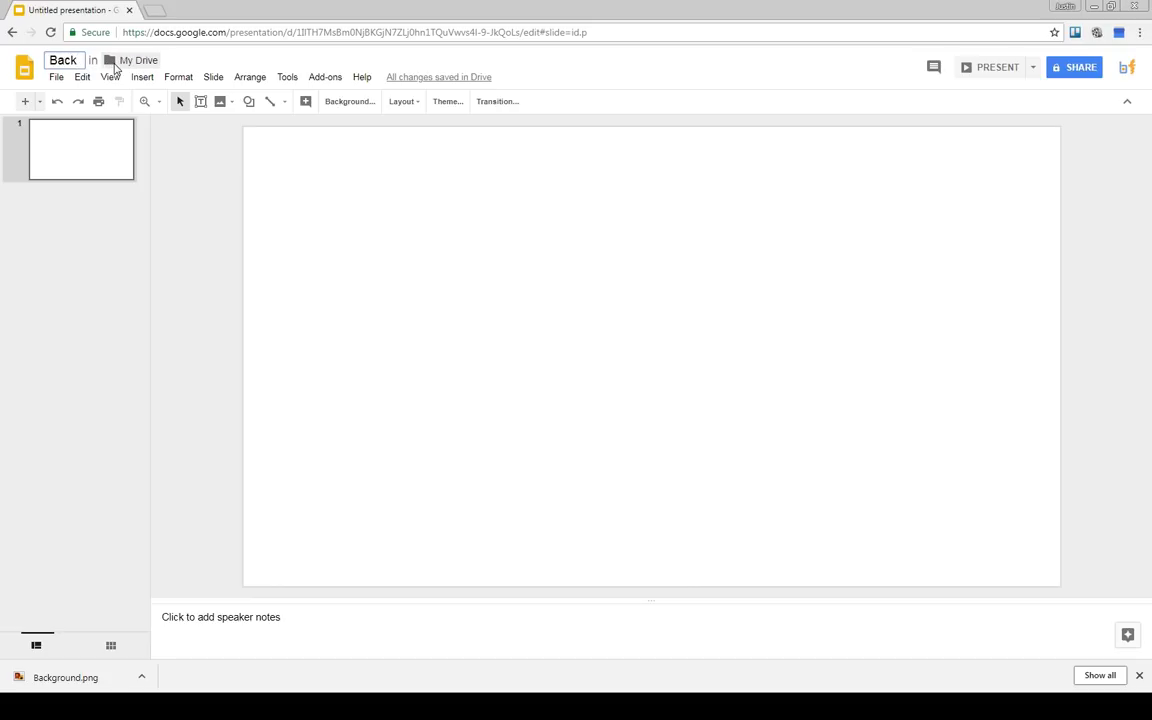
pyautogui.write('ground')
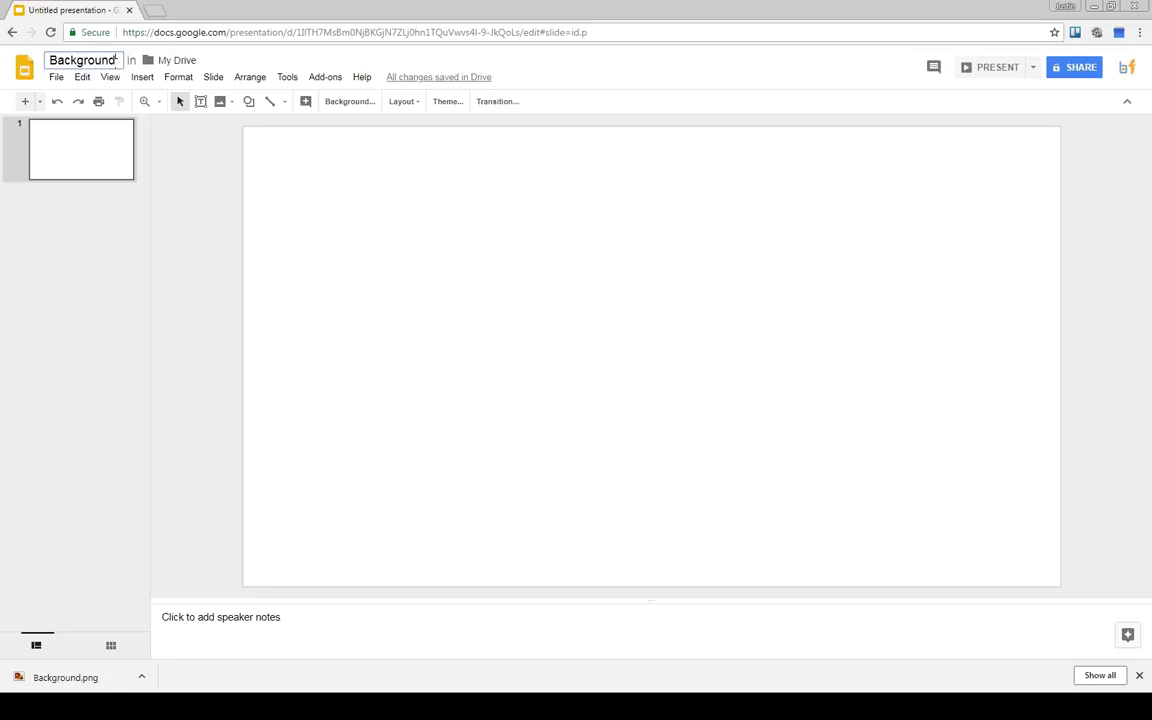
pyautogui.press('Return')
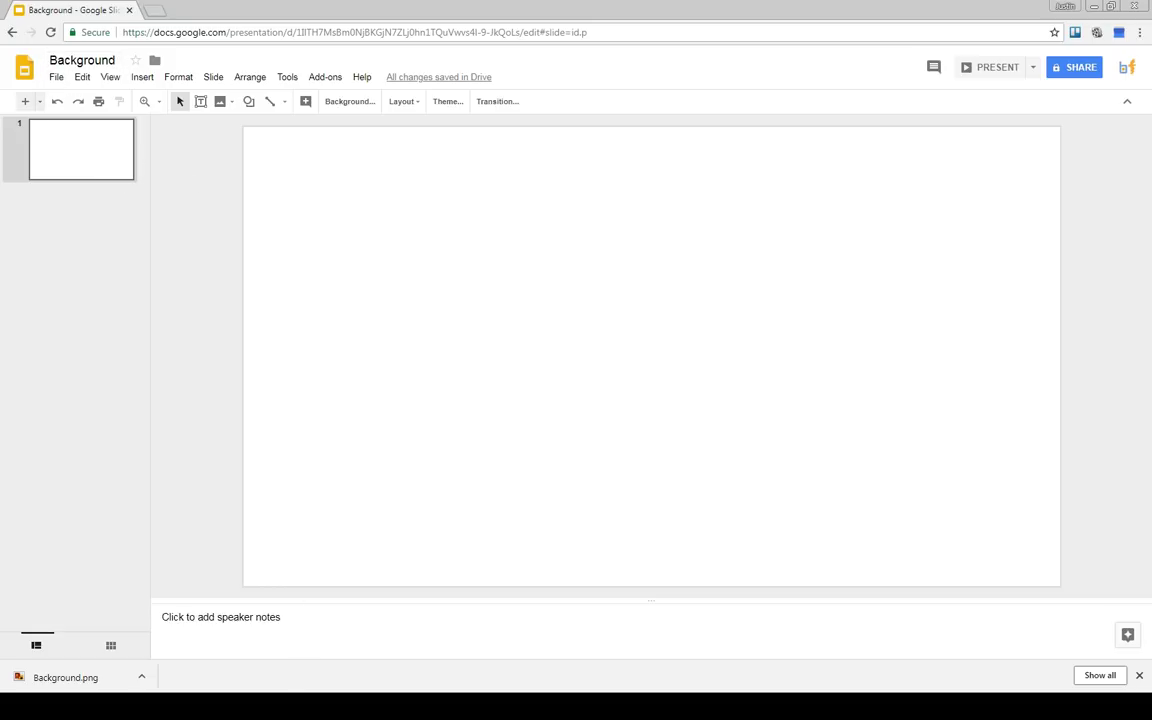
pyautogui.hotkey('alt', 'Tab')
# Step: Set a custom page size of 1920 × 1080 pixels in Page setup
pyautogui.click(56, 77)
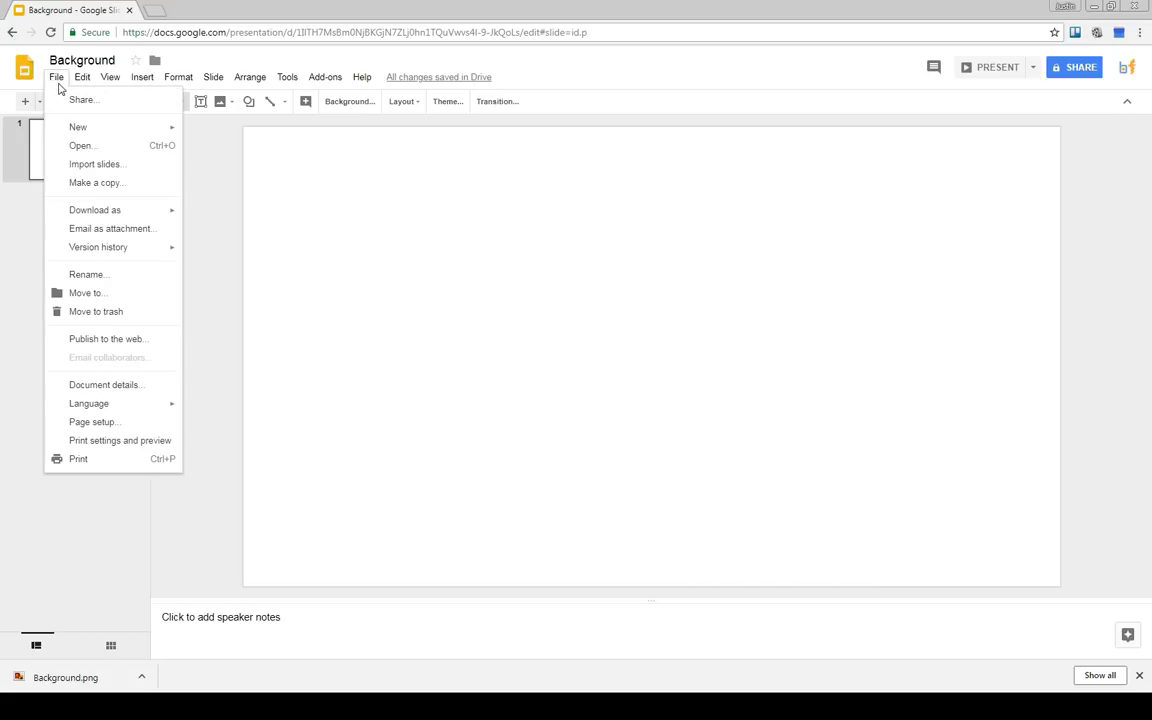
pyautogui.click(105, 422)
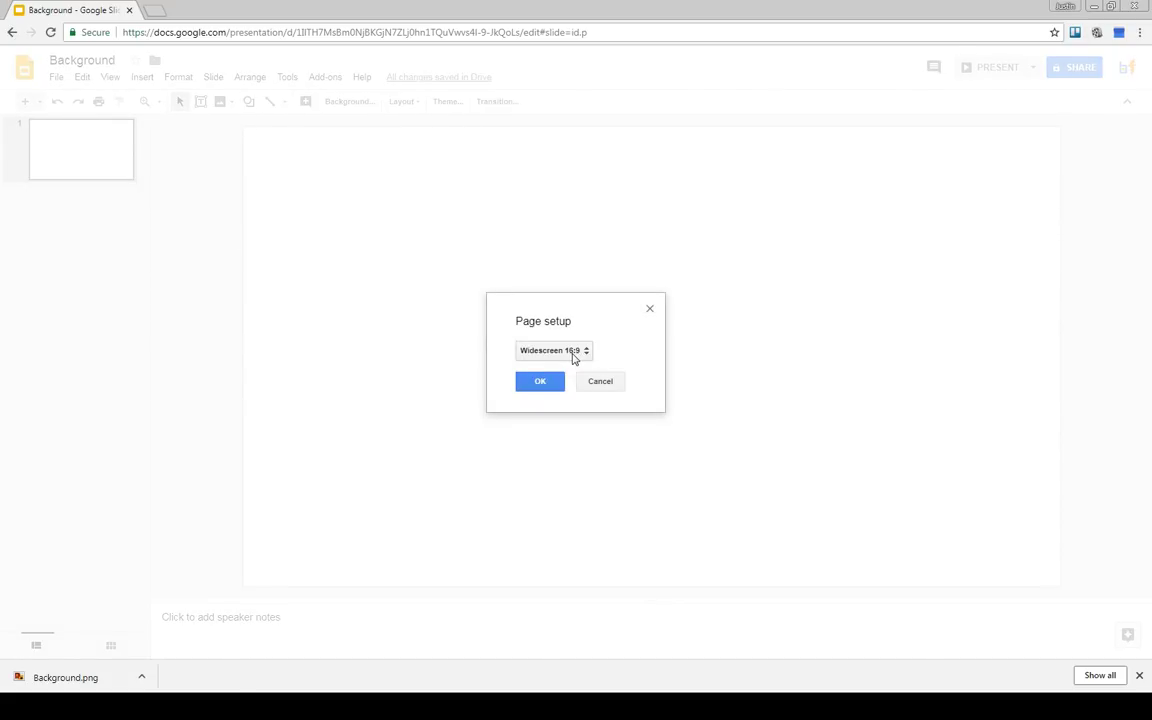
pyautogui.click(586, 354)
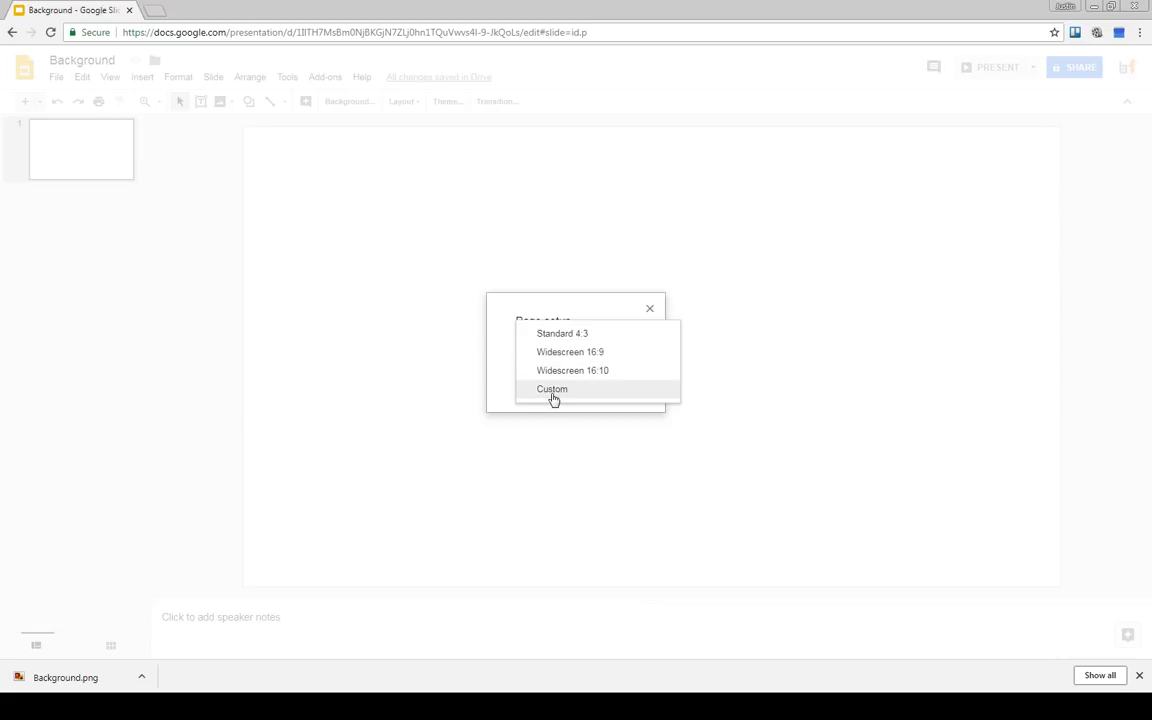
pyautogui.click(555, 391)
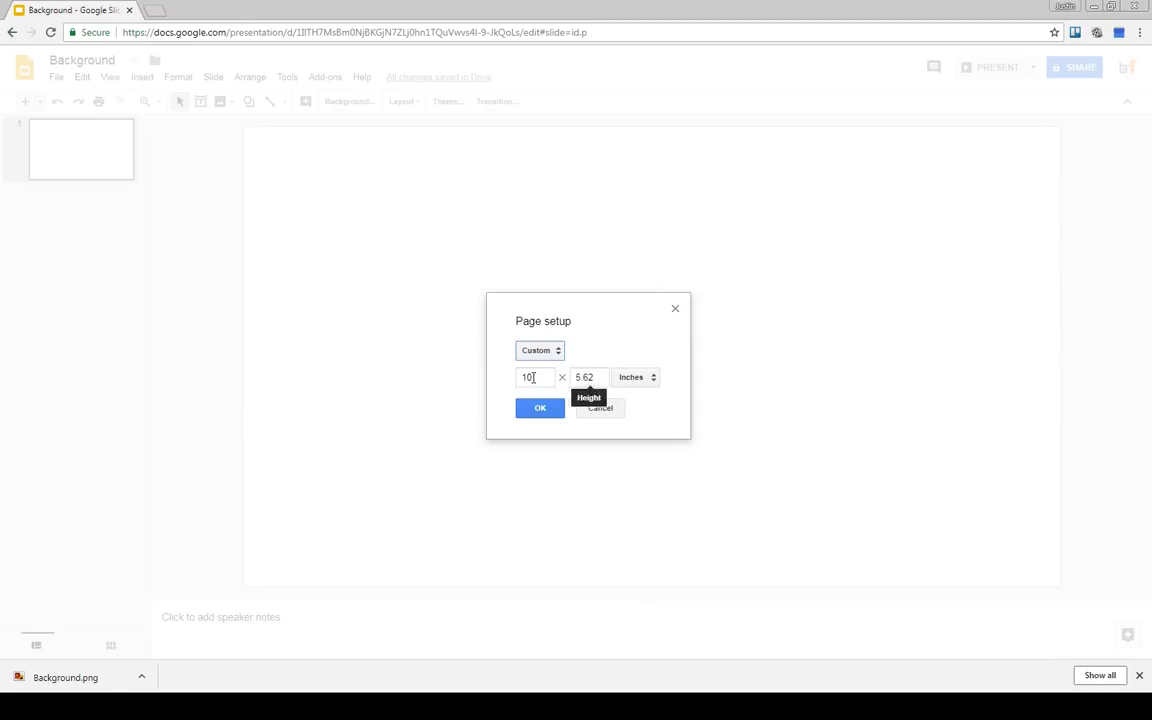
pyautogui.click(648, 379)
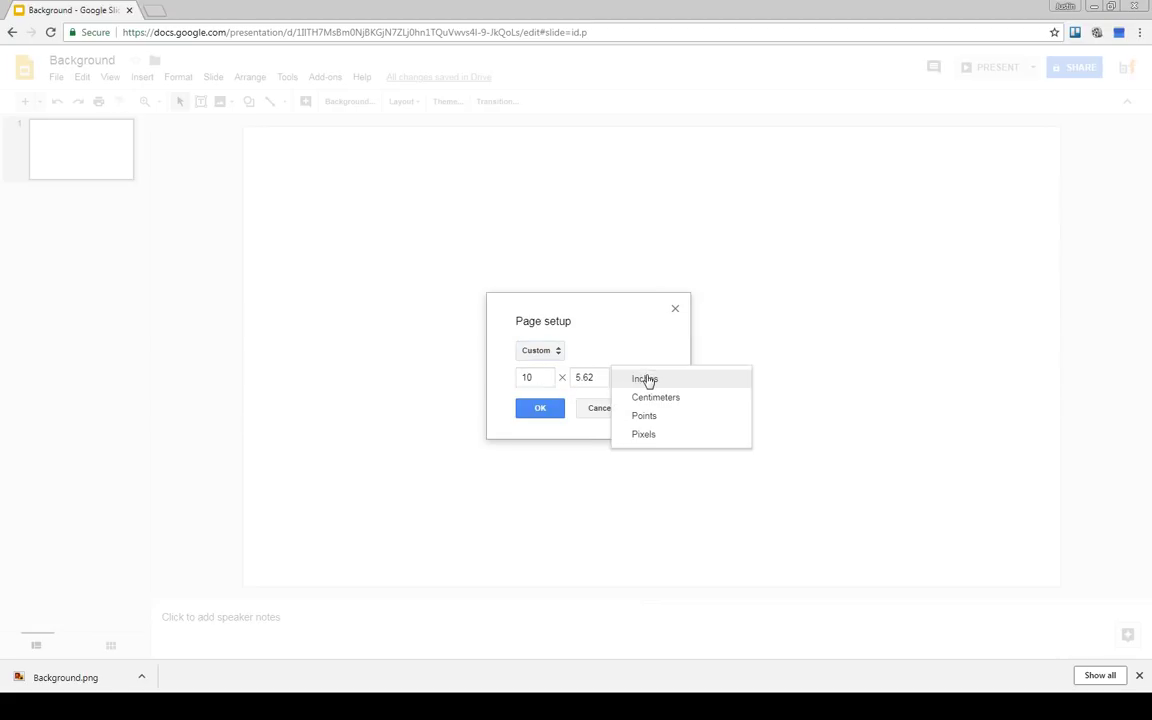
pyautogui.click(643, 438)
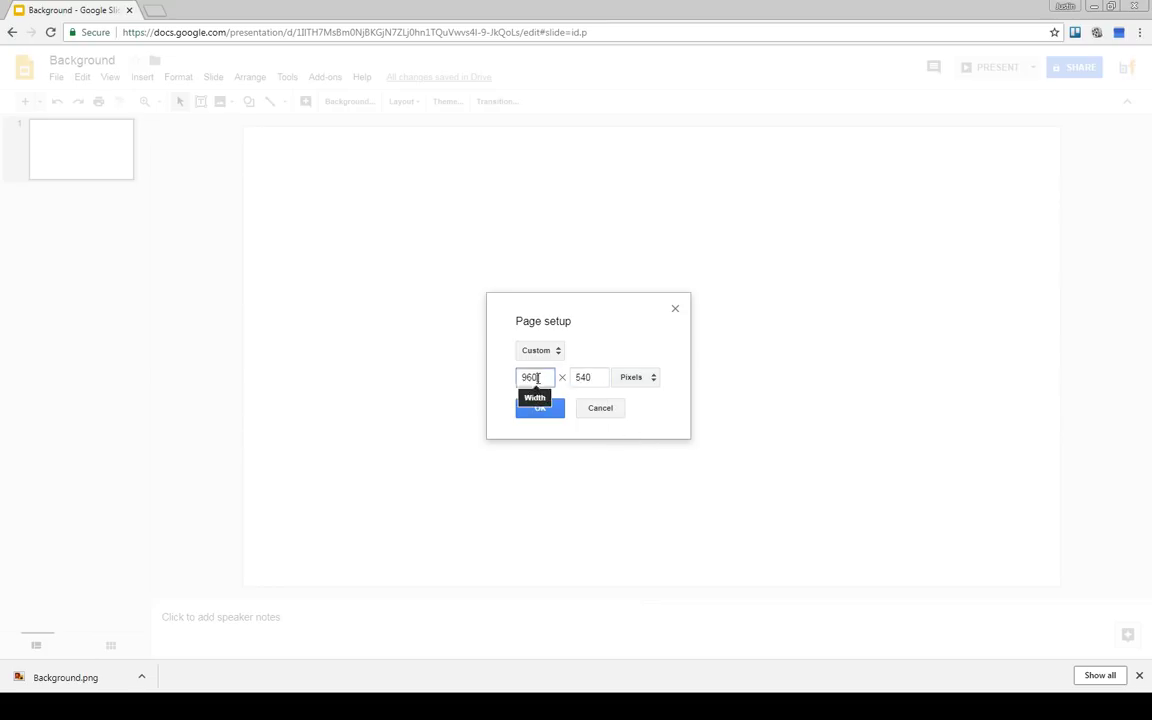
pyautogui.moveTo(537, 377); pyautogui.dragTo(499, 380)
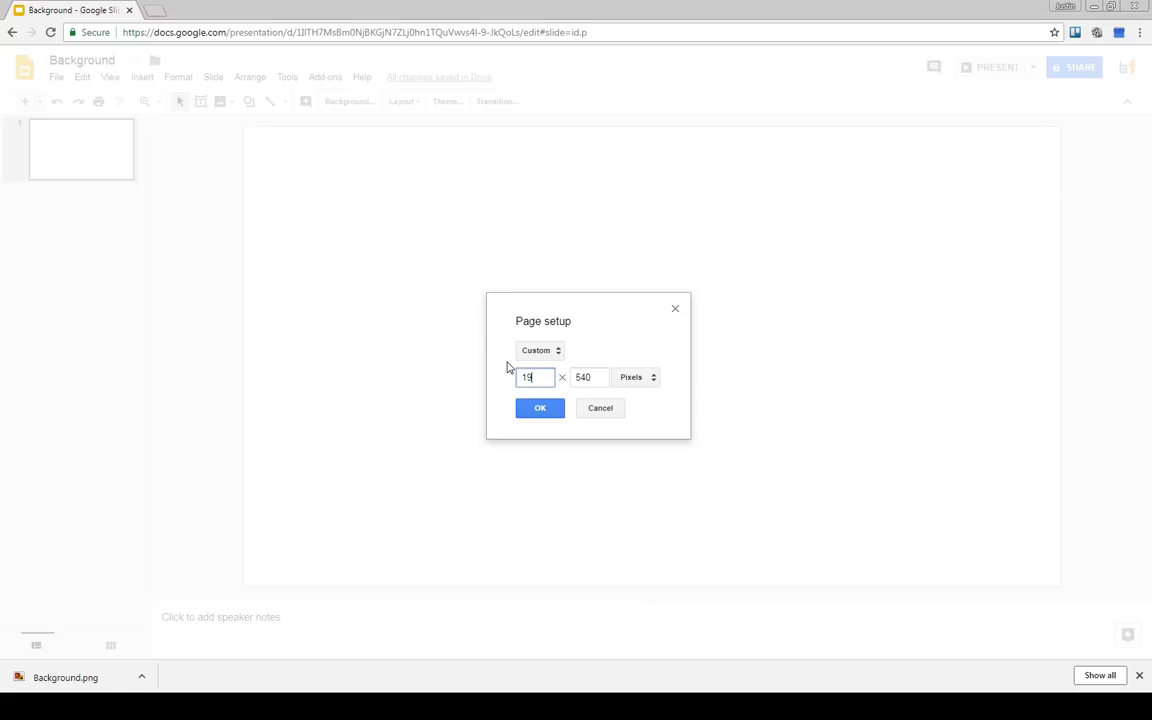
pyautogui.press('Tab')
pyautogui.write('10')
pyautogui.click(535, 410)
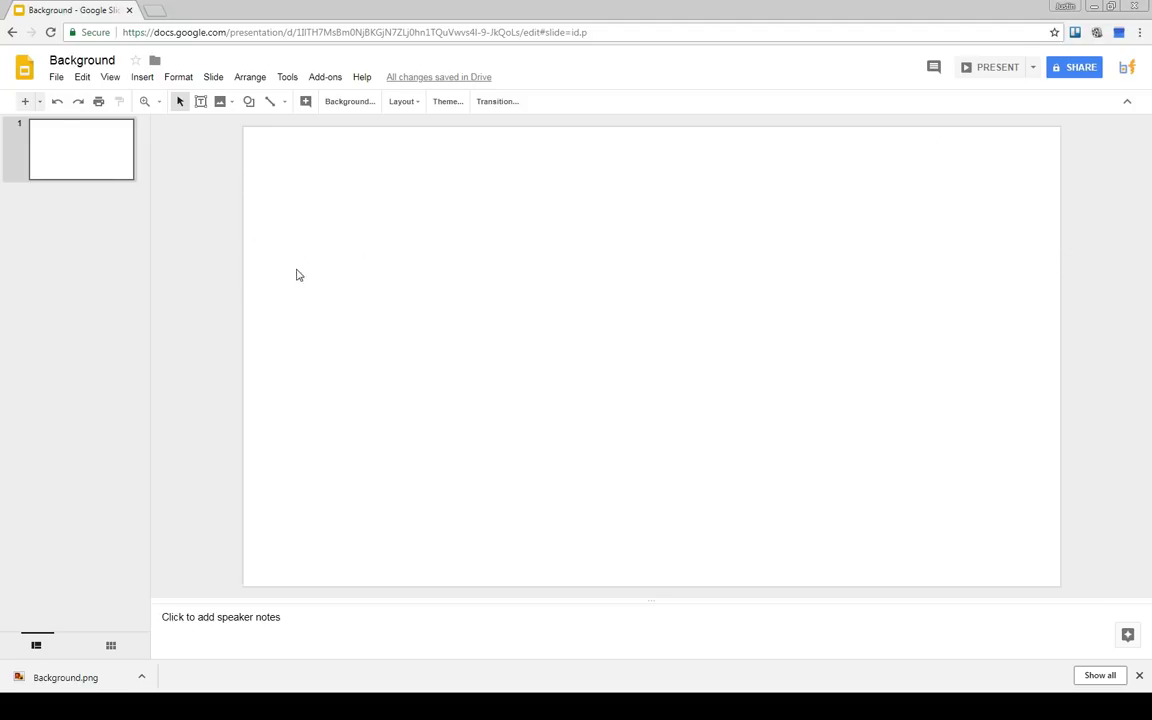
# Step: Draw a wide rectangle band across the middle of the slide
pyautogui.click(249, 102)
pyautogui.moveTo(266, 132)
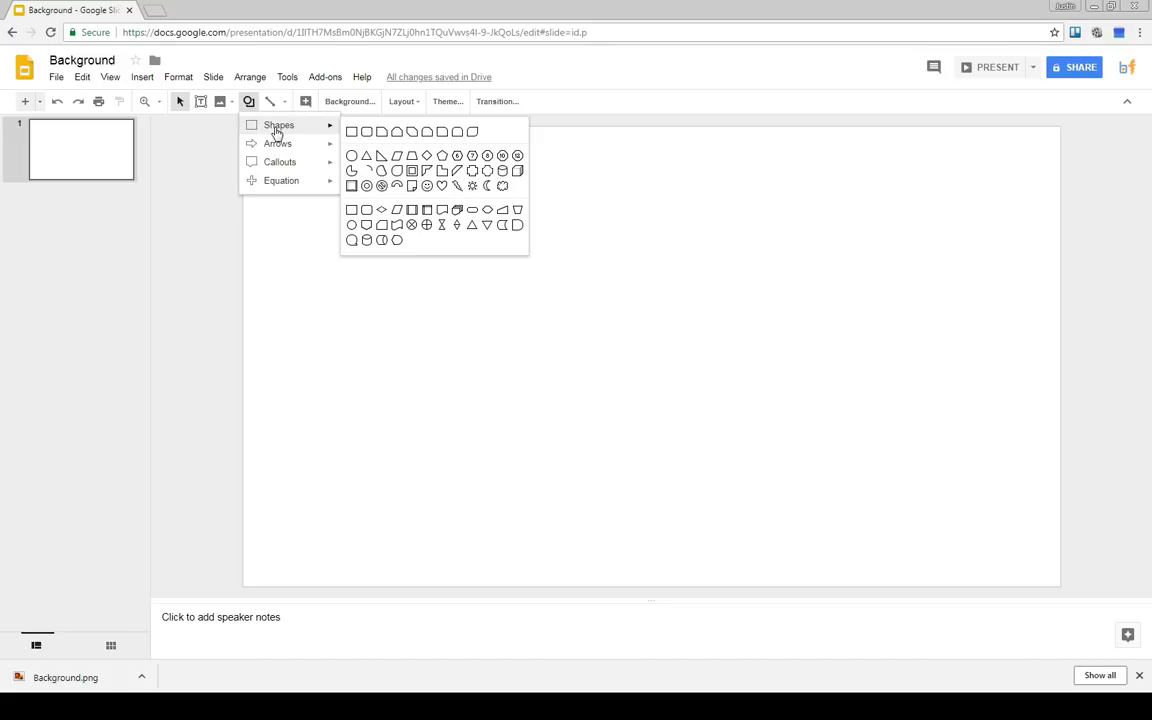
pyautogui.click(353, 135)
pyautogui.moveTo(262, 212)
pyautogui.mouseDown()
pyautogui.moveTo(440, 316)
pyautogui.moveTo(1000, 468)
pyautogui.moveTo(1059, 509)
pyautogui.mouseUp()
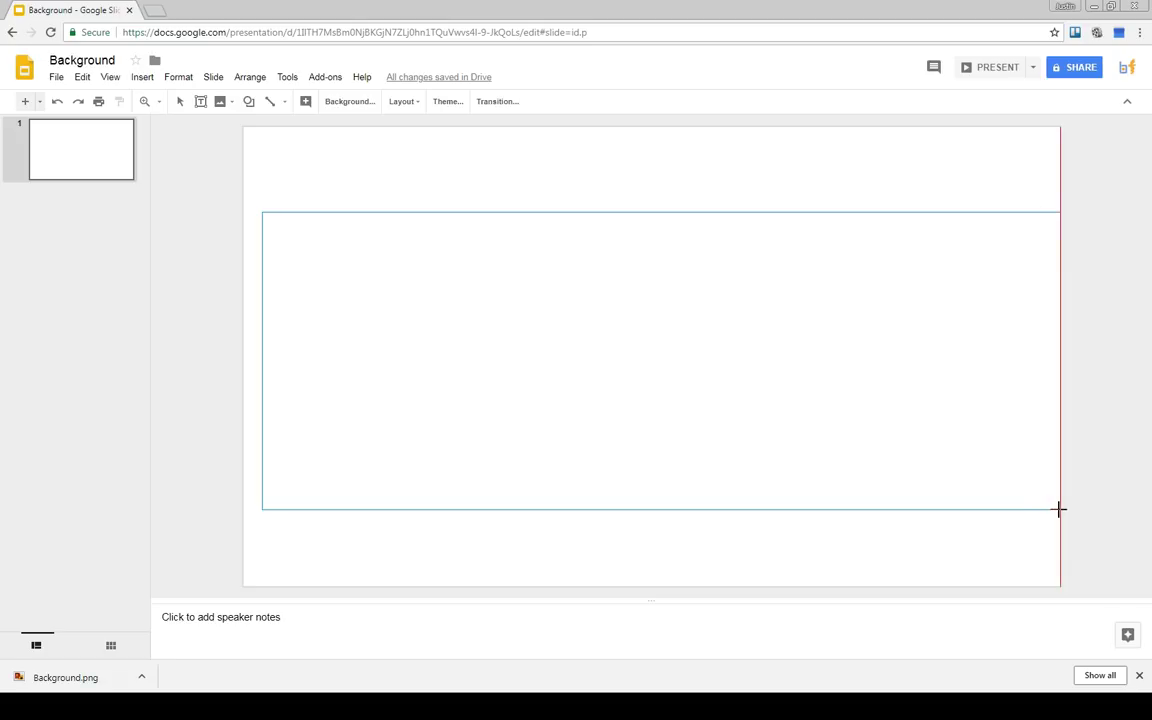
pyautogui.moveTo(1061, 515); pyautogui.dragTo(1060, 511)
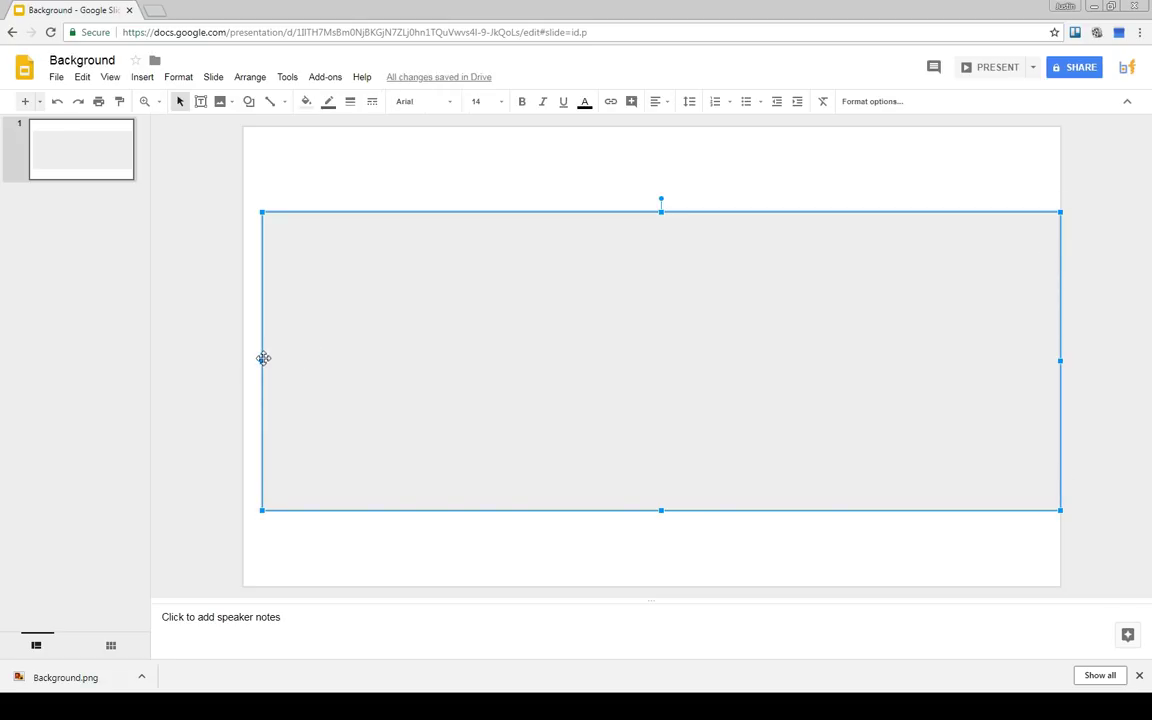
# Step: Stretch the rectangle's left edge to the slide edge, then reselect it
pyautogui.moveTo(262, 359); pyautogui.dragTo(243, 363)
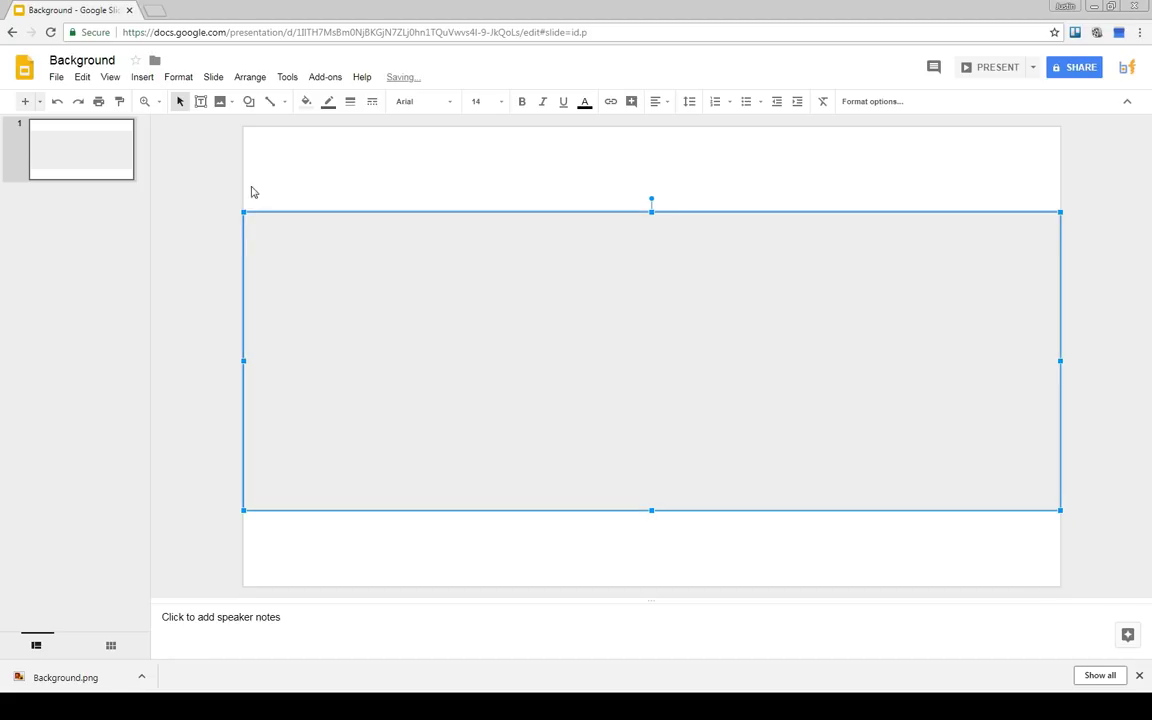
pyautogui.click(336, 208)
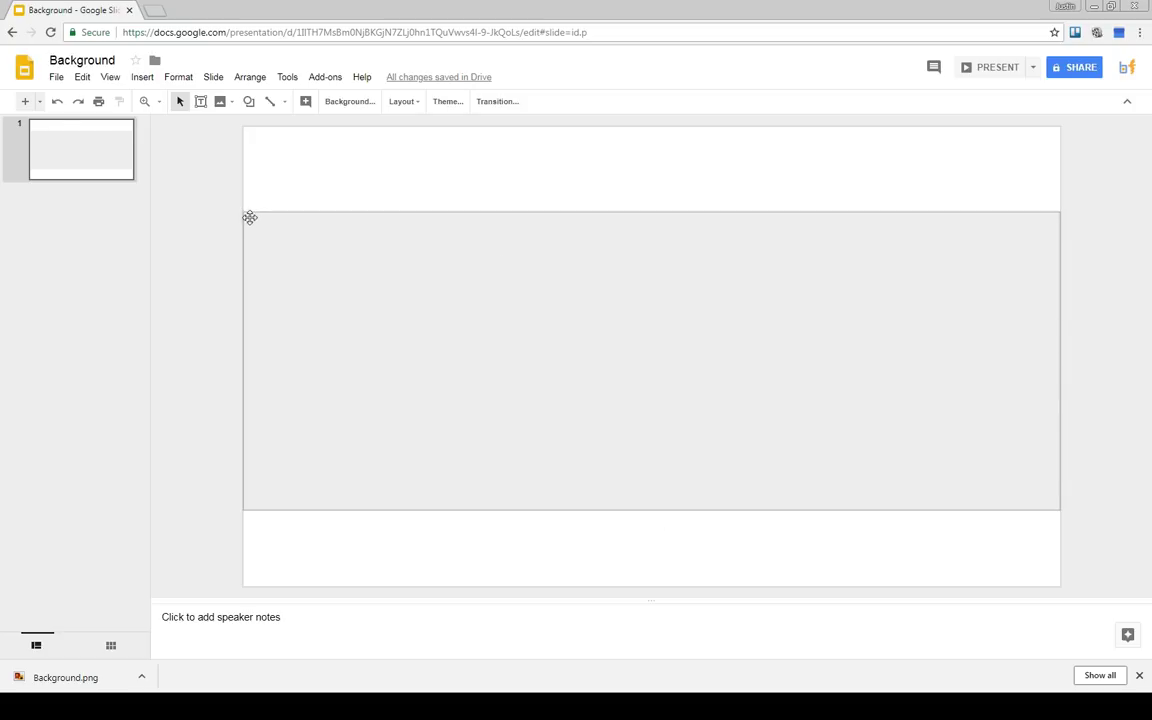
pyautogui.click(385, 377)
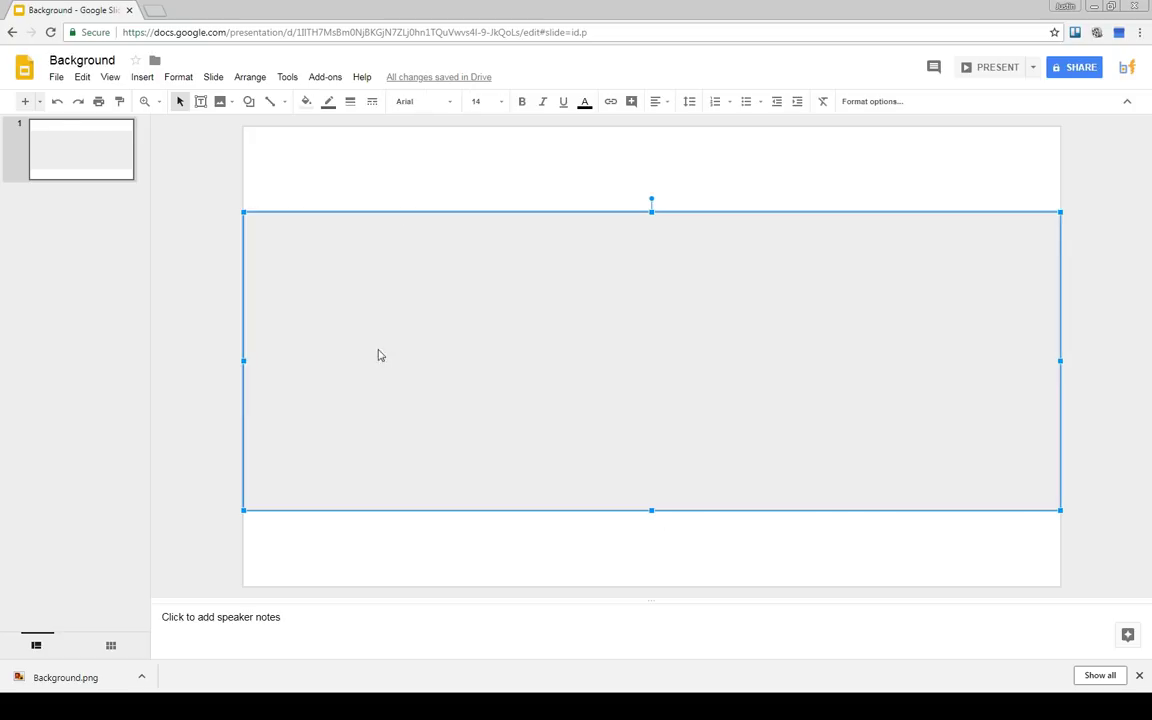
# Step: Fill the rectangle dark grey and centre it vertically on the slide
pyautogui.click(306, 101)
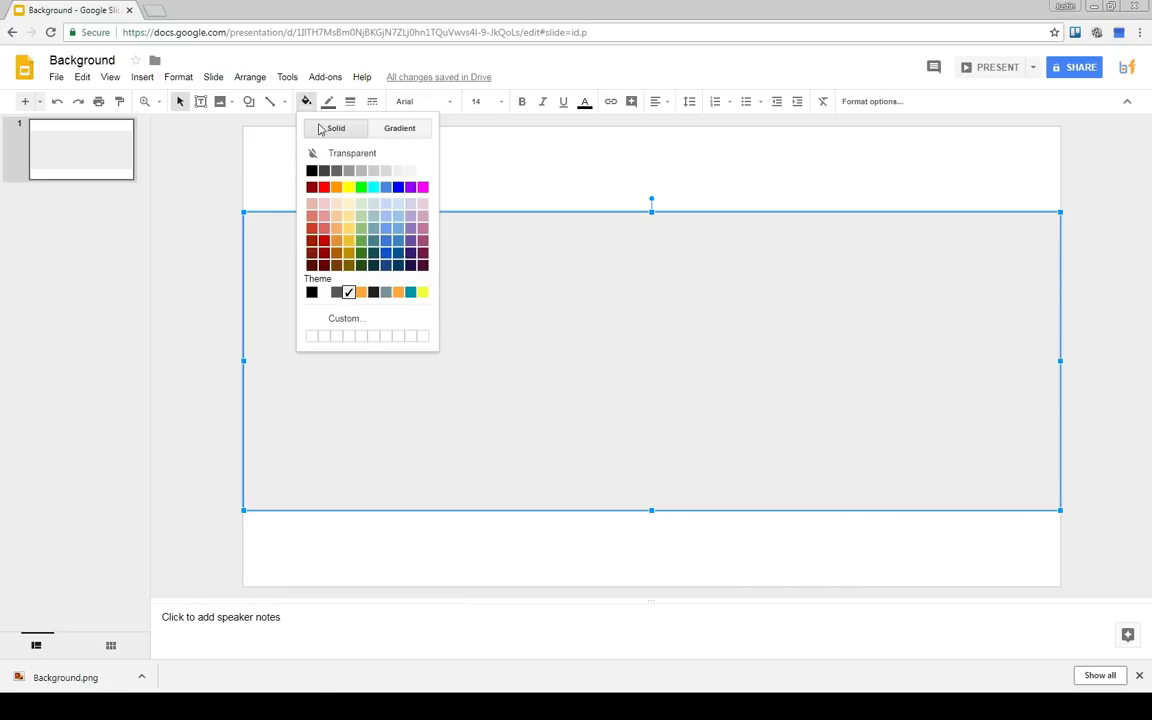
pyautogui.click(337, 172)
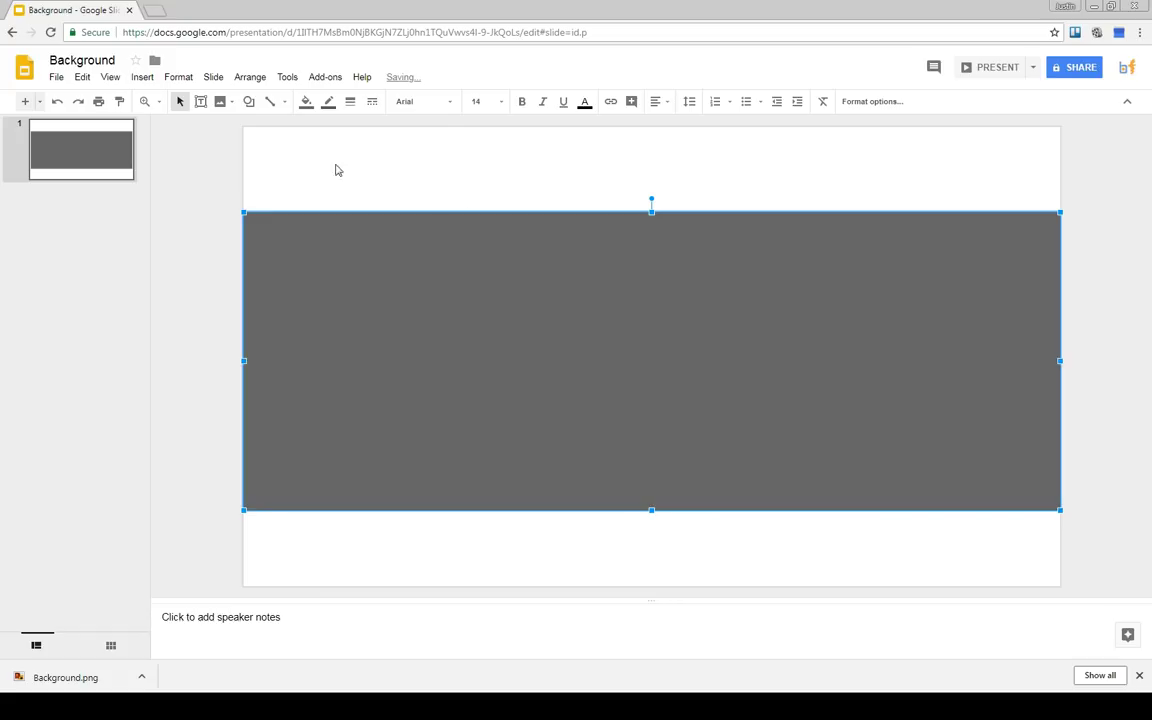
pyautogui.click(329, 104)
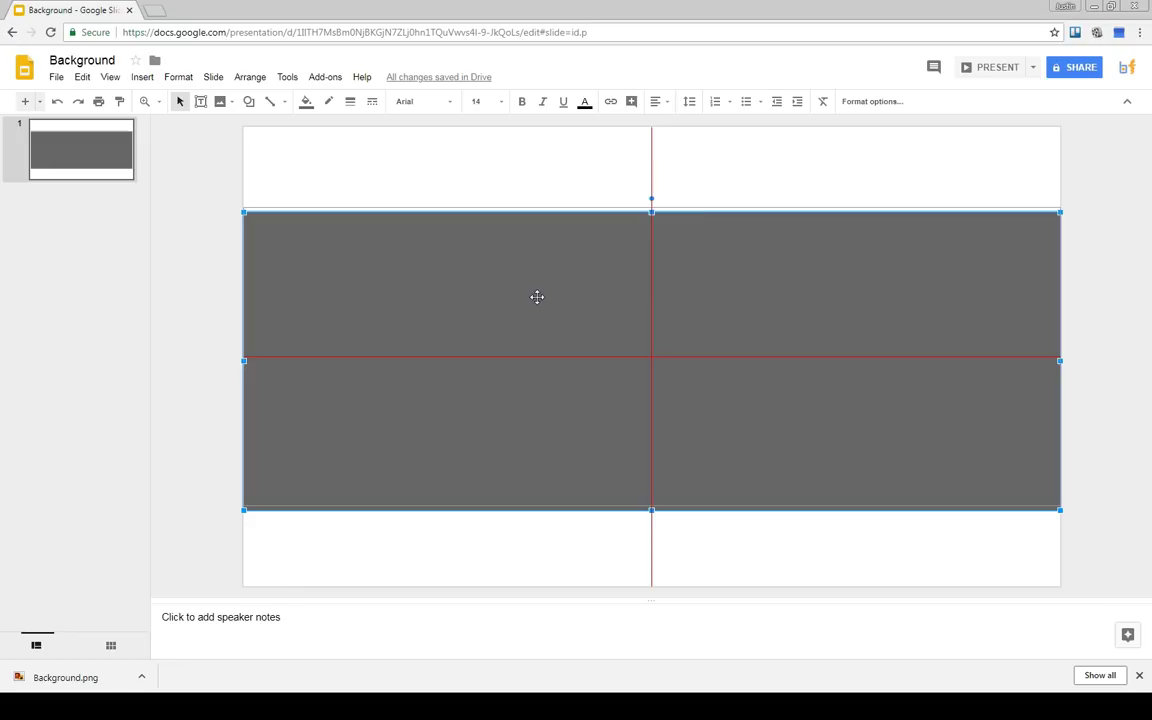
pyautogui.moveTo(537, 297); pyautogui.dragTo(537, 297)
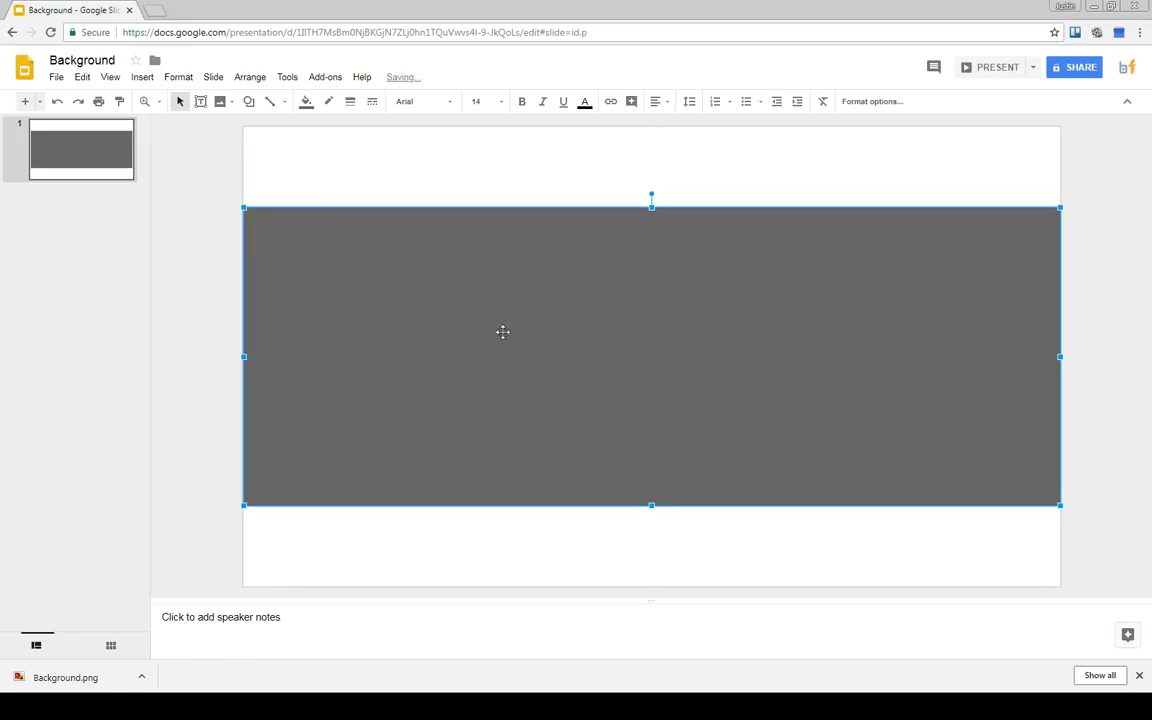
pyautogui.click(547, 188)
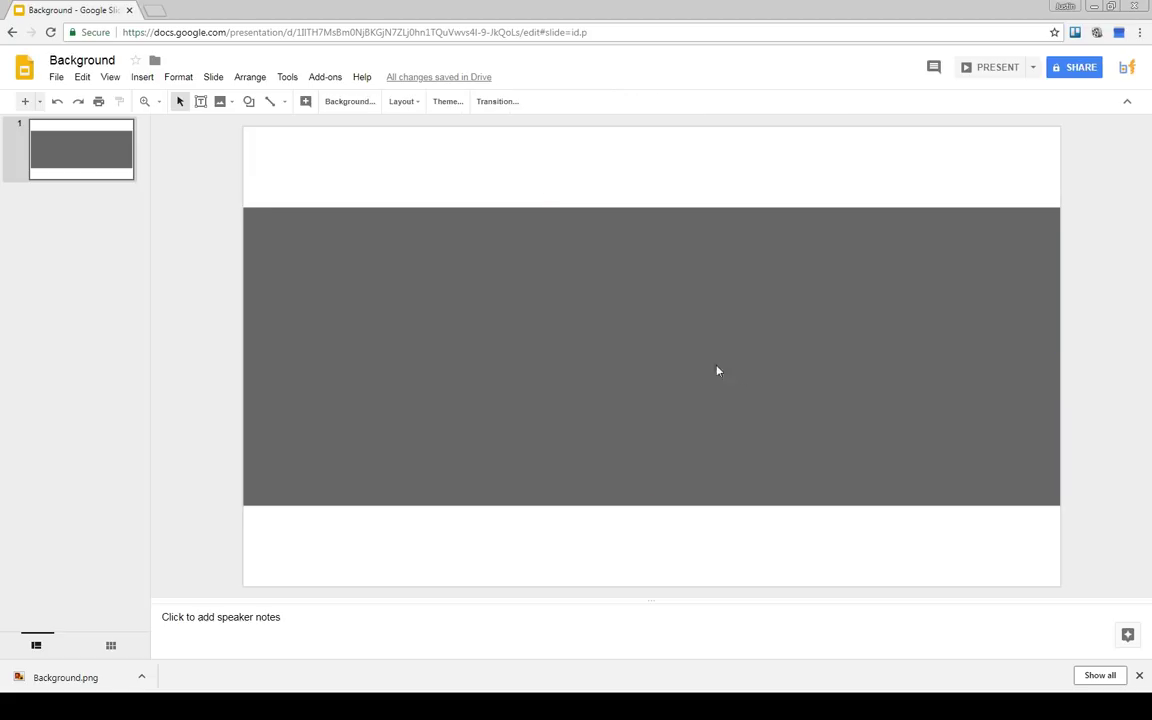
# Step: Add a text box on the grey band reading Blender / For / Blogs on three lines
pyautogui.click(200, 101)
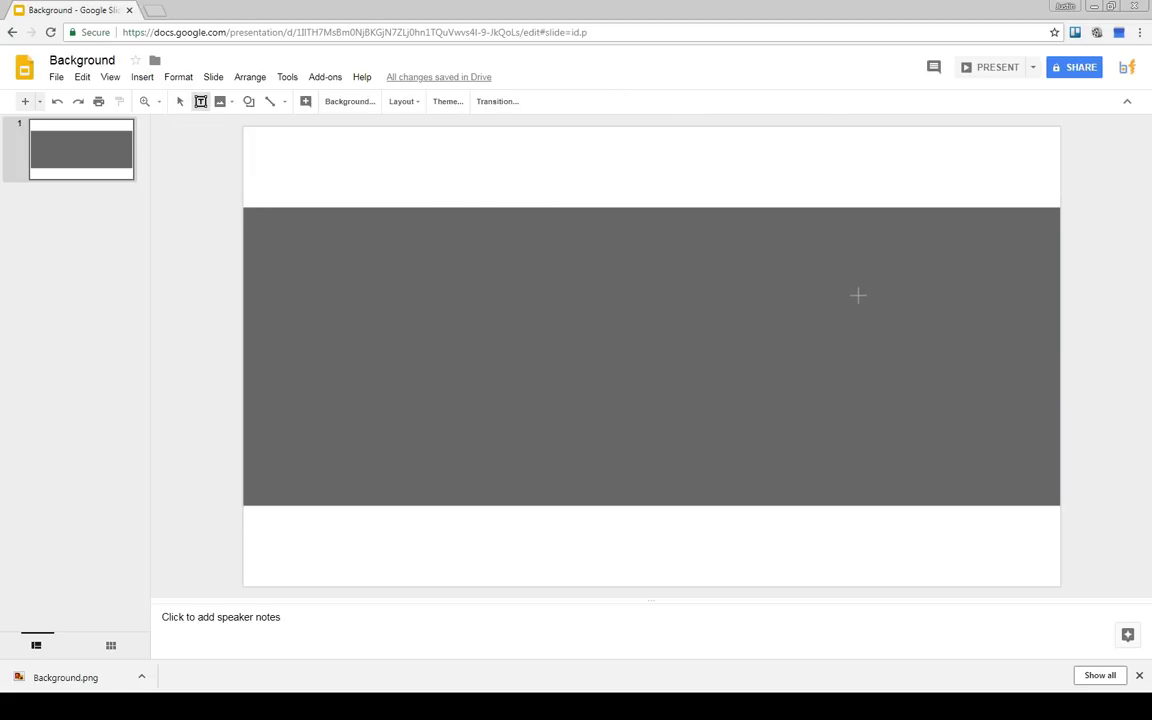
pyautogui.click(703, 291)
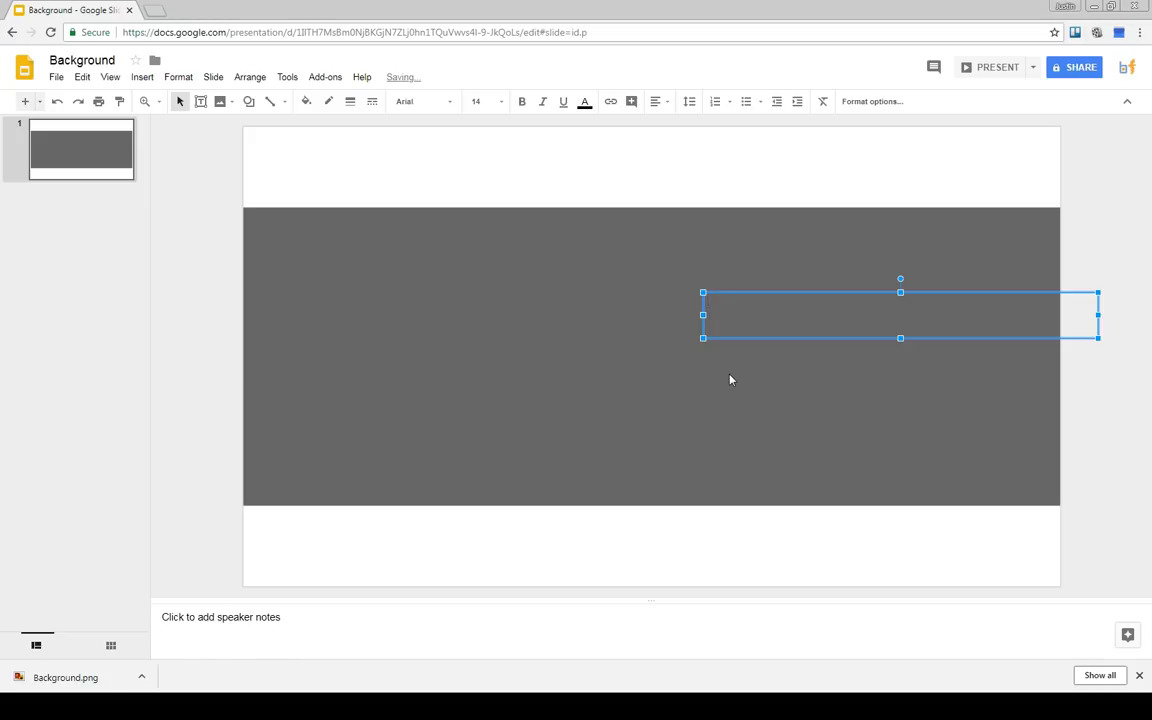
pyautogui.write('Blender')
pyautogui.press('Return')
pyautogui.write('For')
pyautogui.press('Return')
pyautogui.write('Ble')
pyautogui.write('gs')
# Step: Narrow the text box and extend it to the band's full height
pyautogui.click(767, 354)
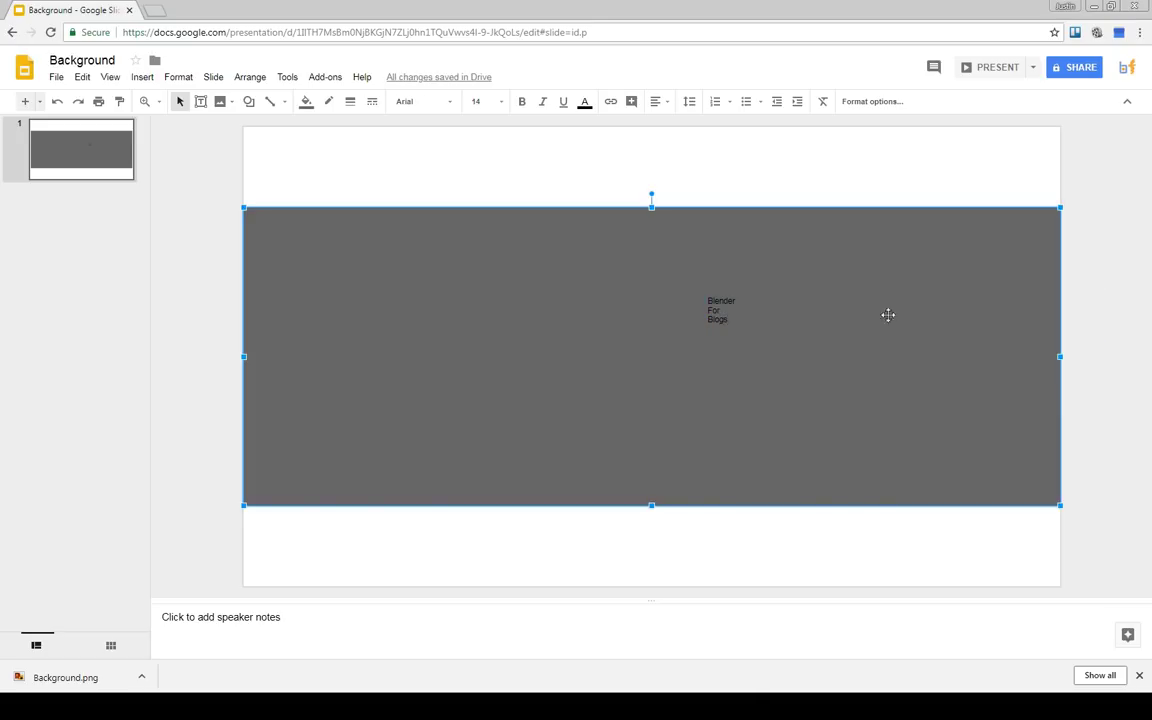
pyautogui.click(787, 322)
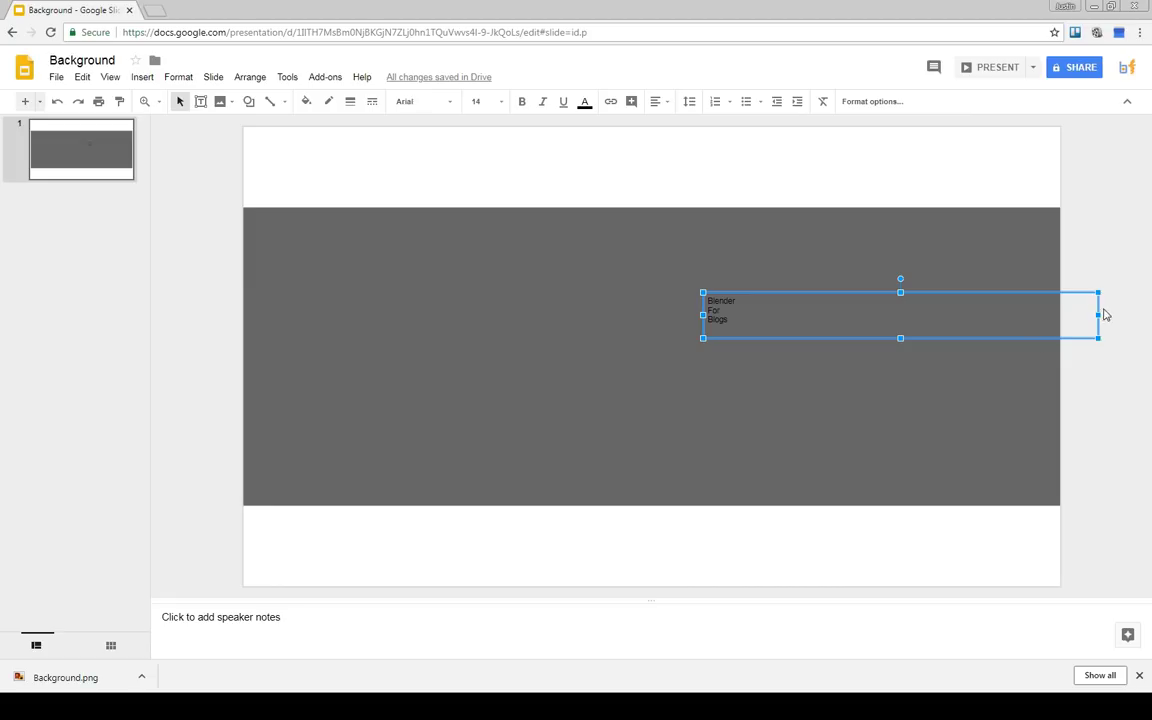
pyautogui.moveTo(1098, 315); pyautogui.dragTo(990, 315)
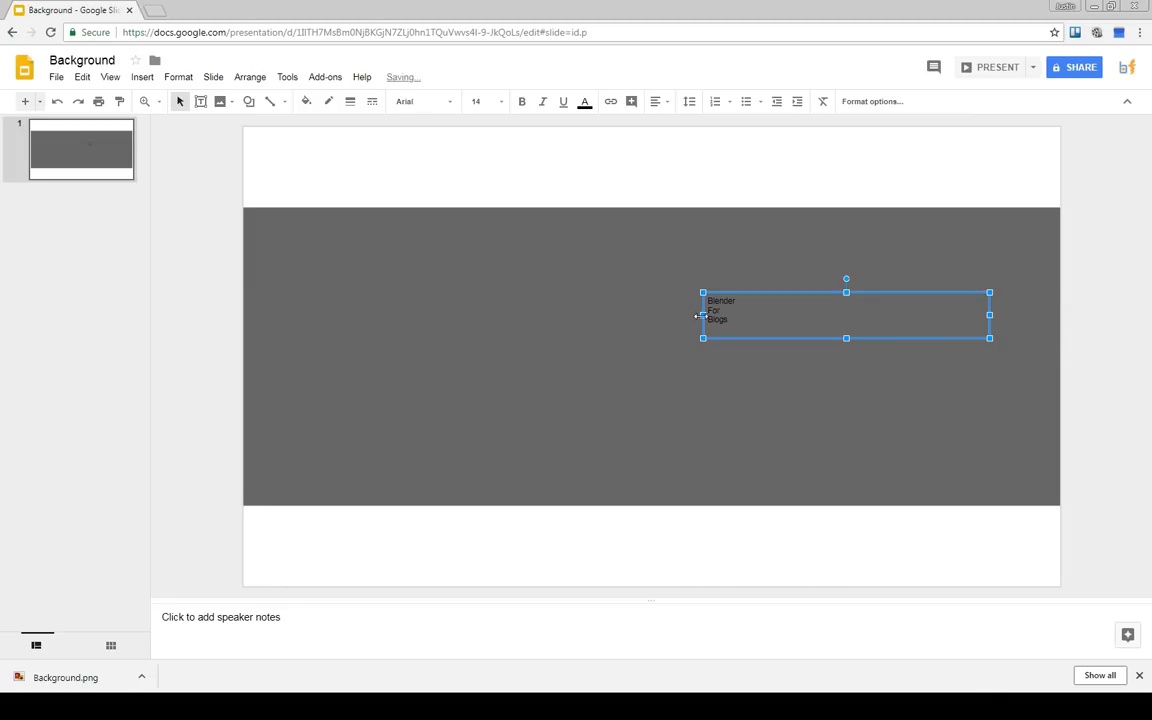
pyautogui.moveTo(698, 315); pyautogui.dragTo(737, 315)
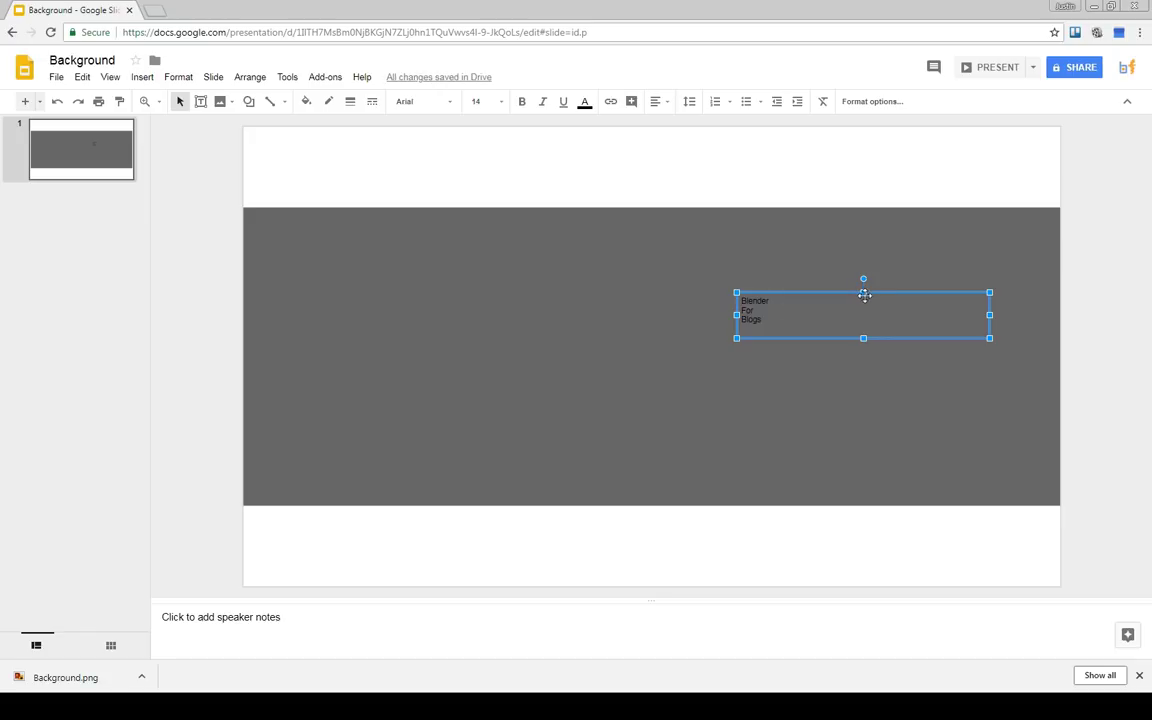
pyautogui.moveTo(864, 294); pyautogui.dragTo(863, 207)
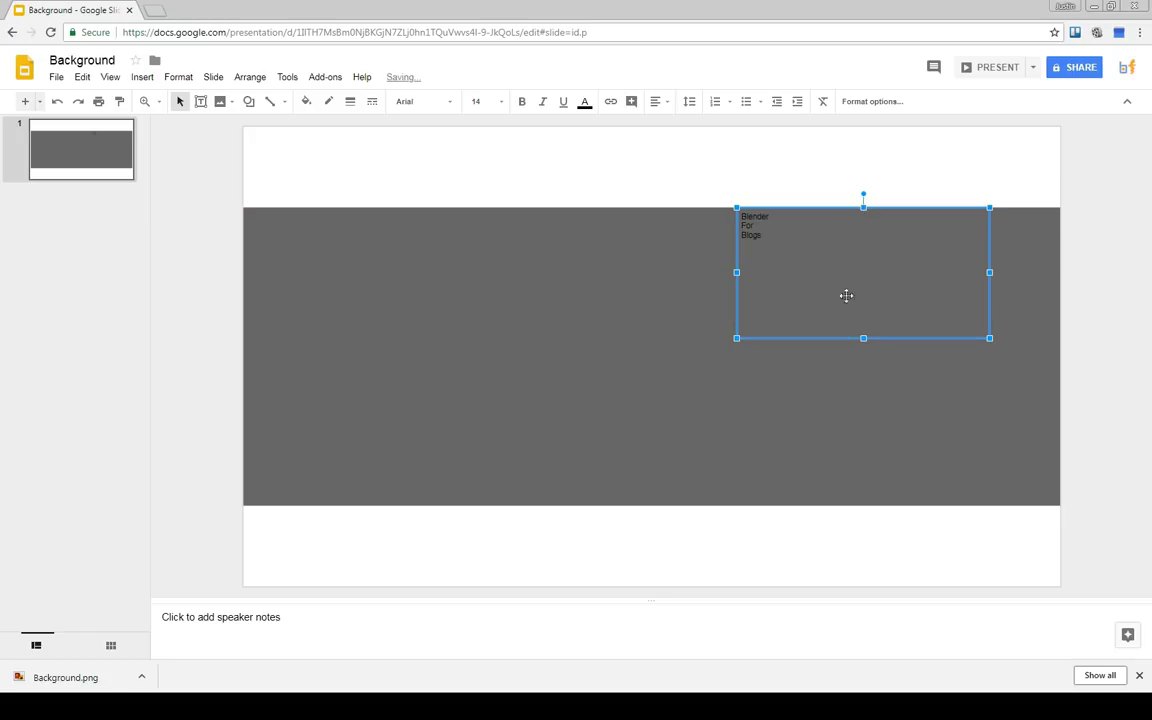
pyautogui.moveTo(863, 338); pyautogui.dragTo(859, 507)
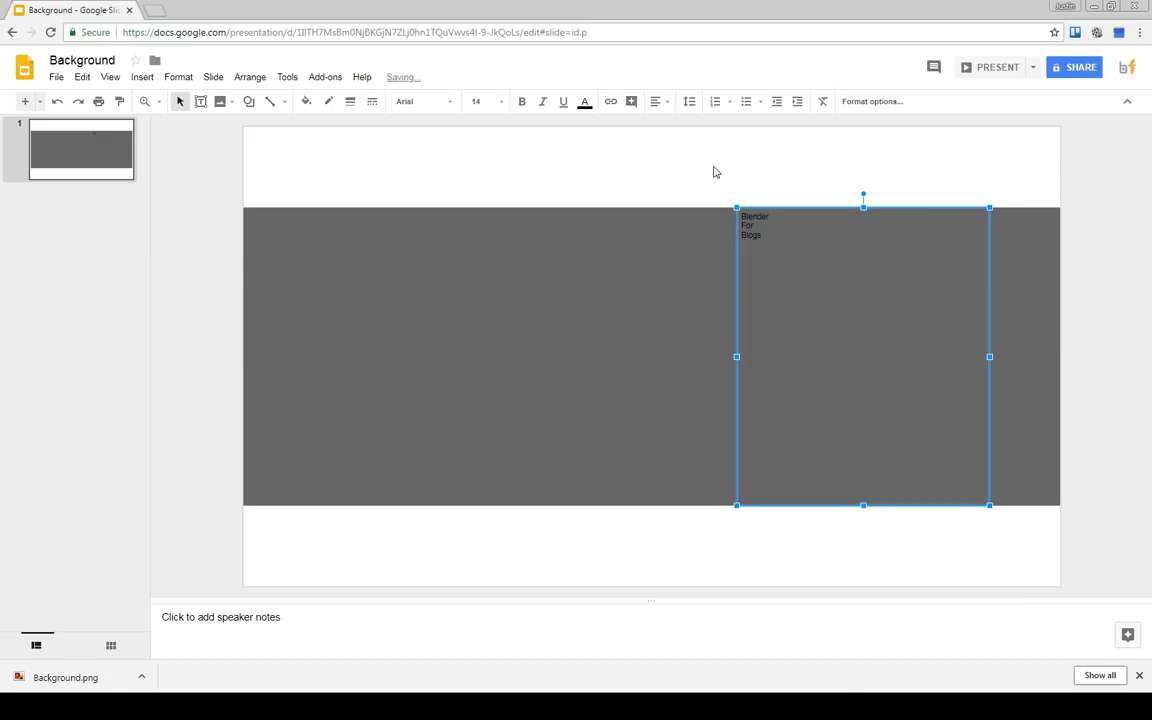
# Step: Centre the text horizontally and vertically in the box
pyautogui.click(669, 104)
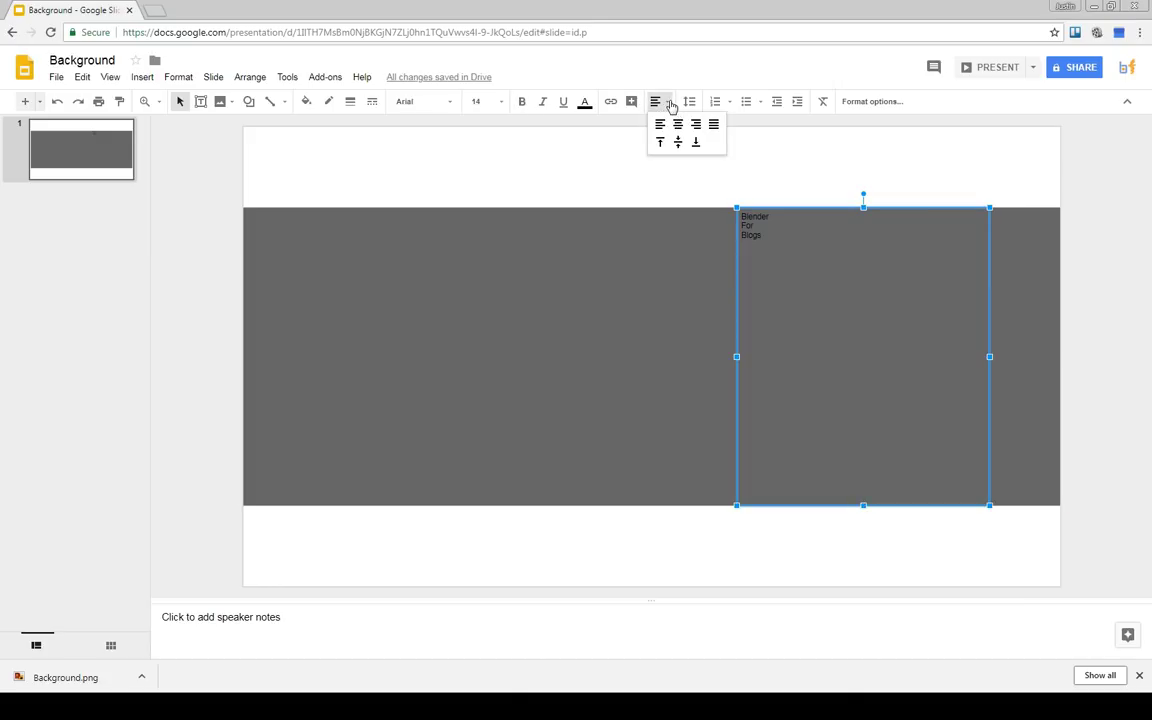
pyautogui.click(679, 126)
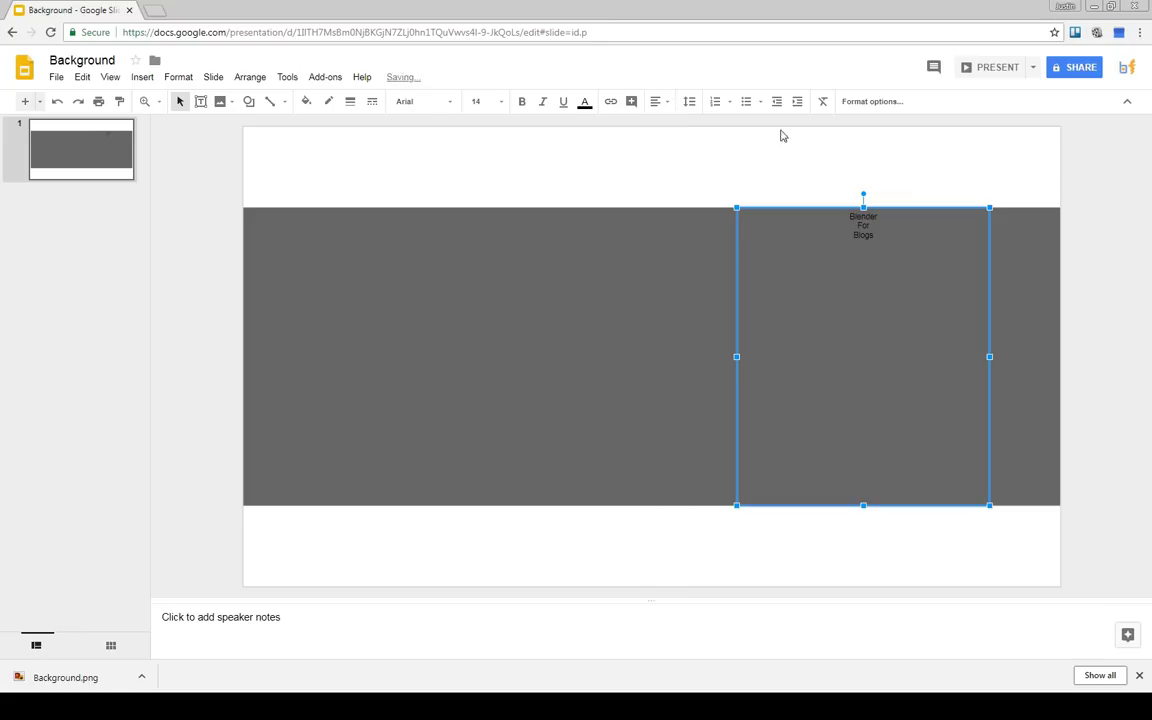
pyautogui.click(669, 103)
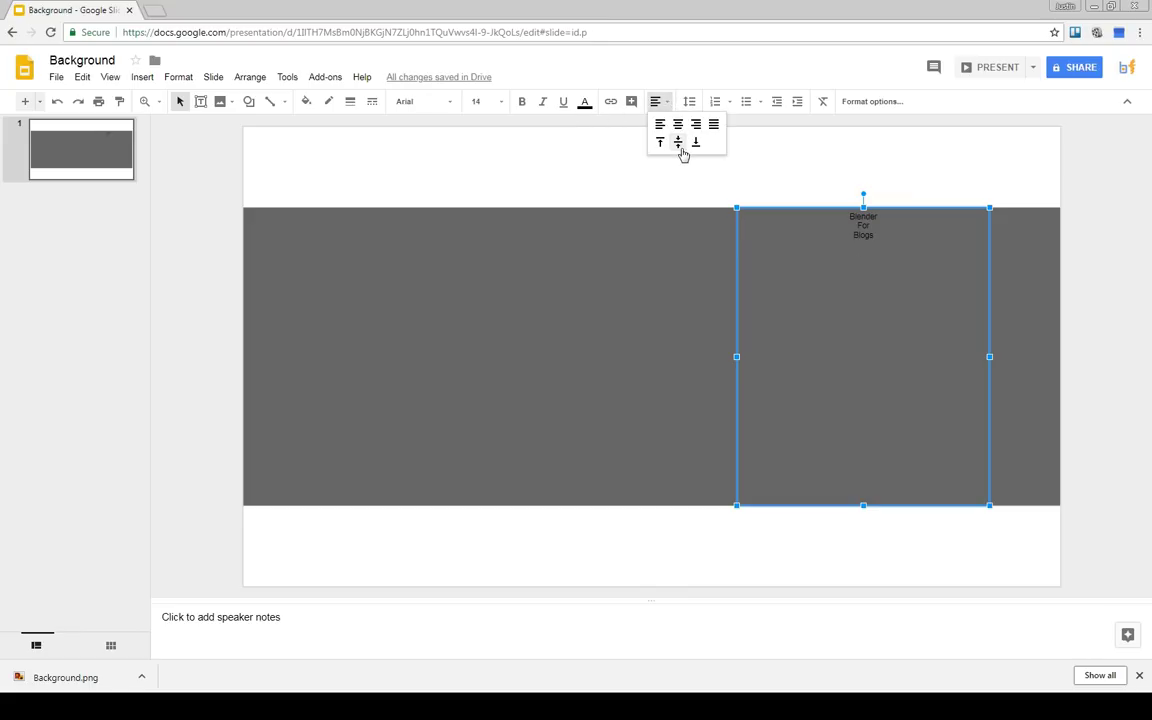
pyautogui.click(679, 144)
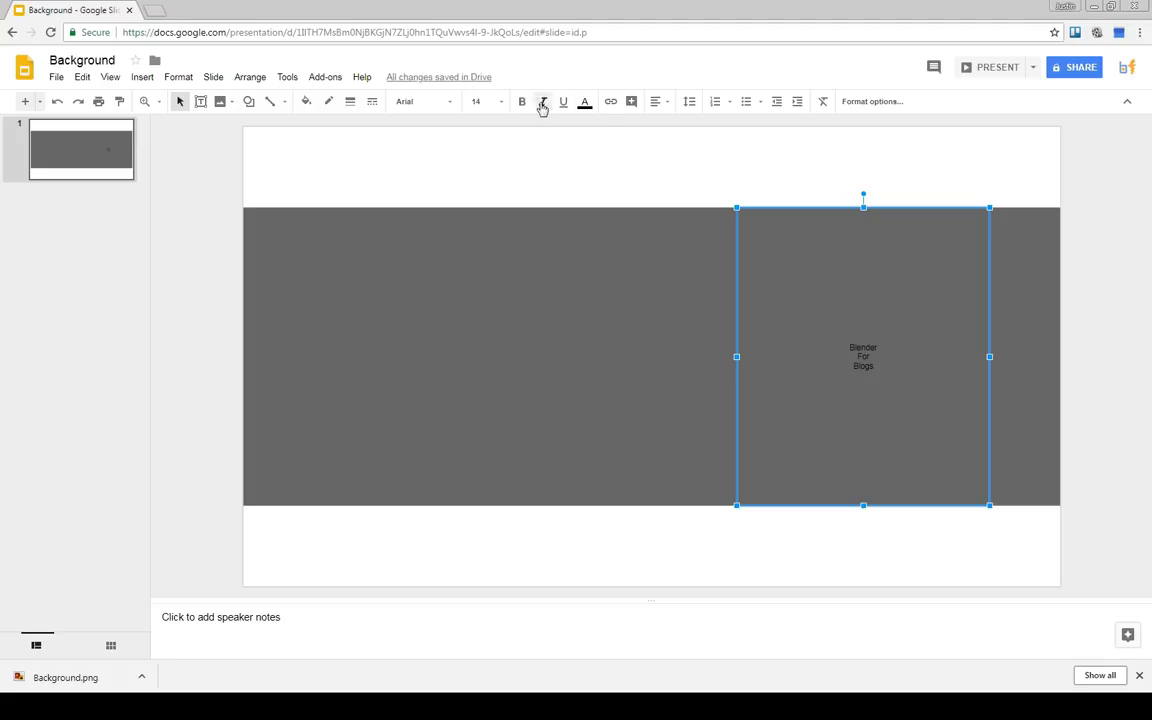
# Step: Make the Blender For Blogs text white and bold
pyautogui.click(587, 104)
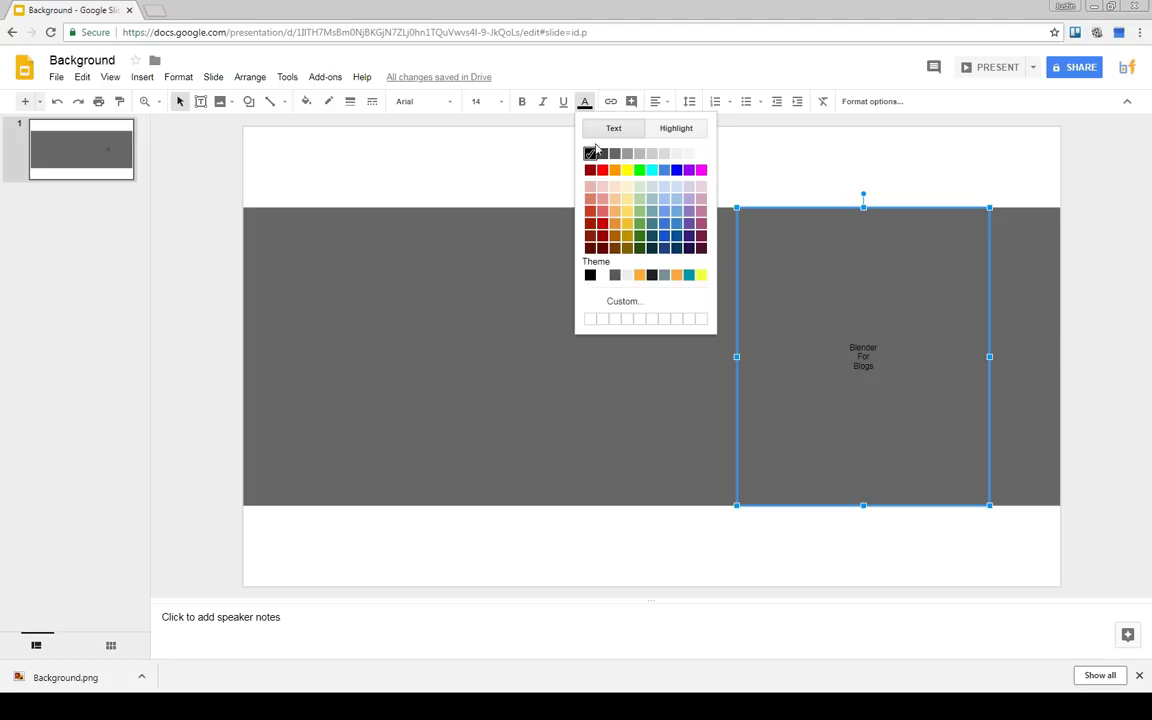
pyautogui.click(701, 155)
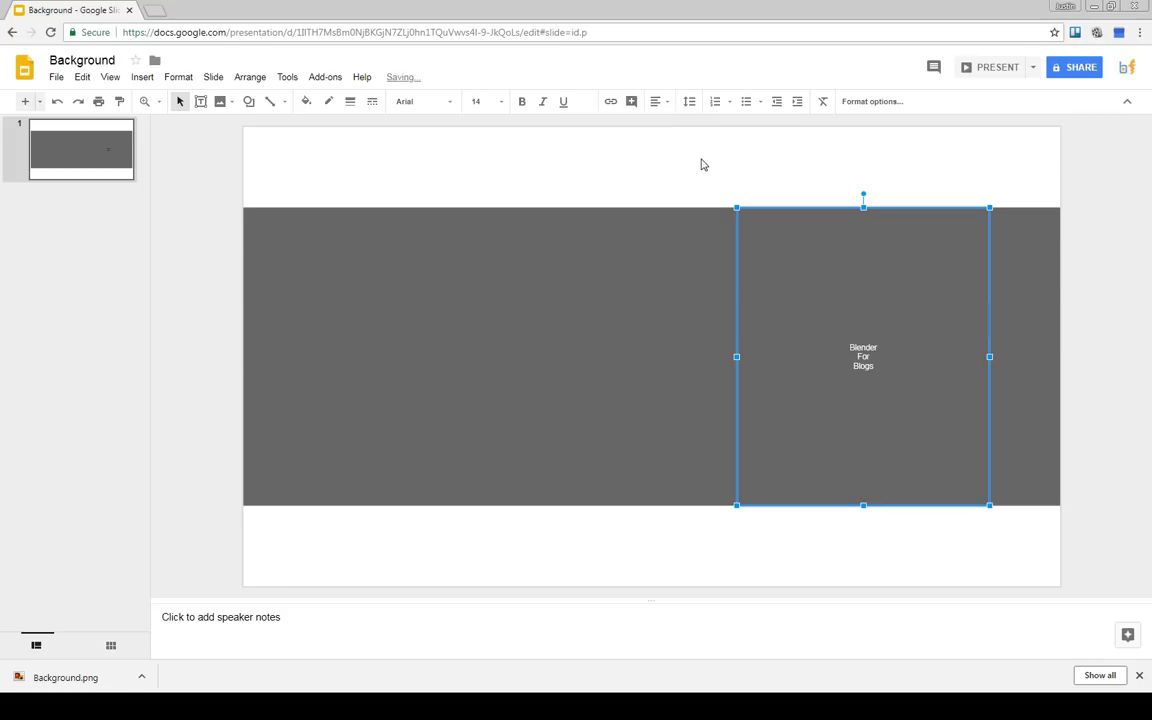
pyautogui.click(522, 102)
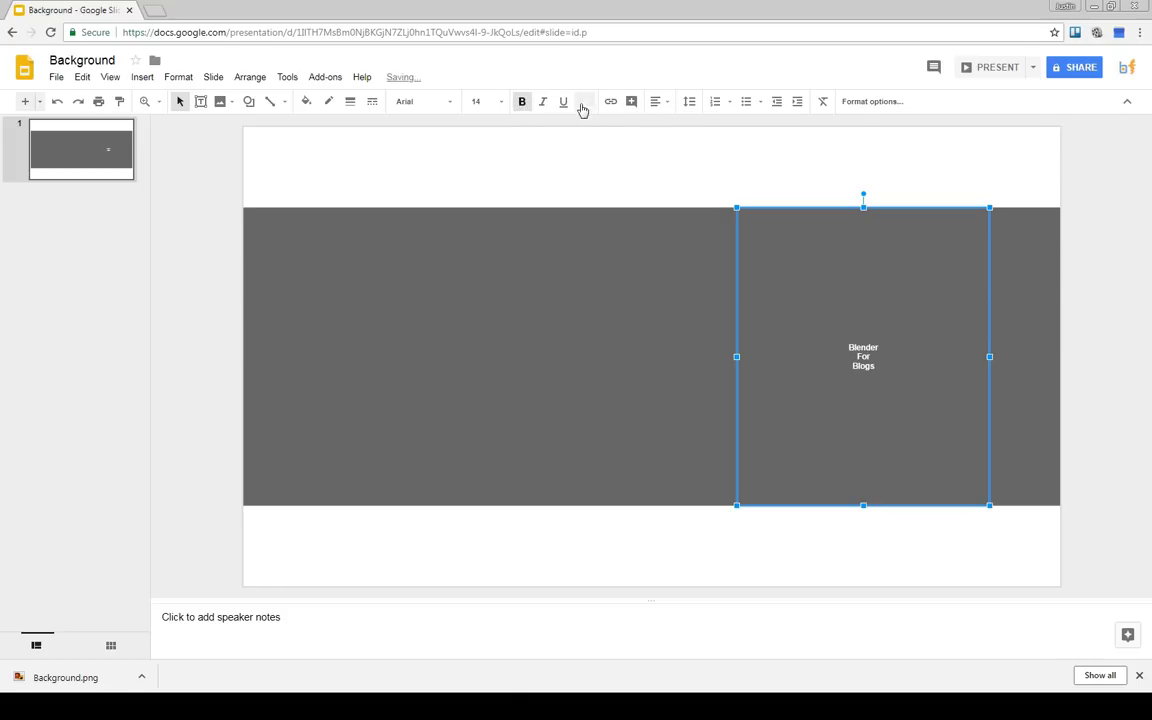
# Step: Increase the font size to 60 pt and deselect the text box
pyautogui.click(501, 102)
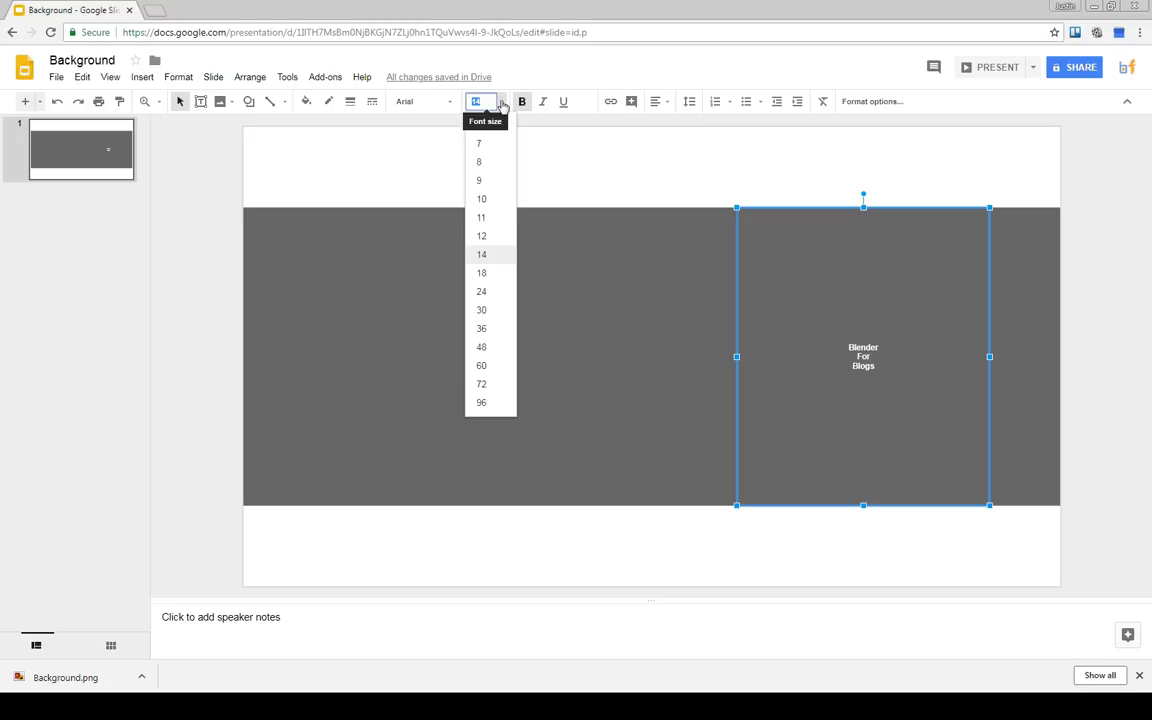
pyautogui.click(481, 328)
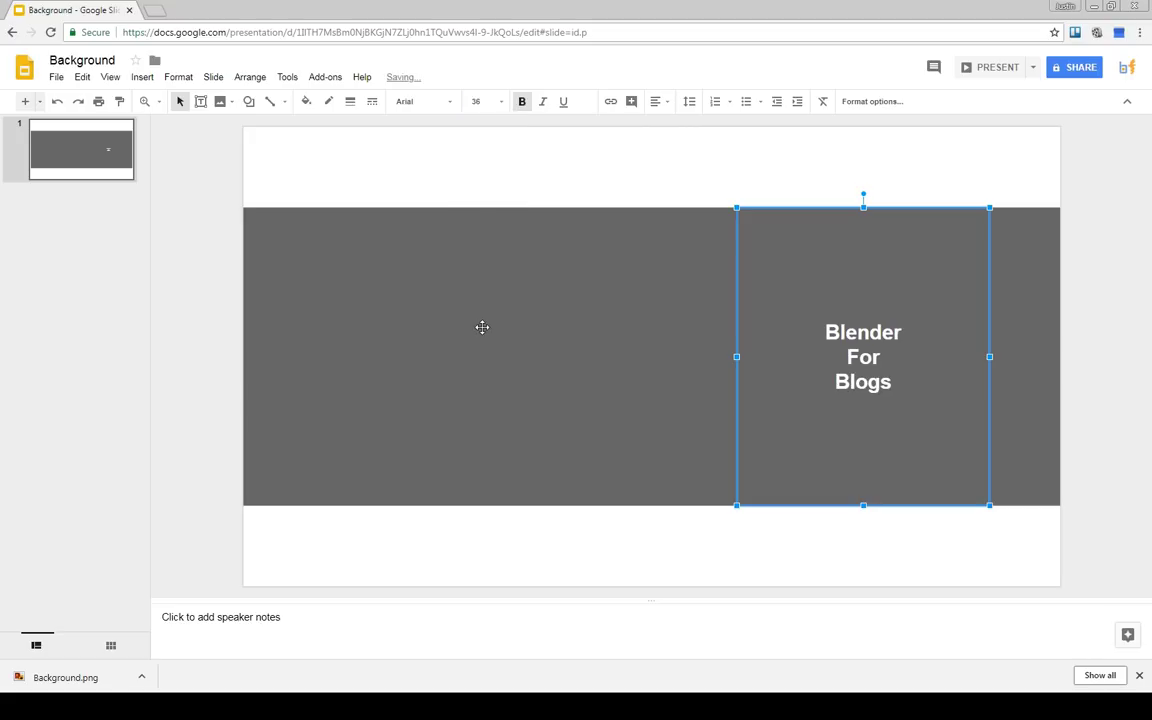
pyautogui.click(500, 103)
pyautogui.click(482, 348)
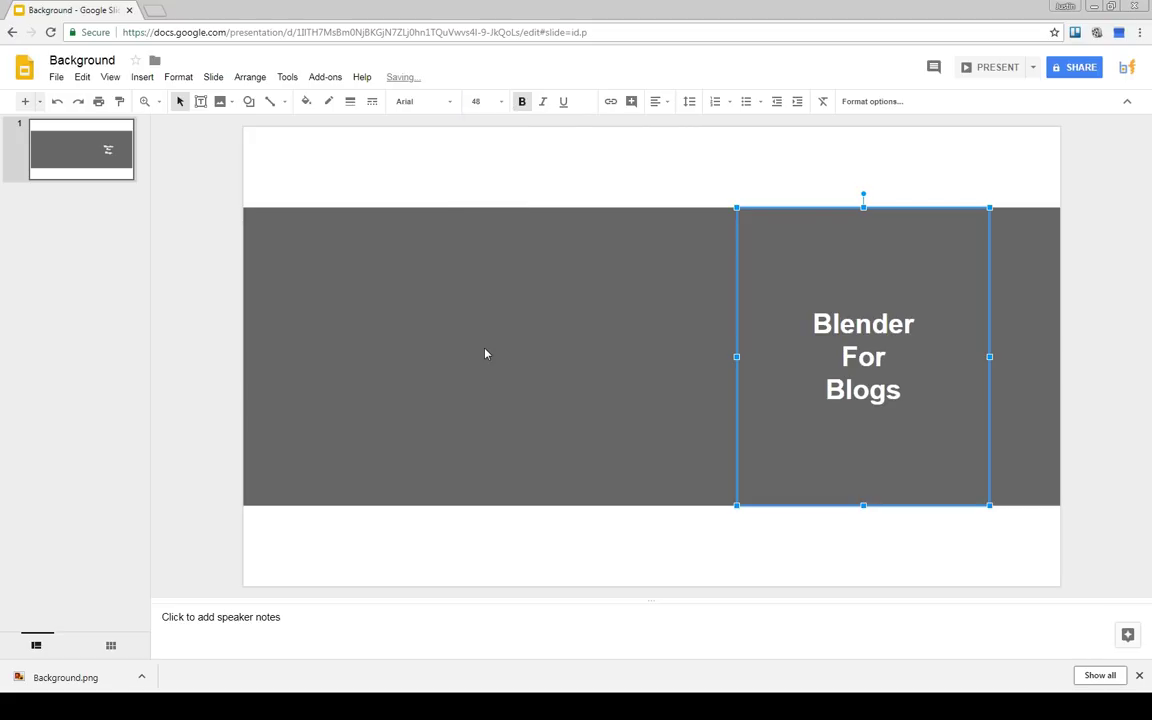
pyautogui.click(503, 103)
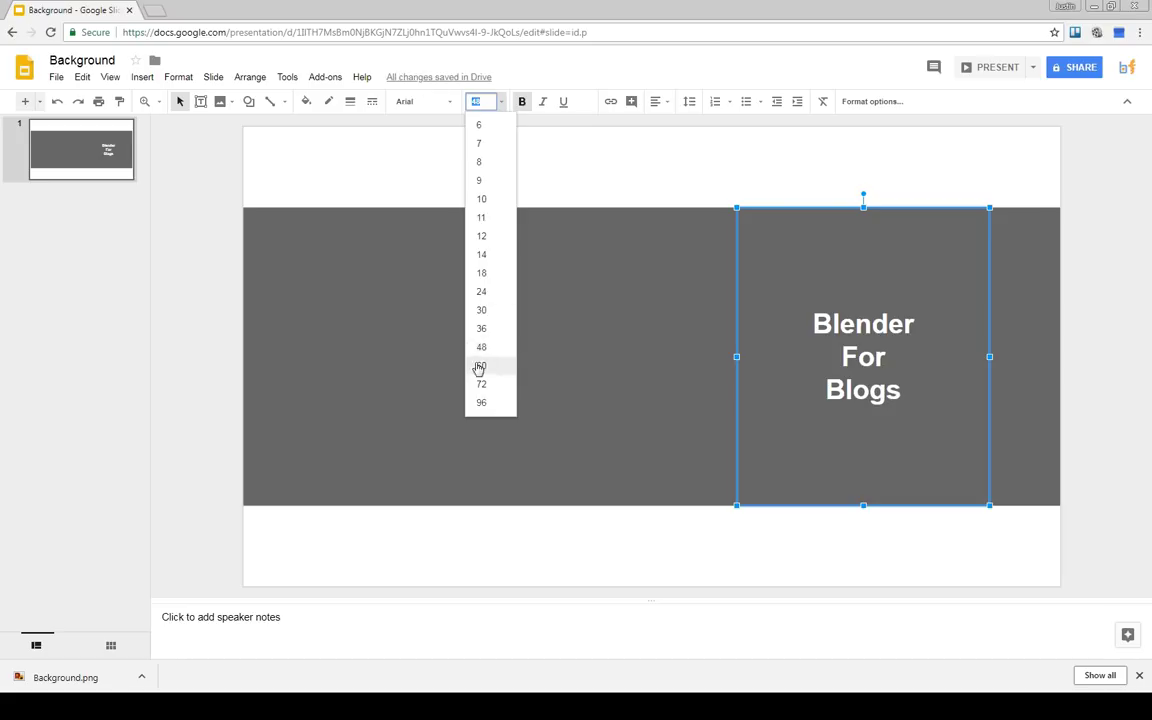
pyautogui.click(484, 368)
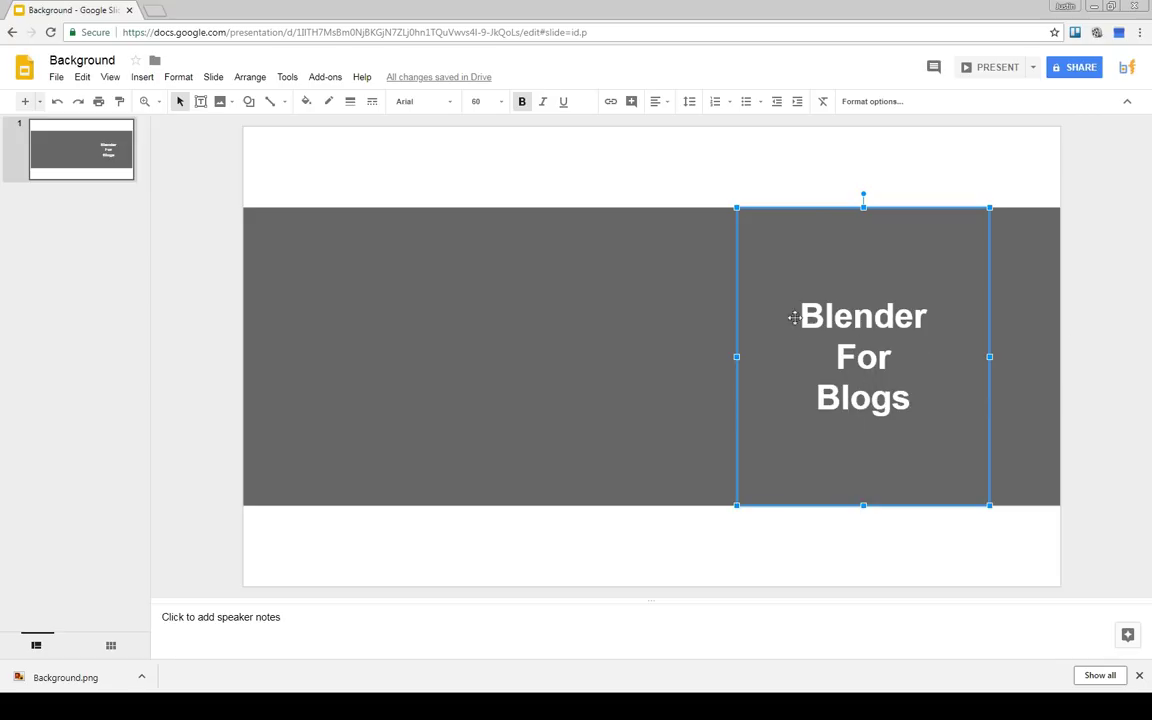
pyautogui.click(1096, 302)
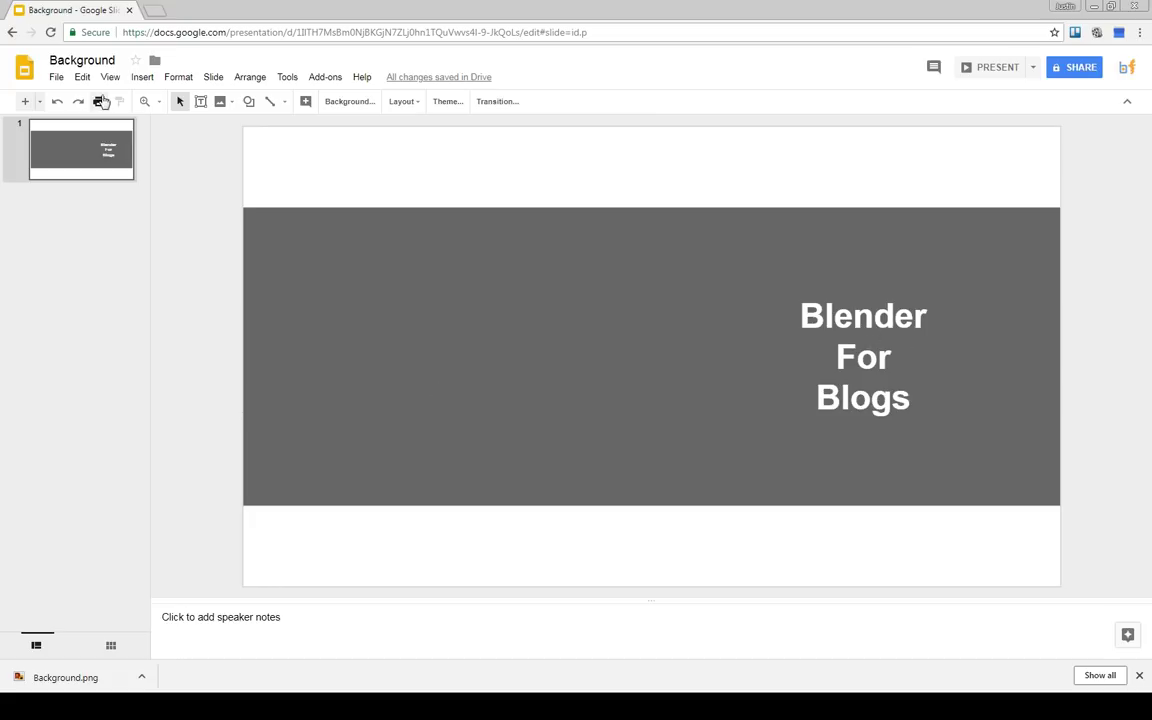
# Step: Download the slide as a PNG named Background.png in the Graphics folder
pyautogui.click(56, 80)
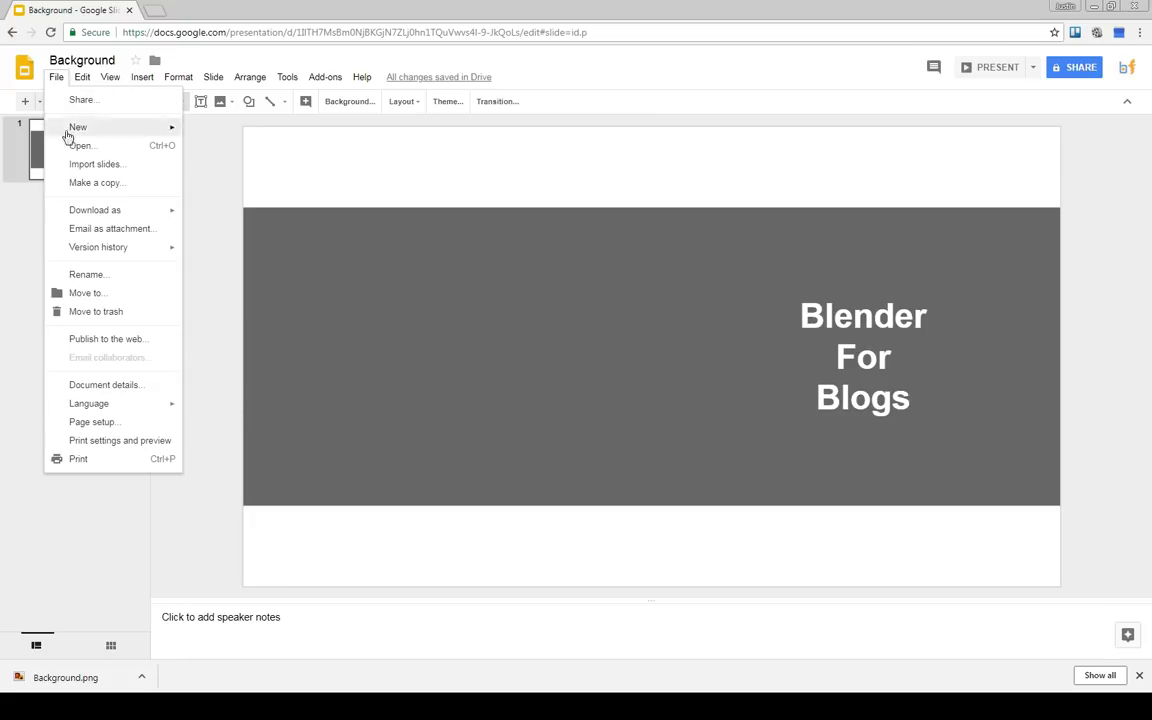
pyautogui.moveTo(82, 198)
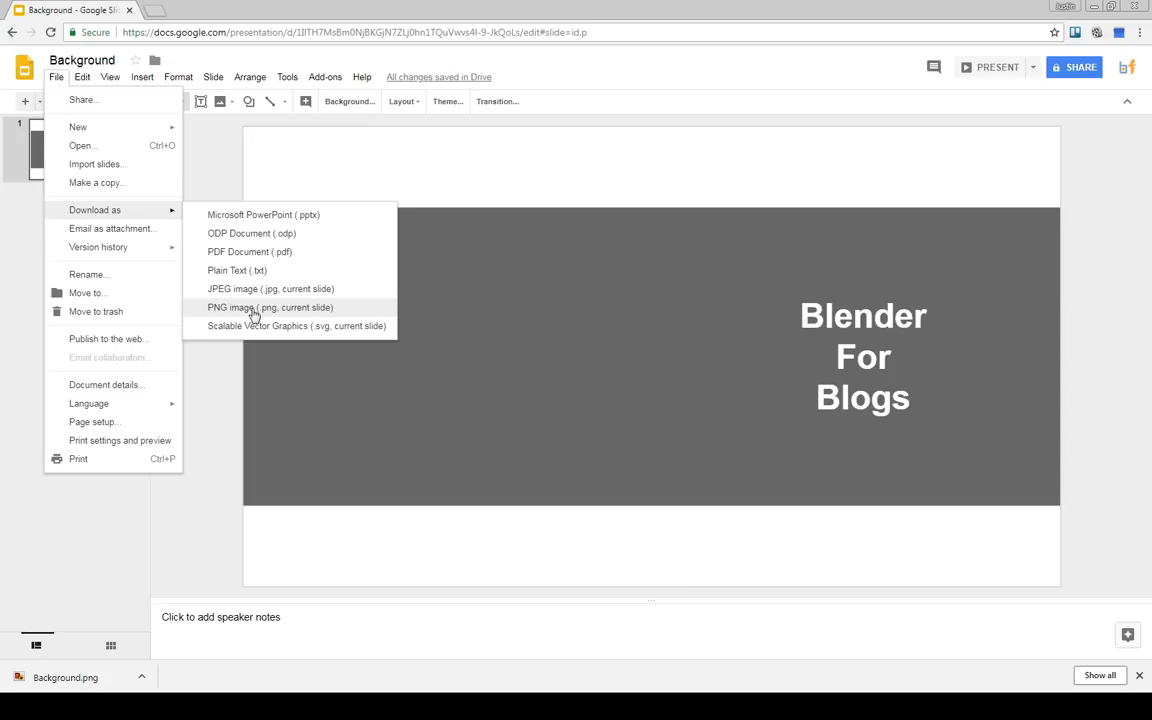
pyautogui.click(254, 313)
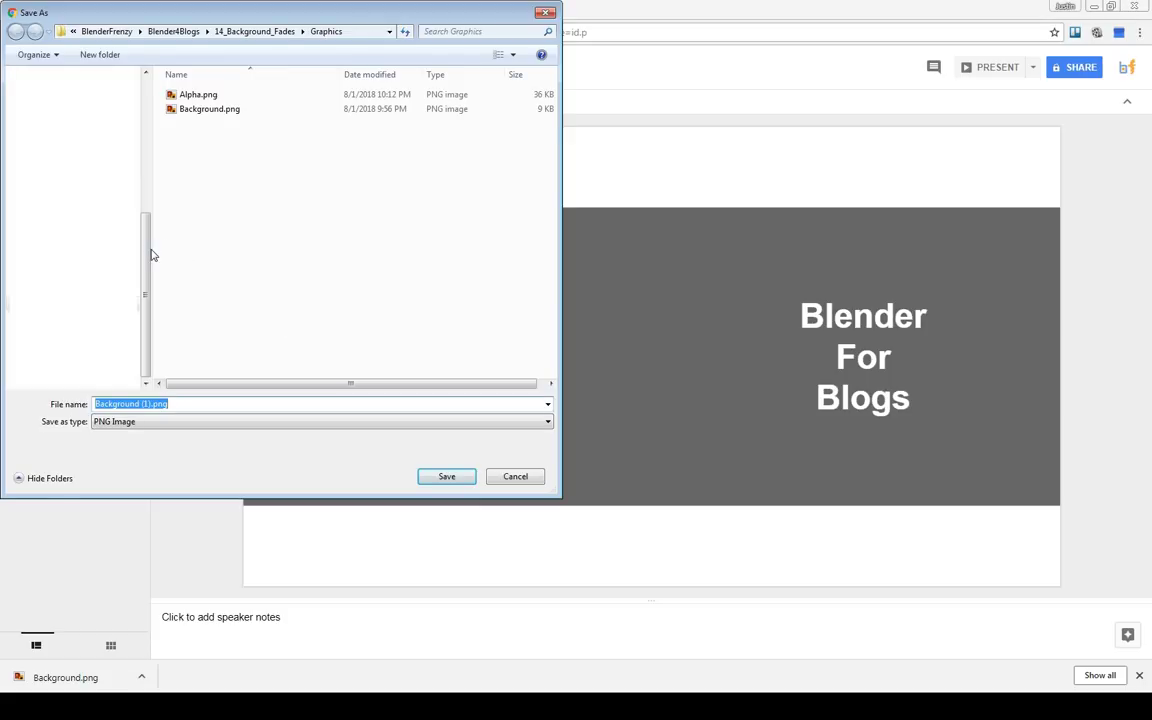
pyautogui.click(96, 404)
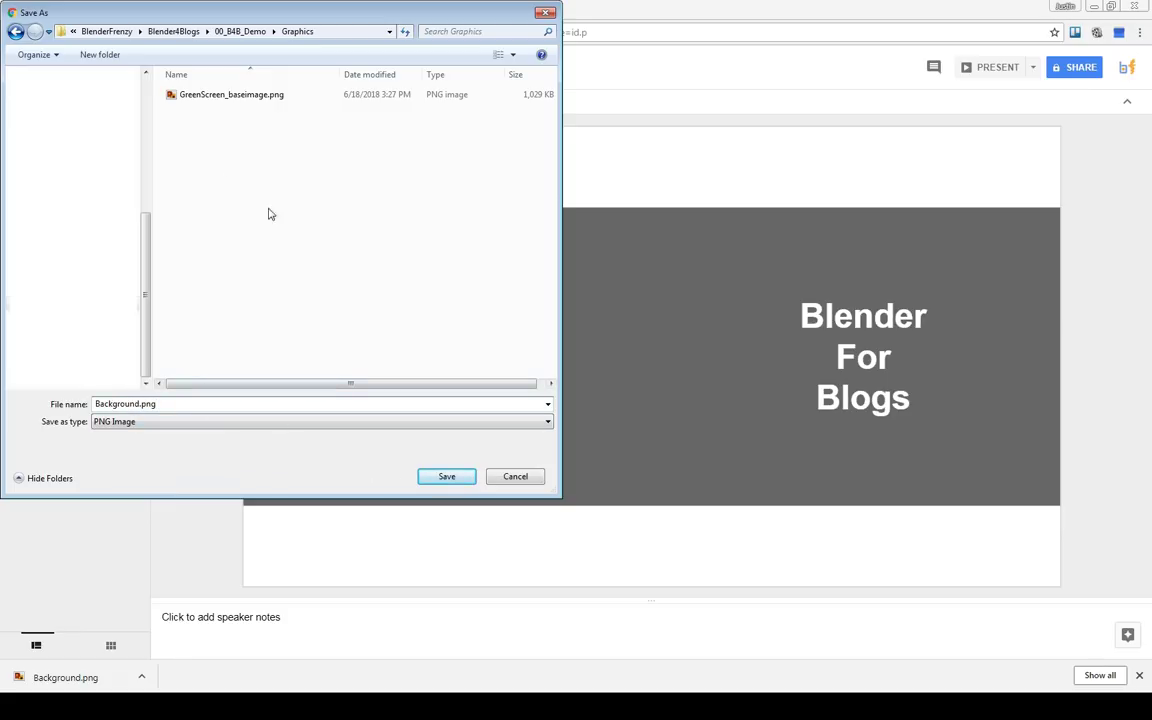
pyautogui.click(447, 477)
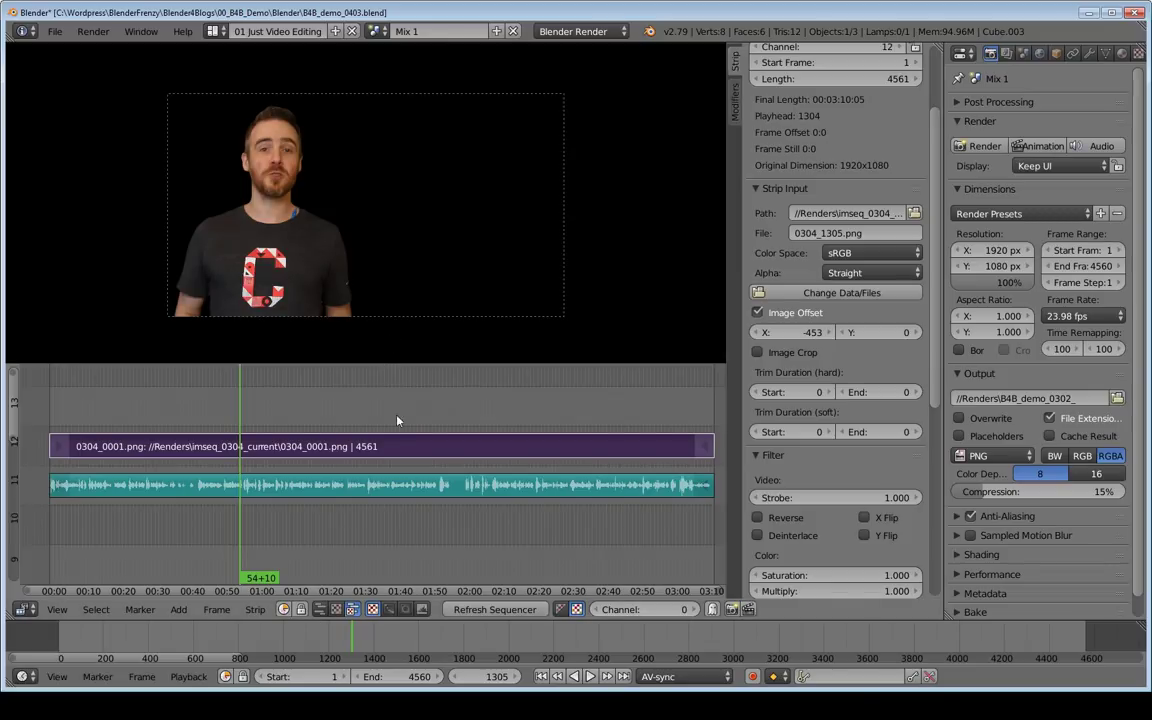
# Step: Add Background.png from 00_B4B_Demo\Graphics as an image strip at the first frame
pyautogui.hotkey('shift', 'Left')
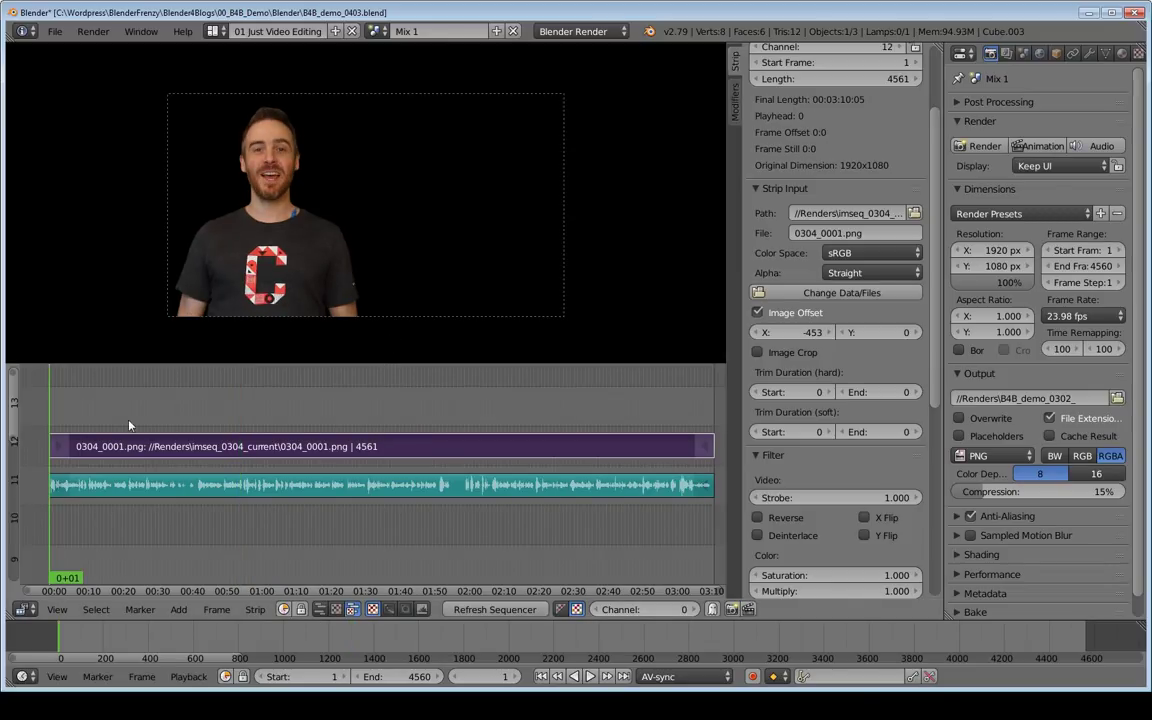
pyautogui.hotkey('shift', 'a')
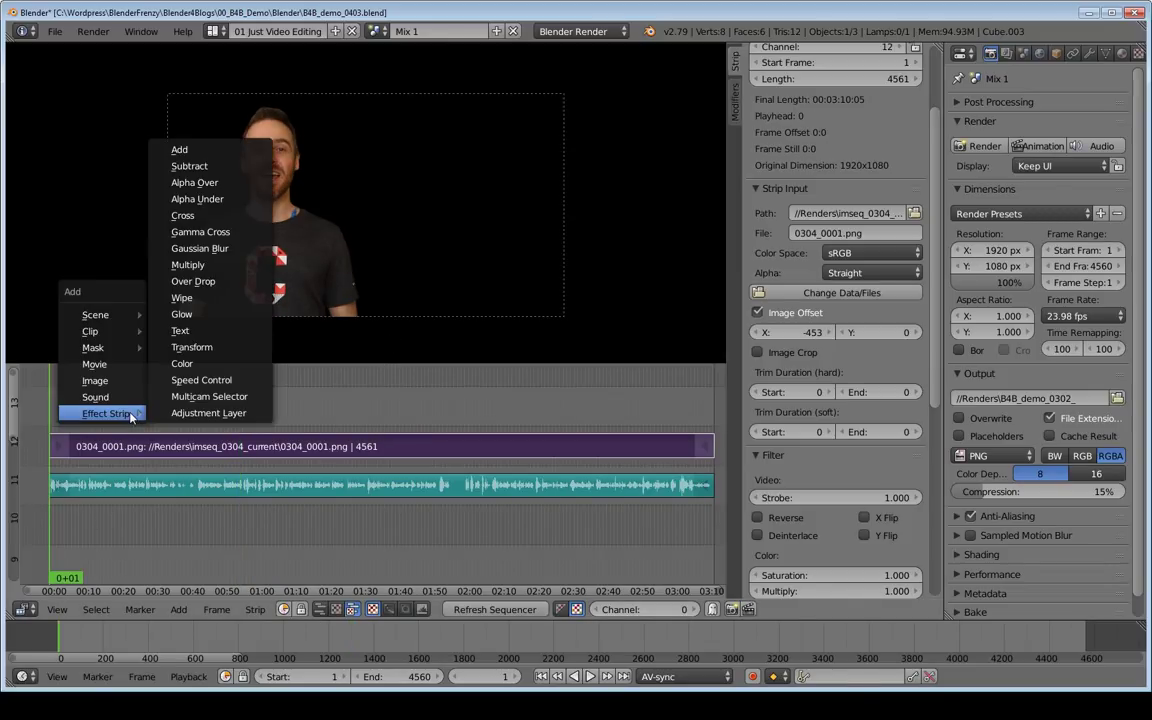
pyautogui.click(114, 388)
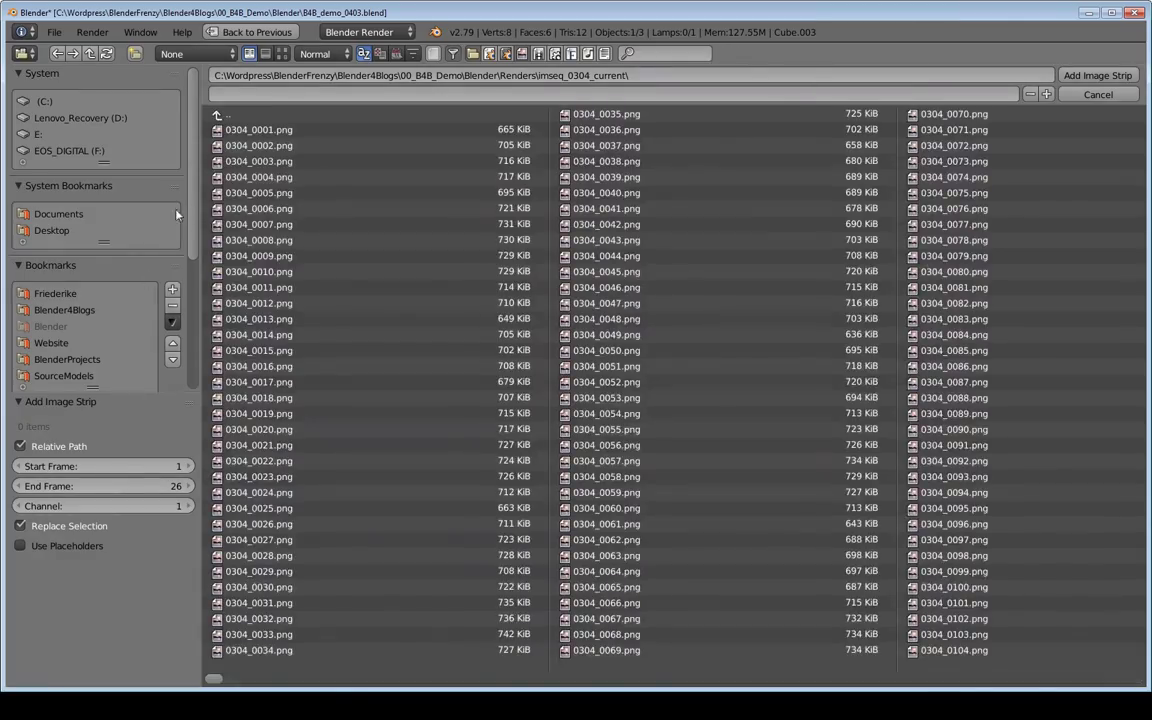
pyautogui.click(224, 116)
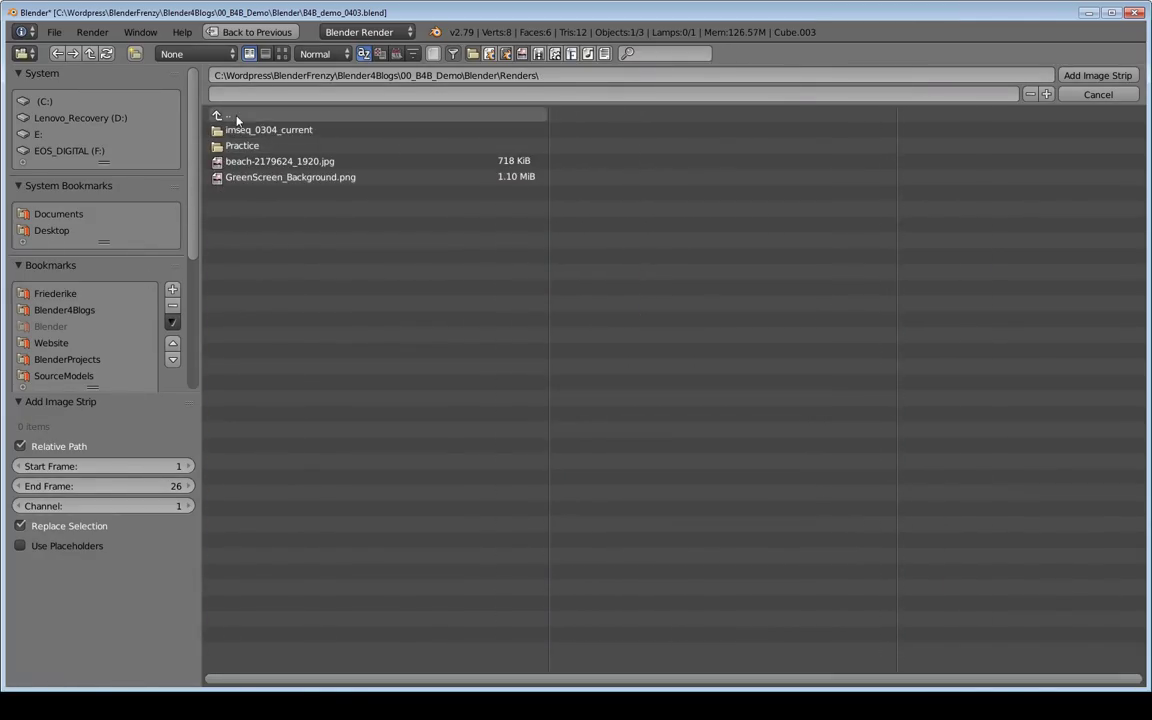
pyautogui.click(224, 116)
pyautogui.click(227, 117)
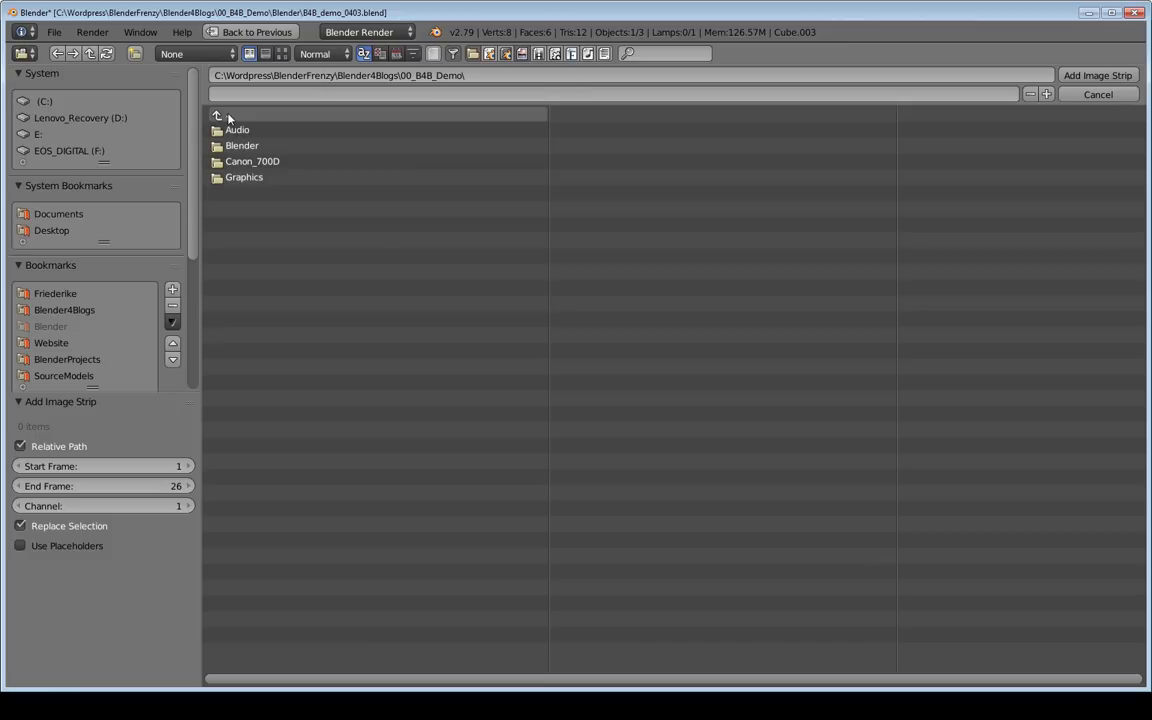
pyautogui.click(244, 177)
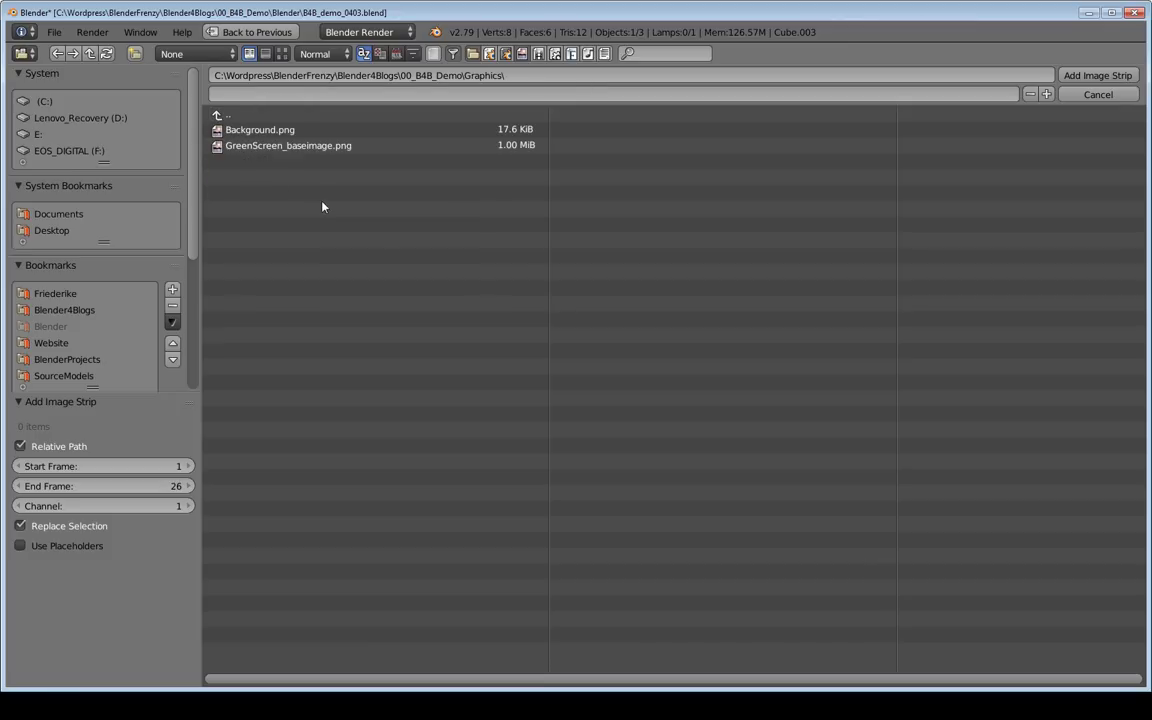
pyautogui.doubleClick(244, 131)
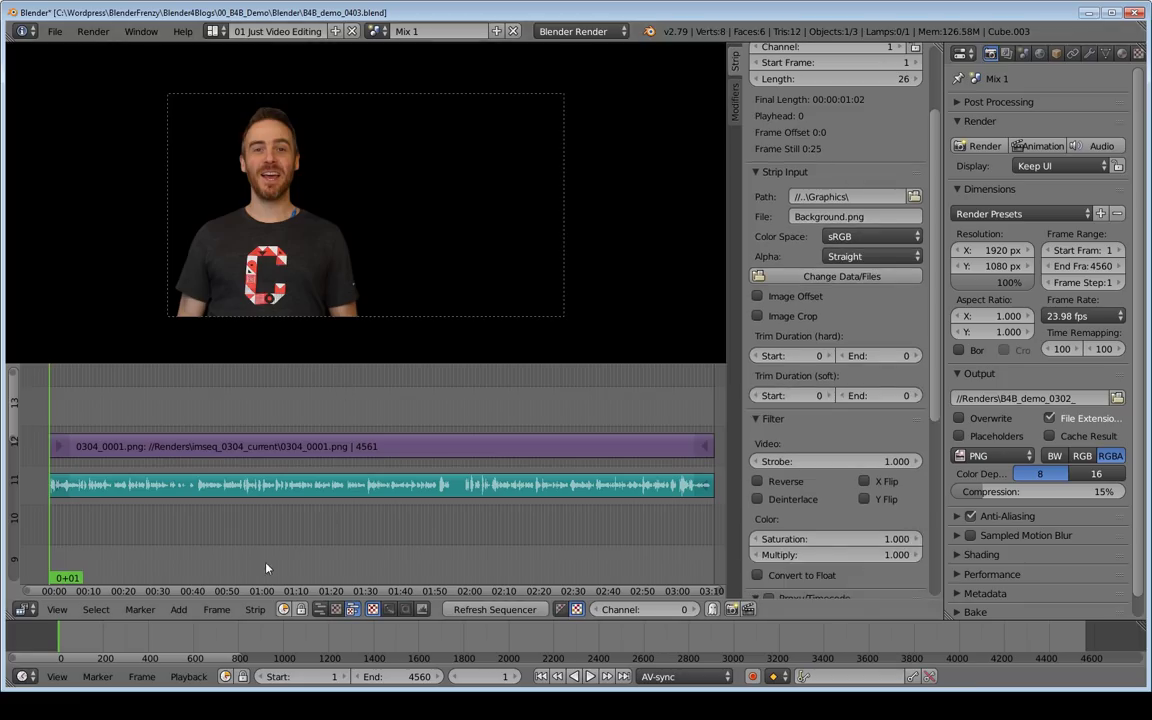
pyautogui.click(497, 610)
# Step: Set the Background.png strip's channel to 10 in the Edit Strip panel
pyautogui.scroll(3, 800, 170)
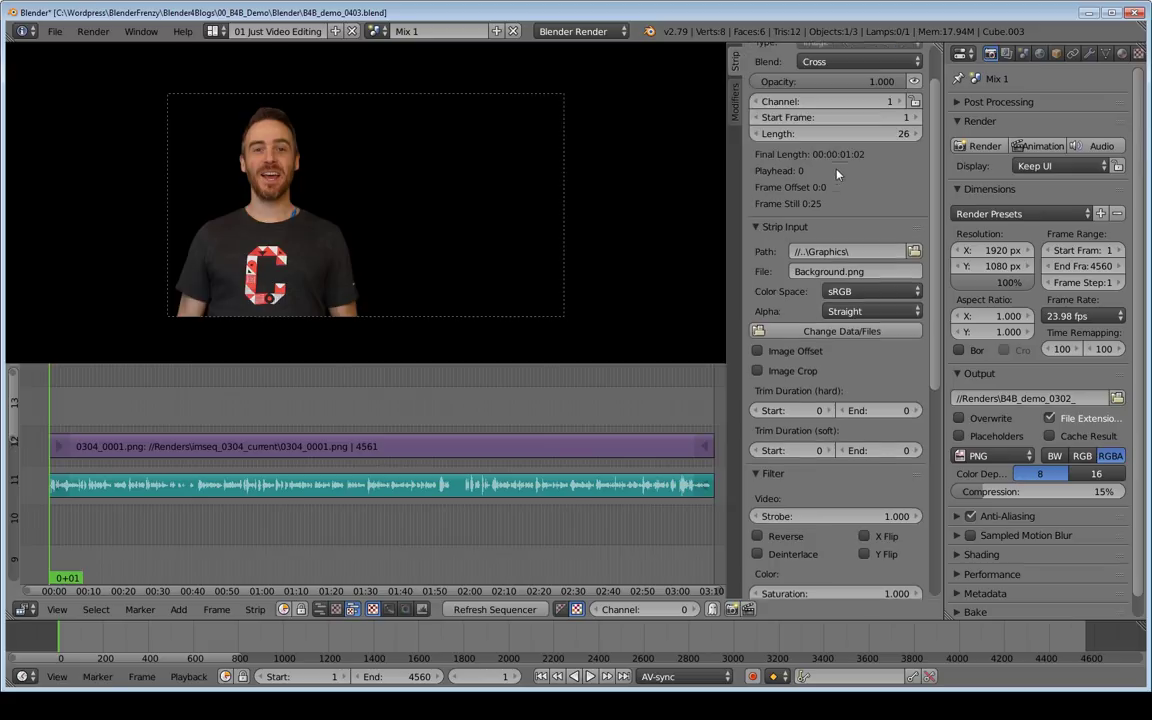
pyautogui.click(800, 156)
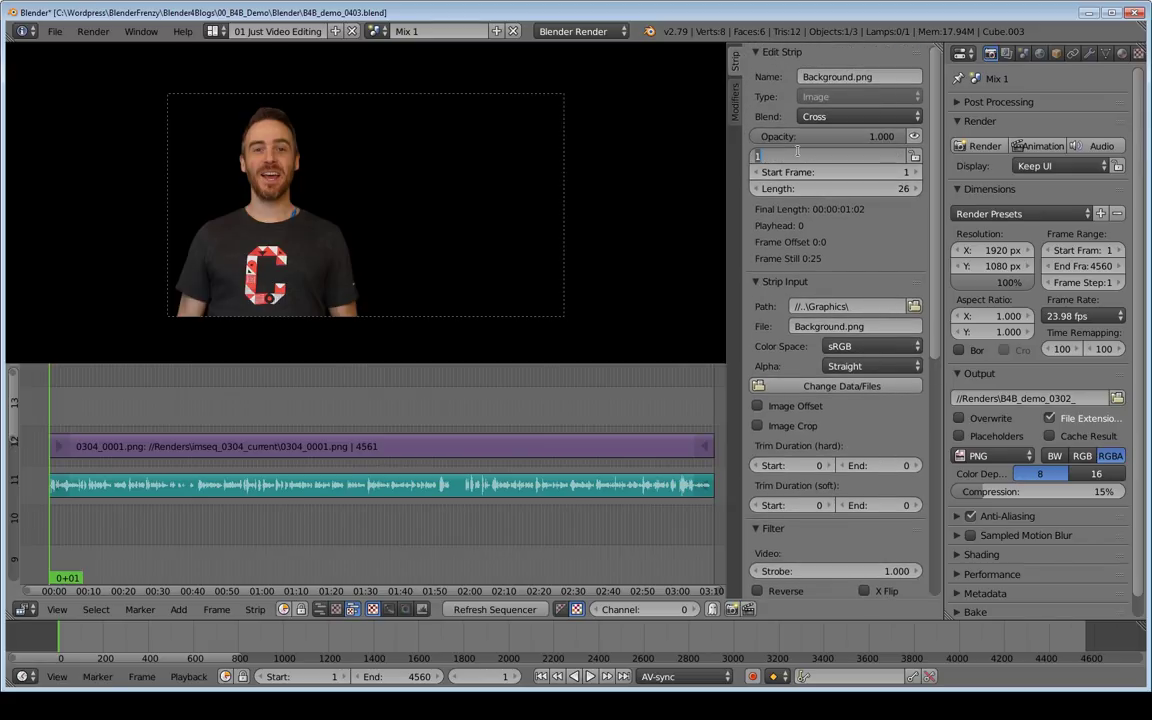
pyautogui.write('10')
pyautogui.press('Return')
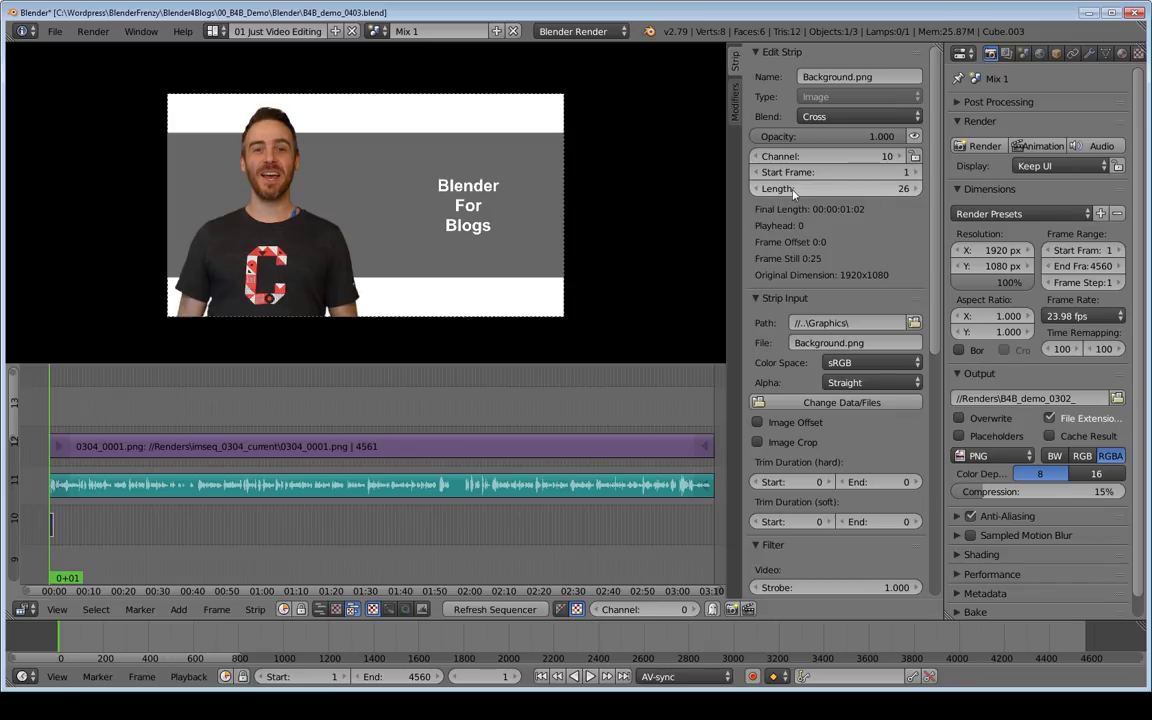
# Step: Stretch the background strip to 4560 frames, then scrub and play back to check the composite
pyautogui.write('4560')
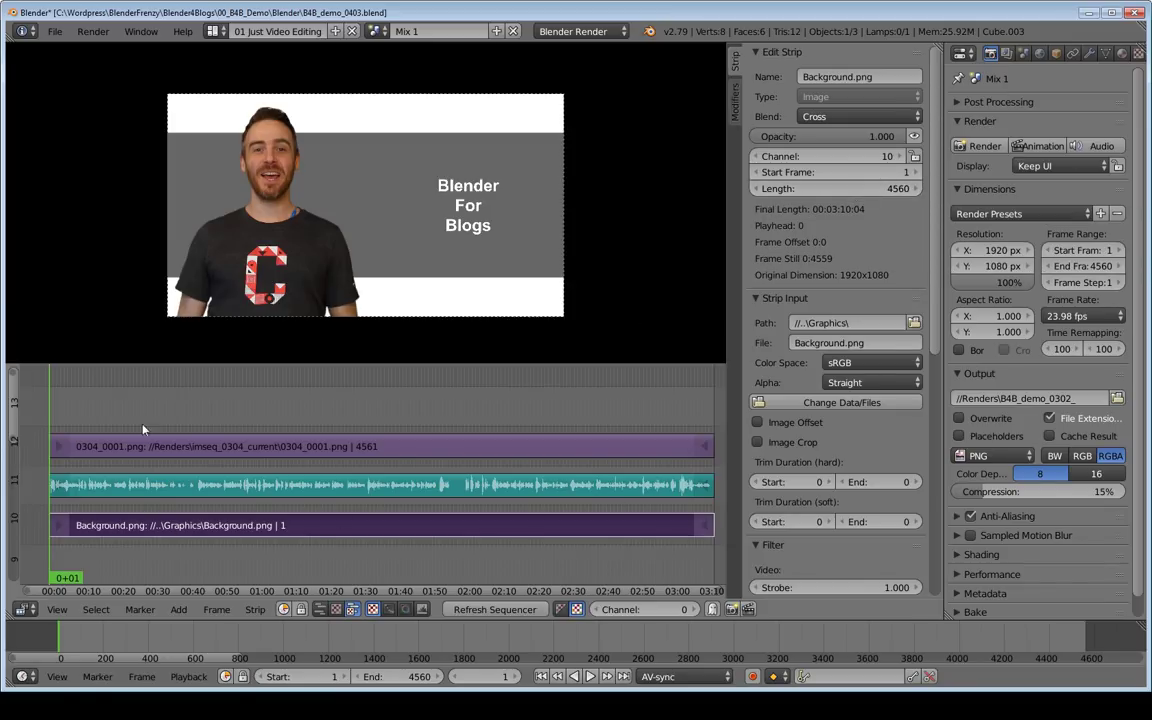
pyautogui.moveTo(141, 395); pyautogui.dragTo(172, 413)
pyautogui.hotkey('alt', 'a')
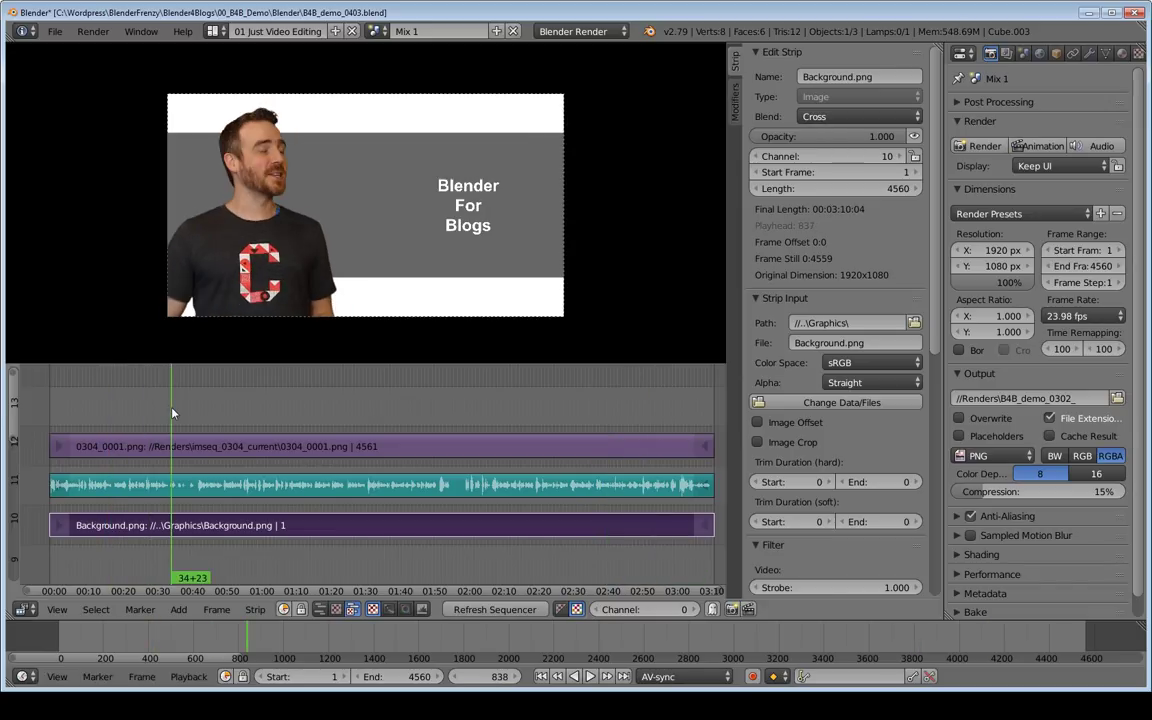
# Step: Move the Background.png strip down to channel 7 and fit all strips in the timeline view
pyautogui.keyDown('ctrl'); pyautogui.moveTo(447, 415); pyautogui.dragTo(435, 568, button='middle'); pyautogui.keyUp('ctrl')
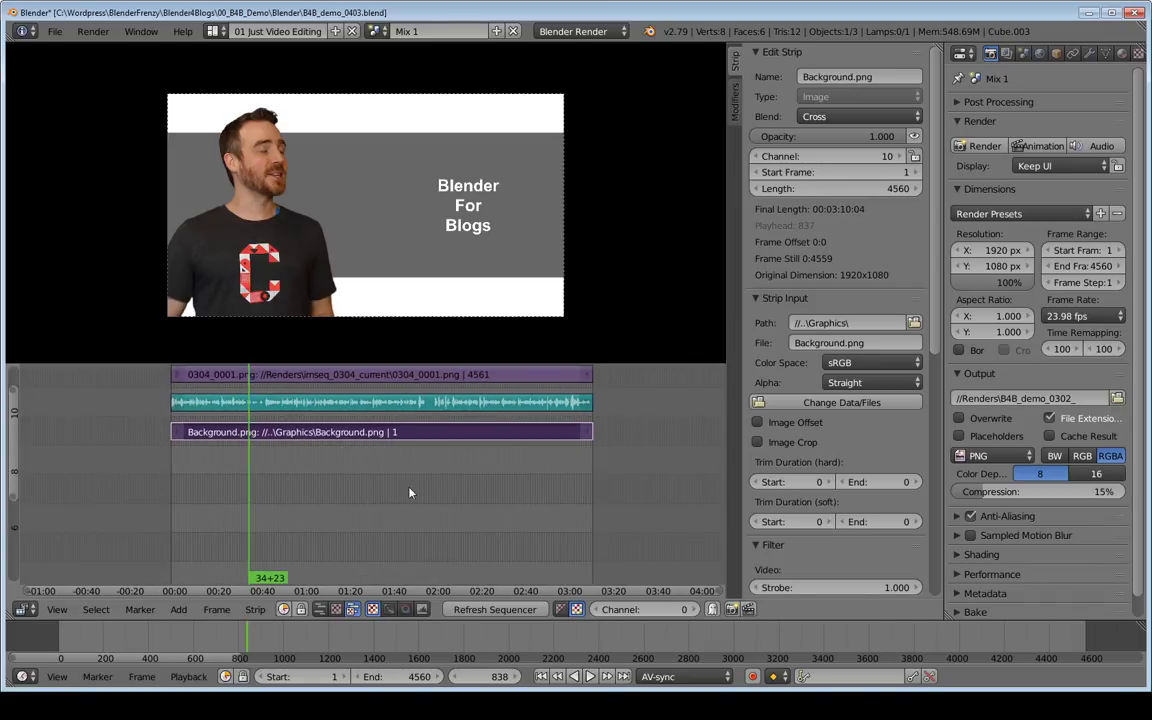
pyautogui.keyDown('ctrl'); pyautogui.moveTo(367, 437); pyautogui.dragTo(391, 430, button='middle'); pyautogui.keyUp('ctrl')
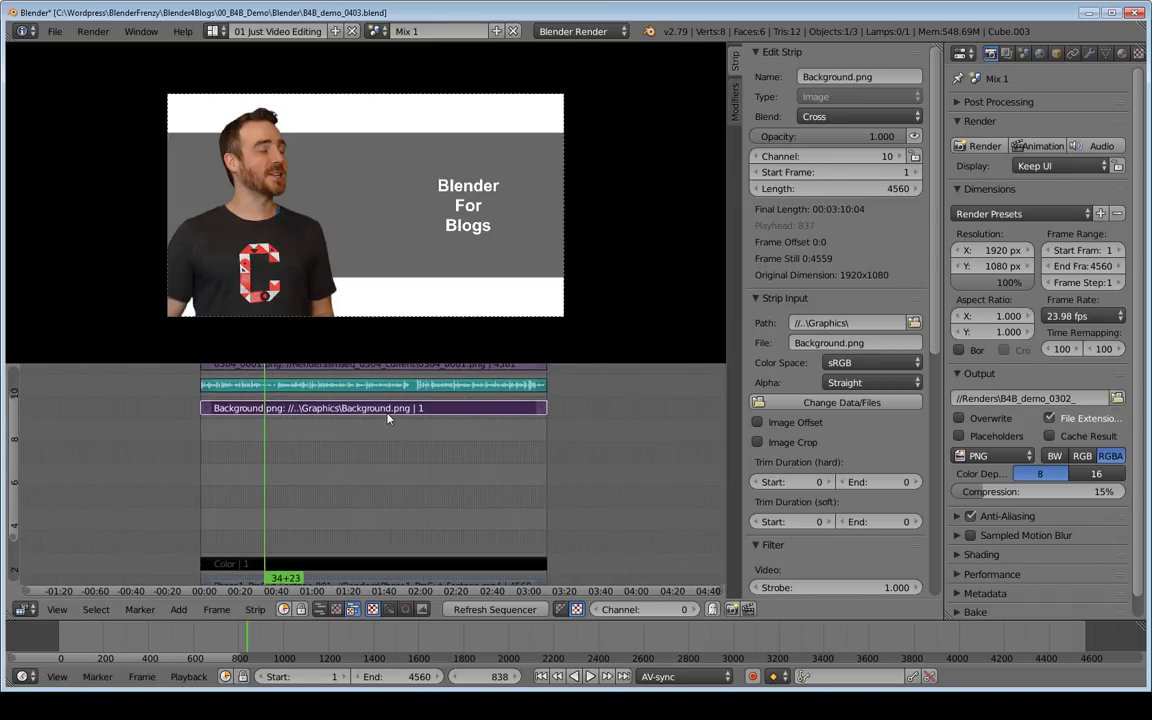
pyautogui.press('g')
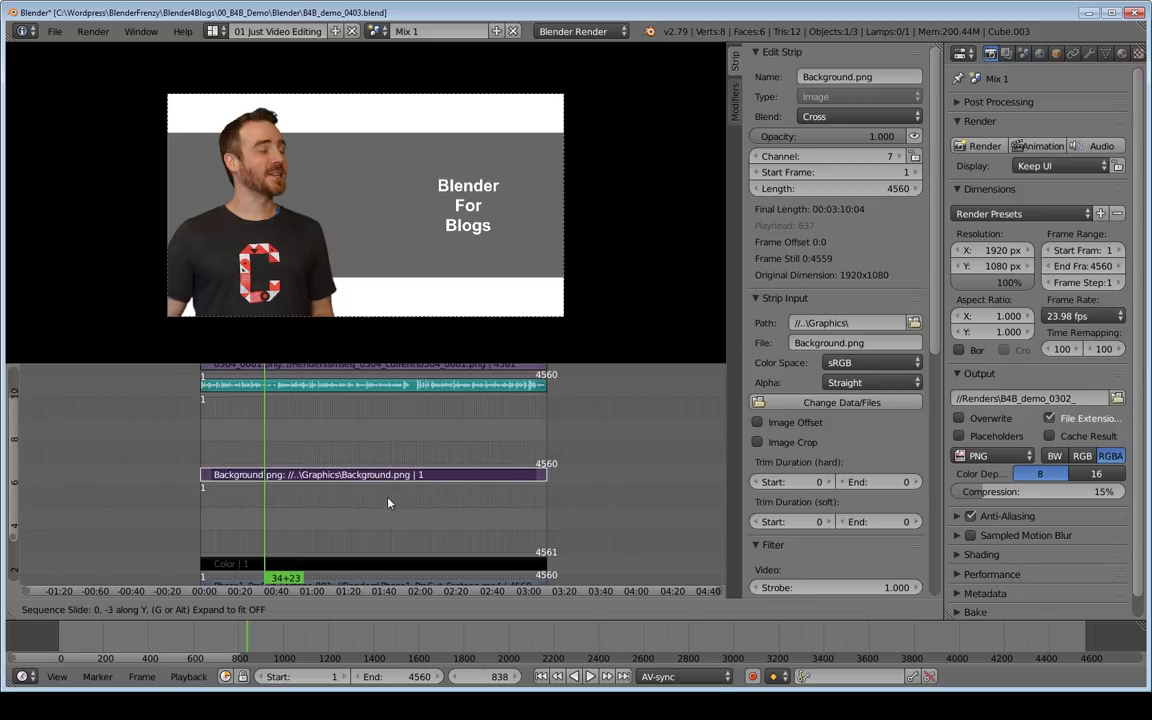
pyautogui.click(390, 484)
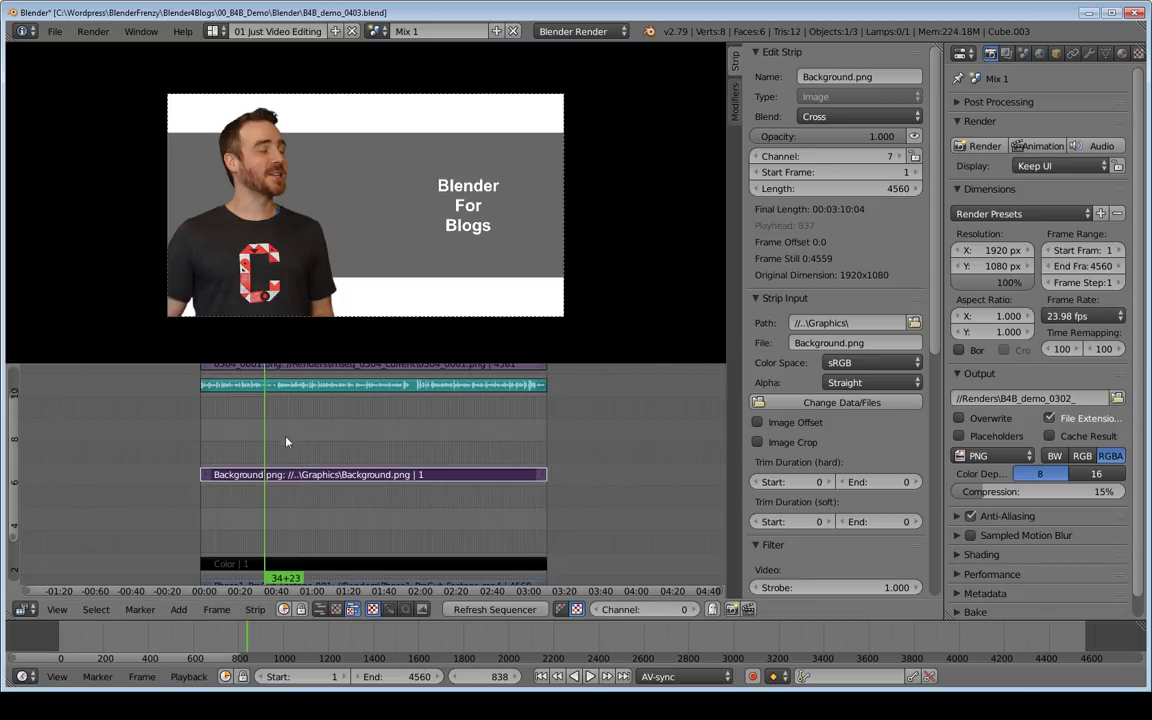
pyautogui.keyDown('ctrl'); pyautogui.moveTo(418, 440); pyautogui.dragTo(380, 476, button='middle'); pyautogui.keyUp('ctrl')
pyautogui.press('Home')
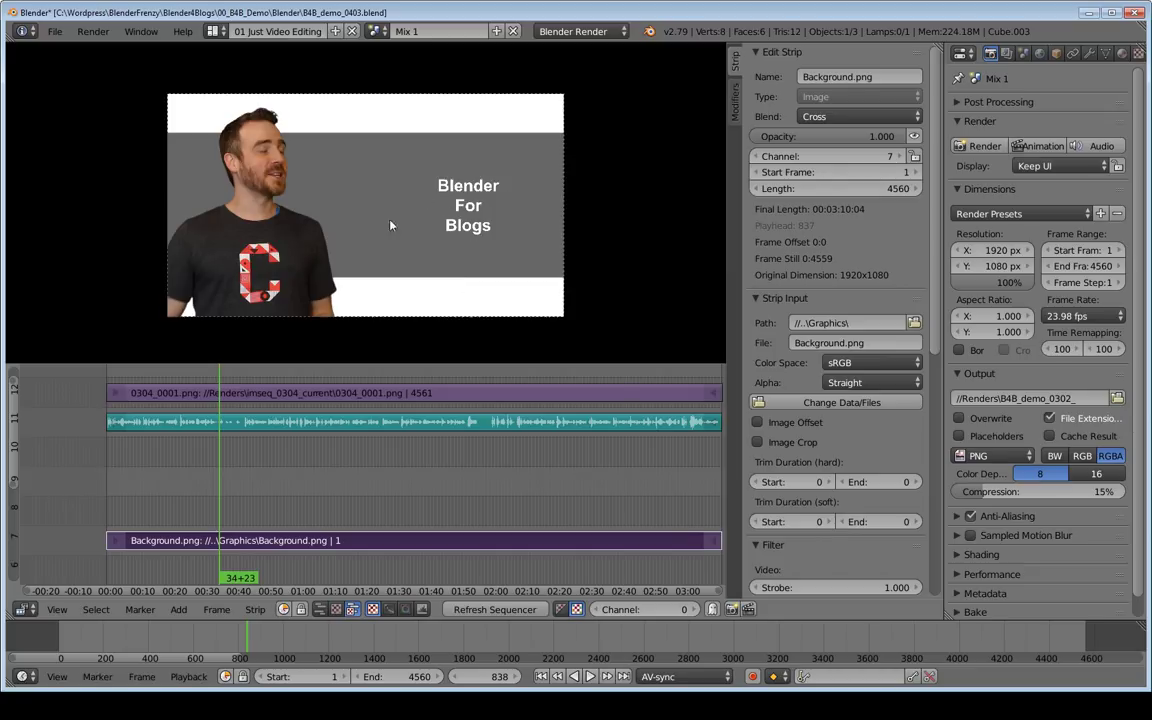
pyautogui.moveTo(323, 493); pyautogui.dragTo(308, 538, button='middle')
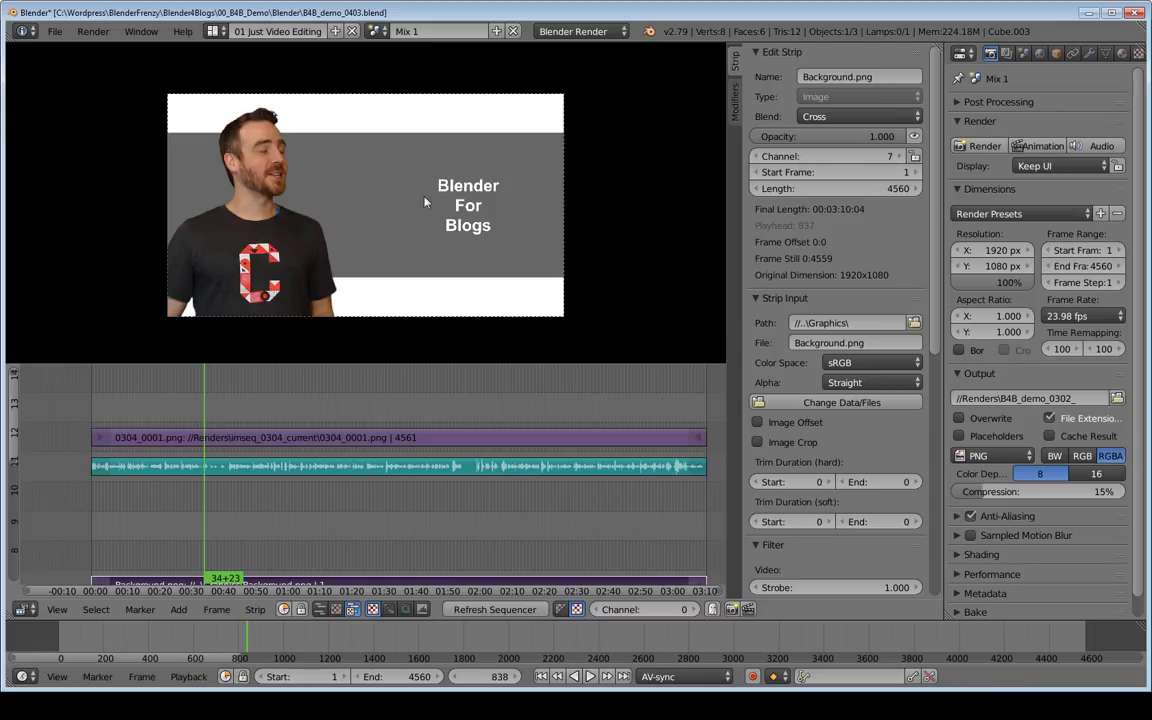
pyautogui.moveTo(286, 376)
pyautogui.mouseDown(button='middle')
pyautogui.moveTo(299, 372)
pyautogui.moveTo(268, 377)
pyautogui.mouseUp(button='middle')
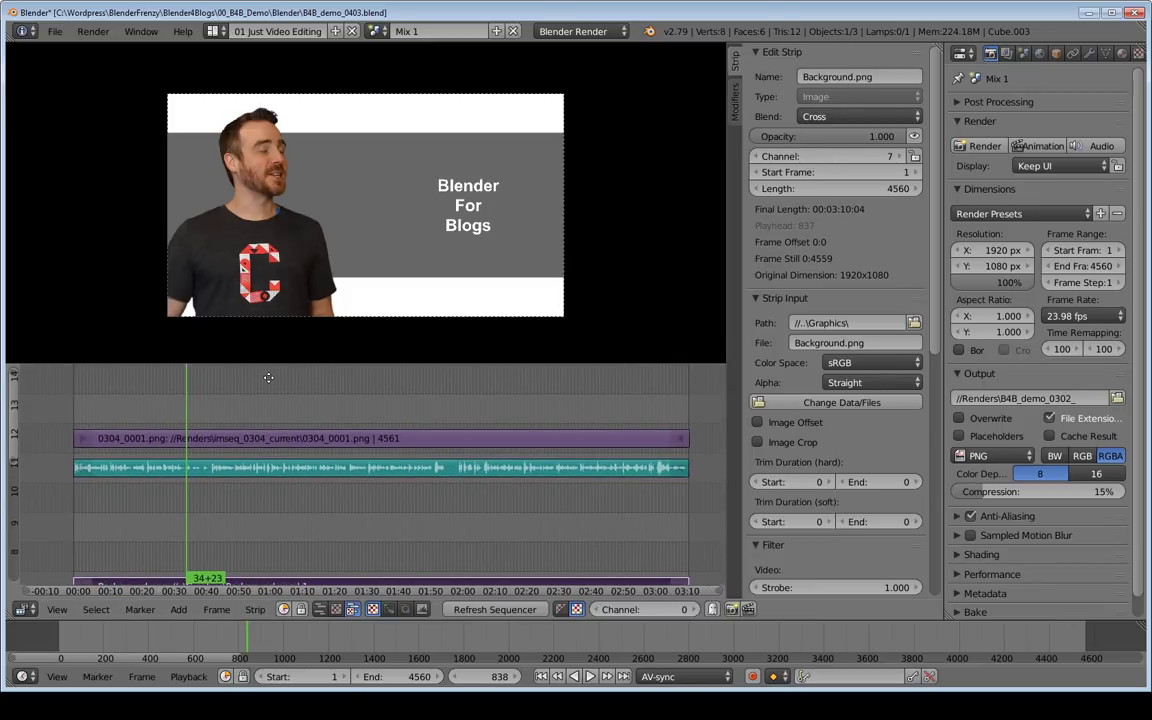